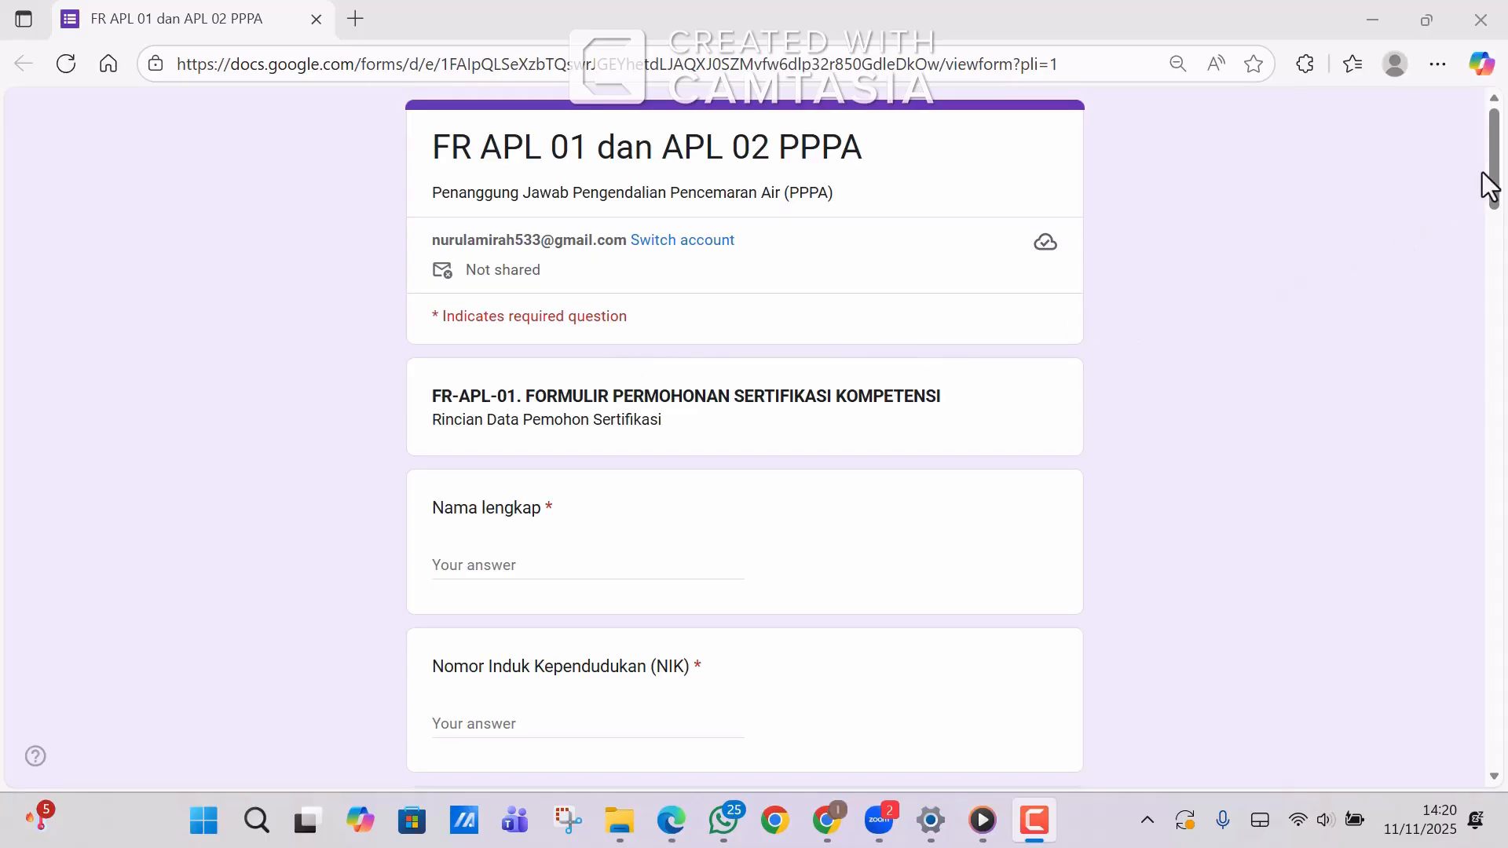
Enter the applicant's full name and NIK number.
click(564, 572)
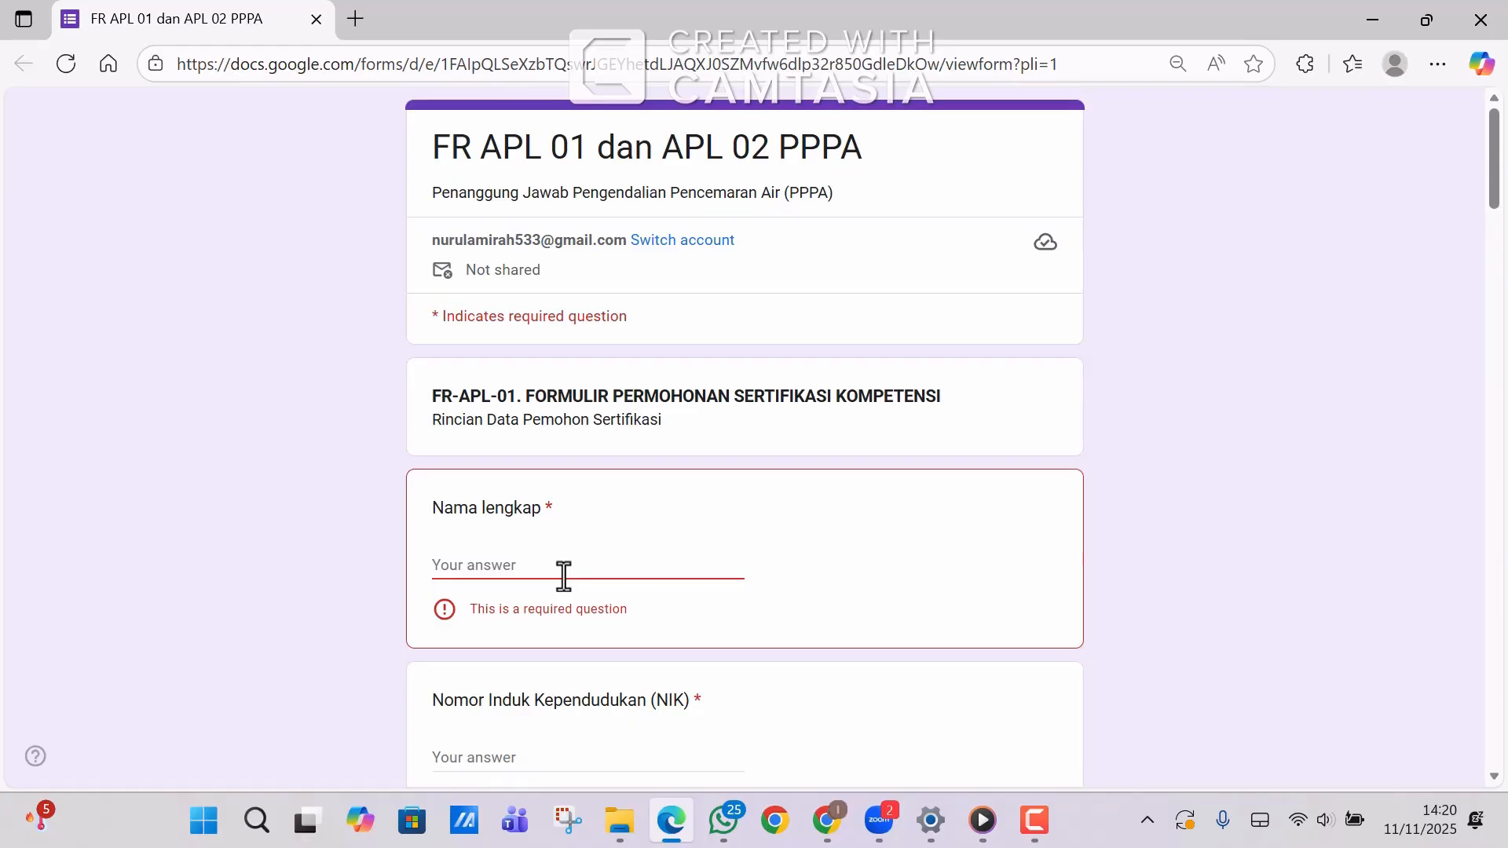
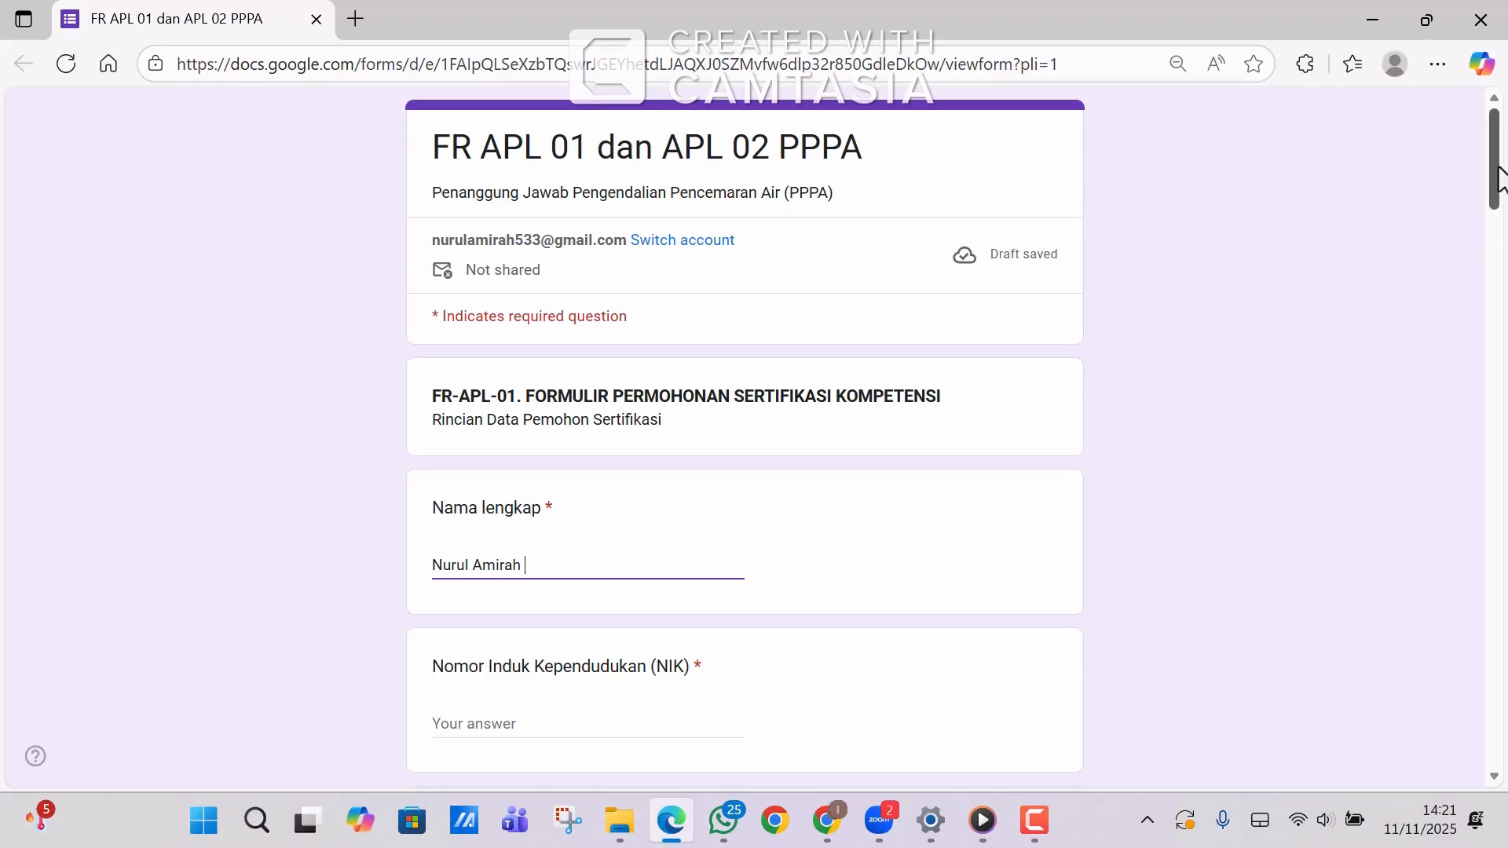
drag(1500, 179, 1501, 226)
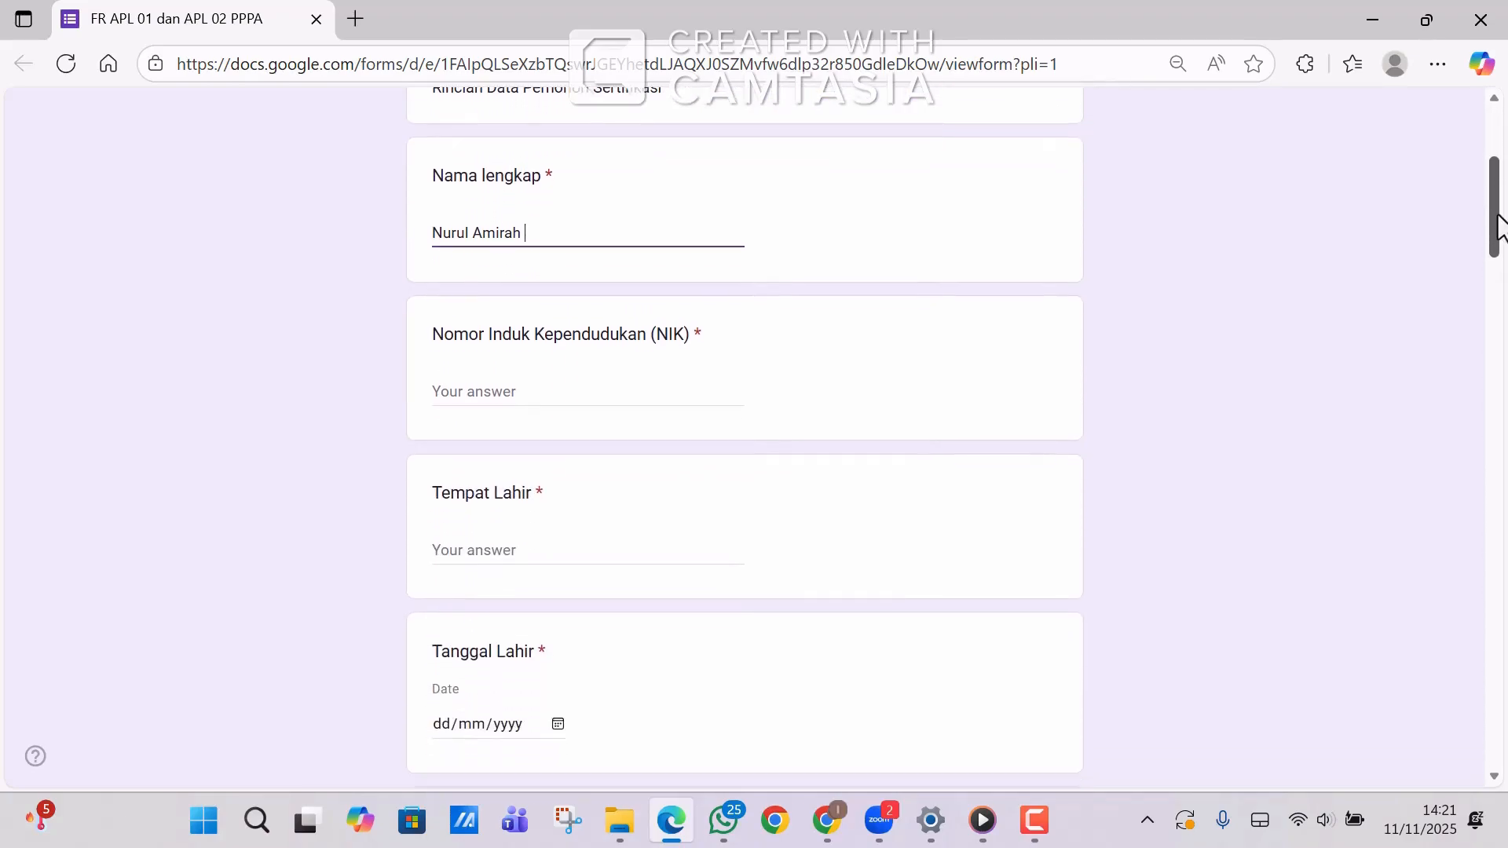
click(564, 393)
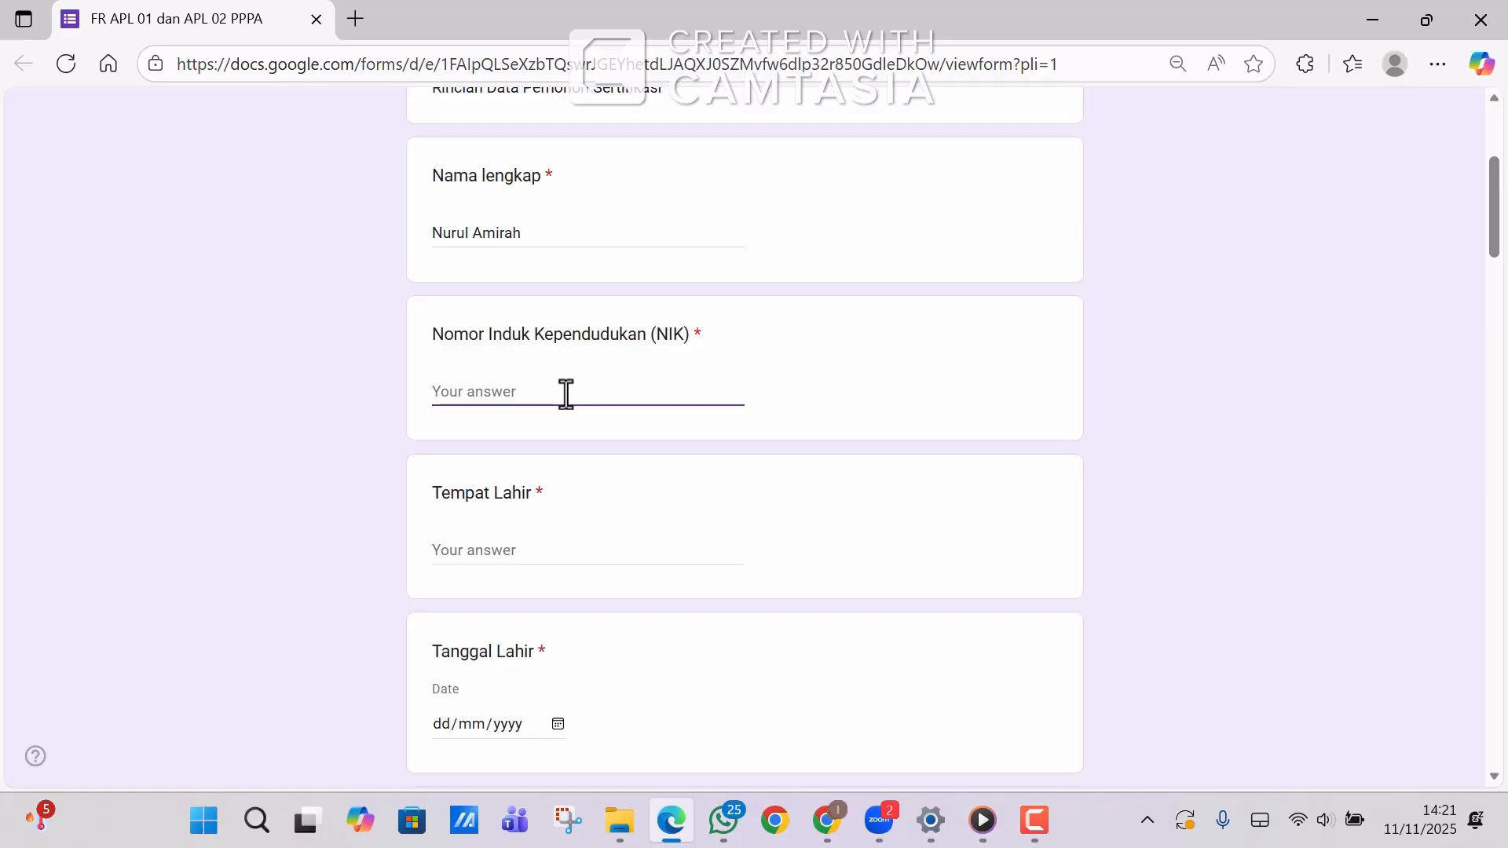
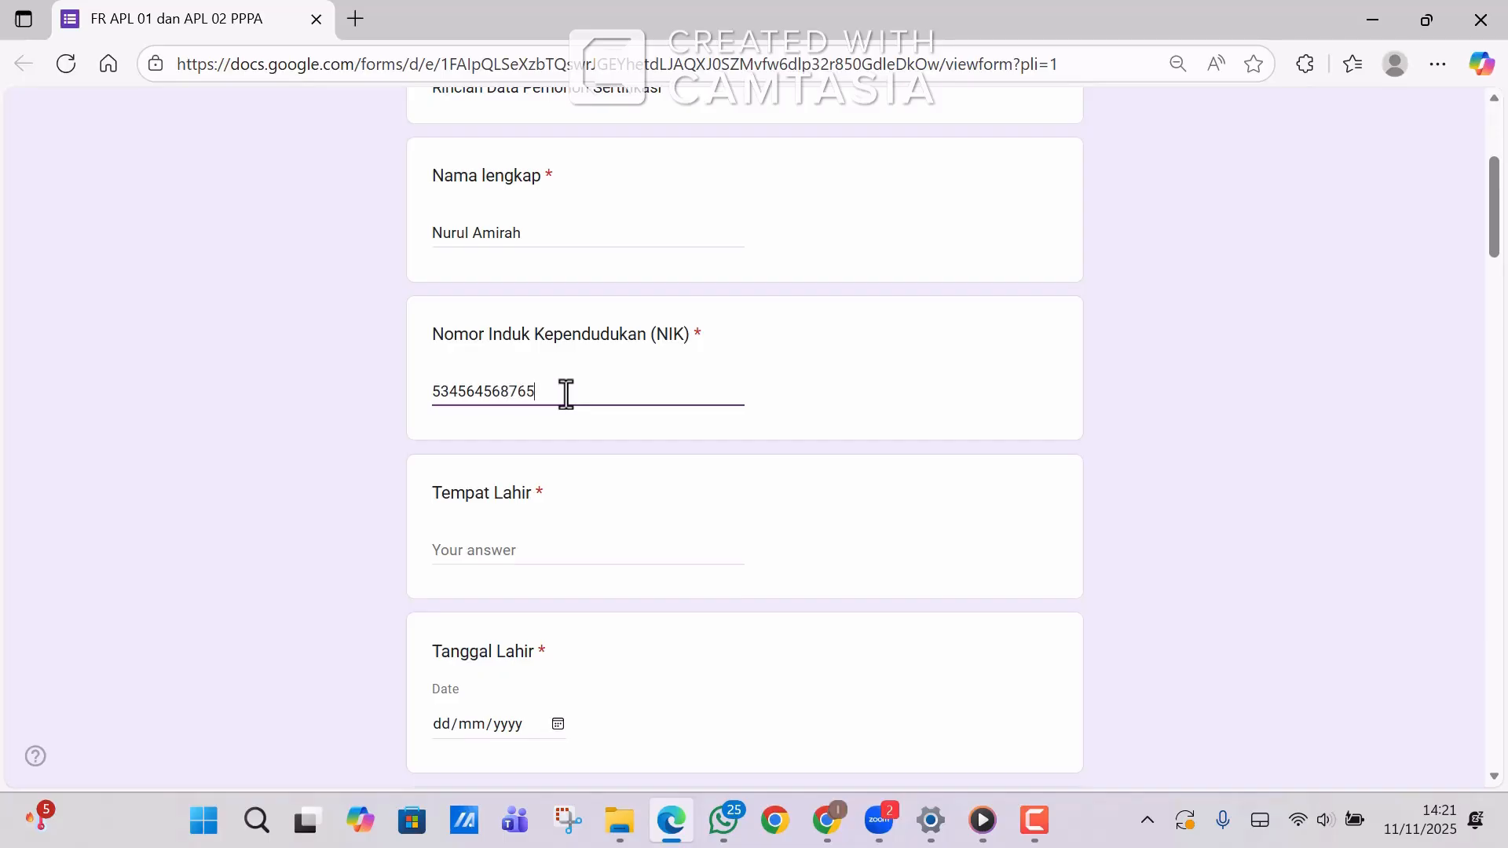
Enter Jakarta as the Tempat Lahir (place of birth).
click(455, 545)
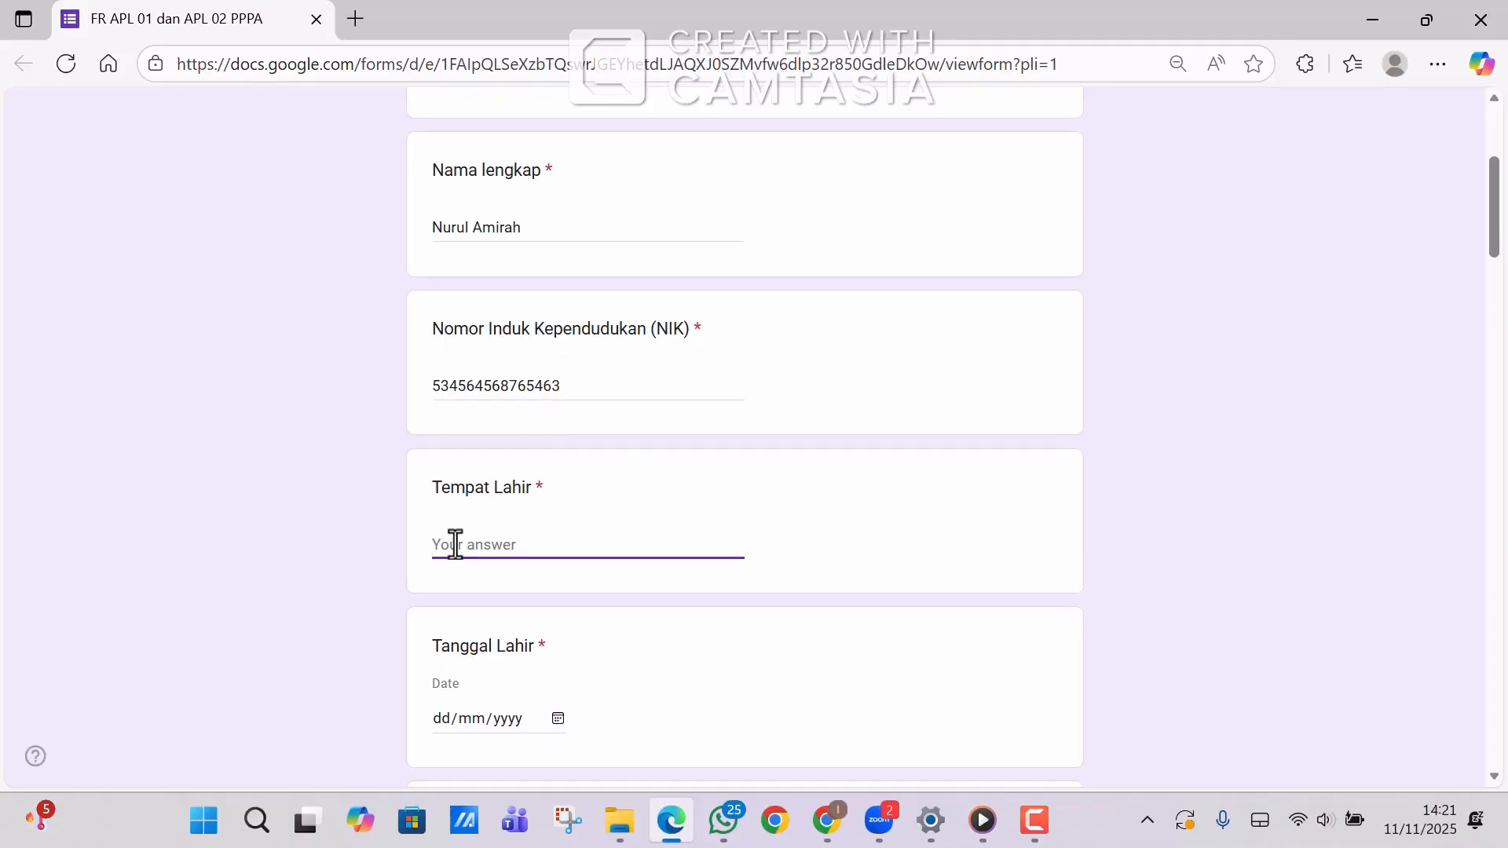
text(Jakarta)
click(558, 718)
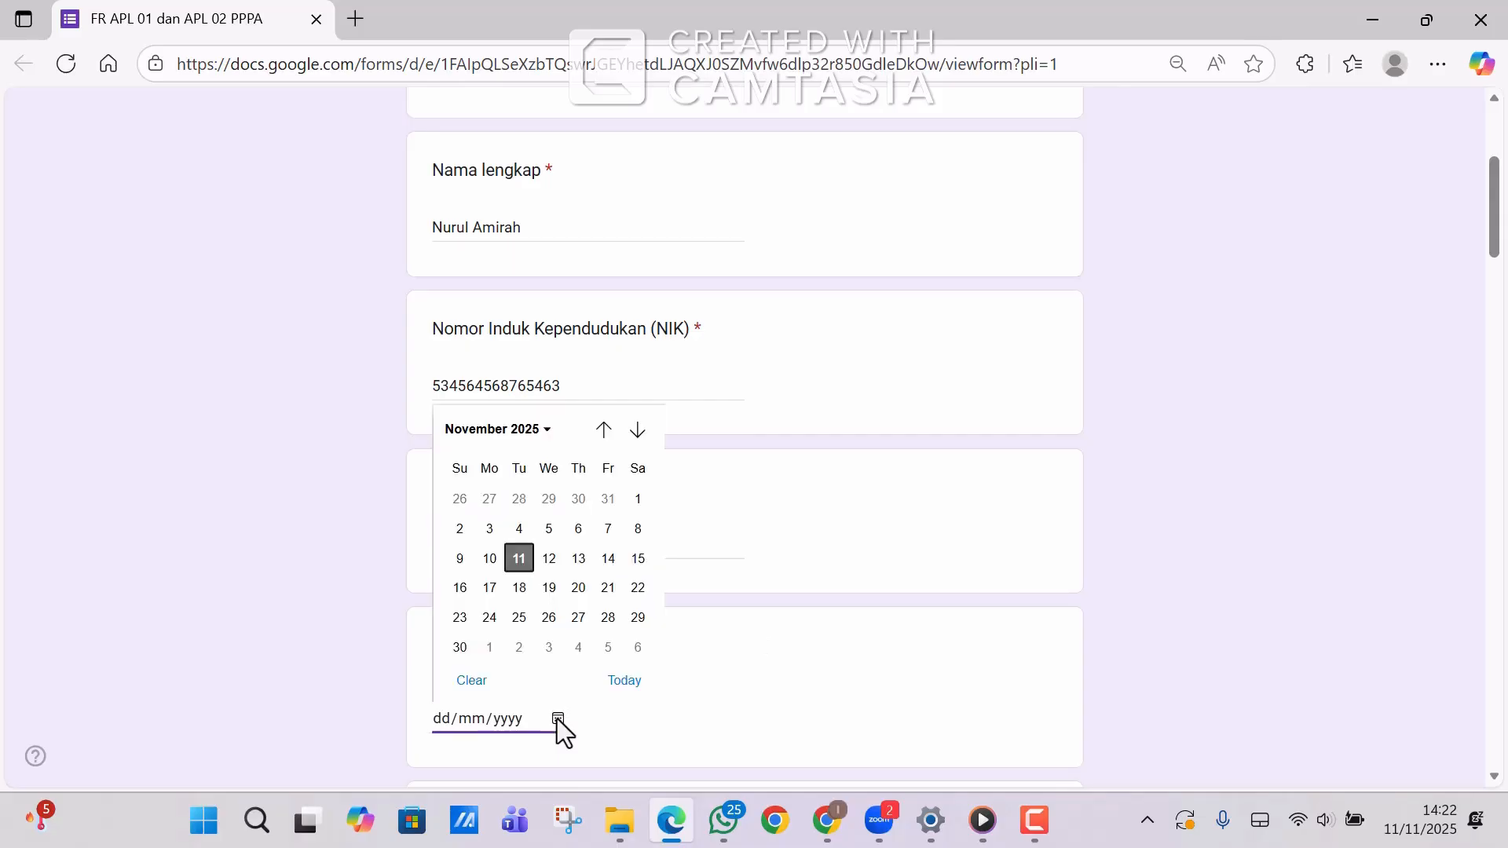
click(544, 429)
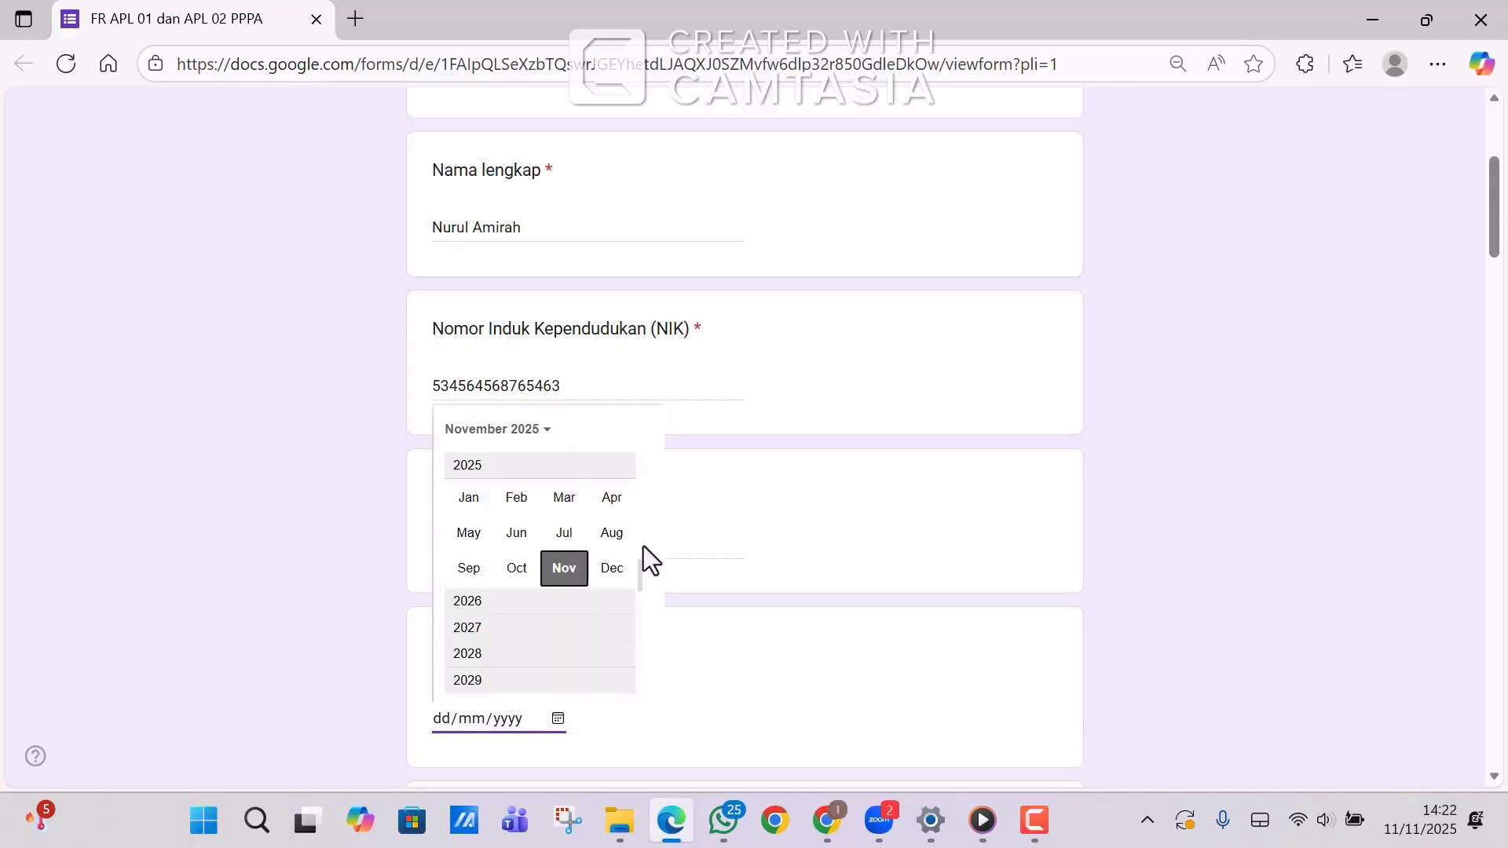
scroll(638, 535, up, 3)
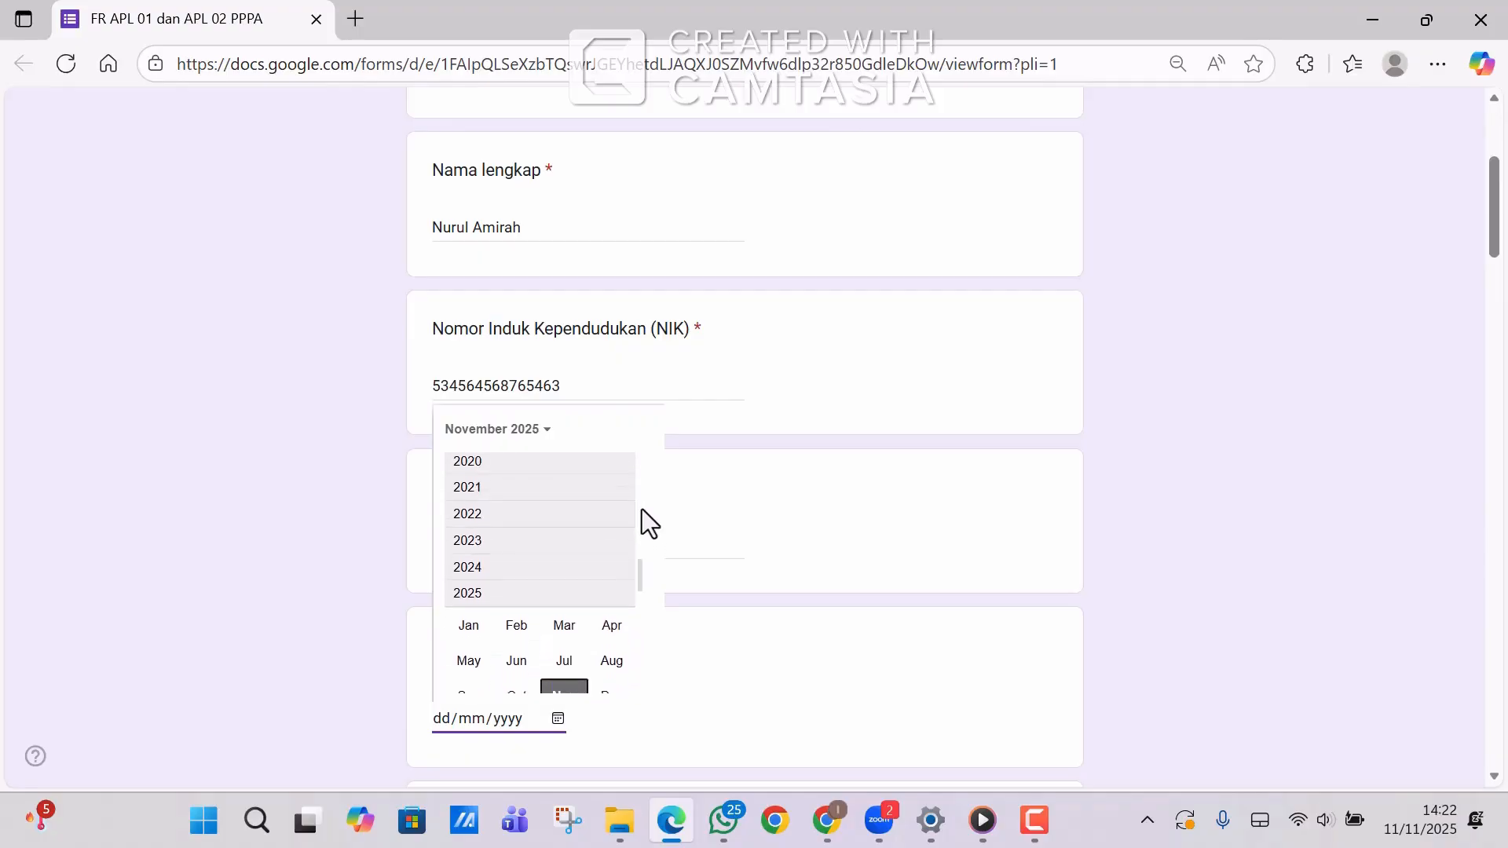
scroll(639, 507, up, 5)
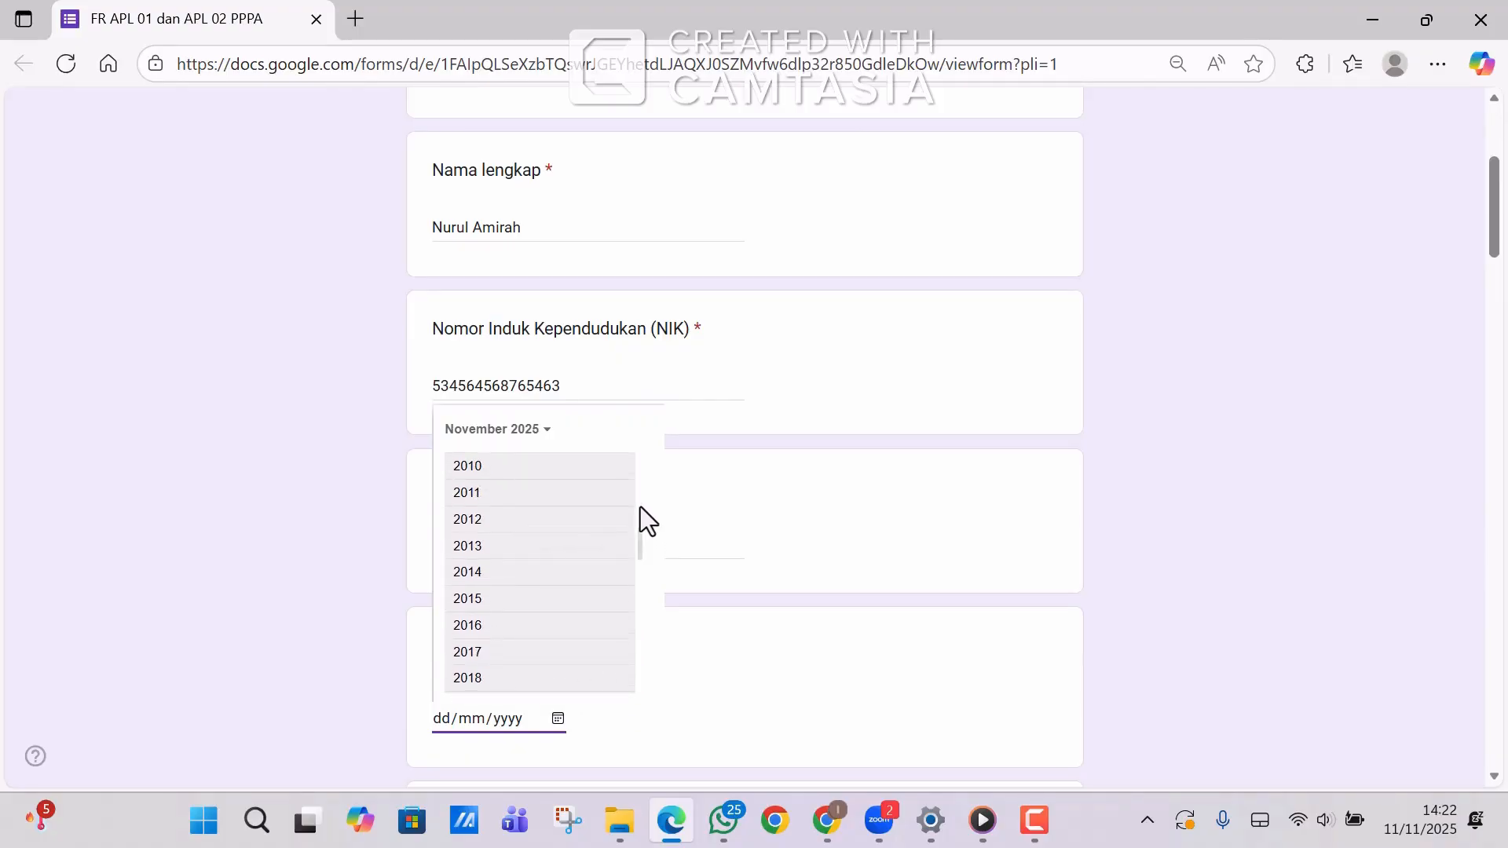
scroll(639, 506, up, 5)
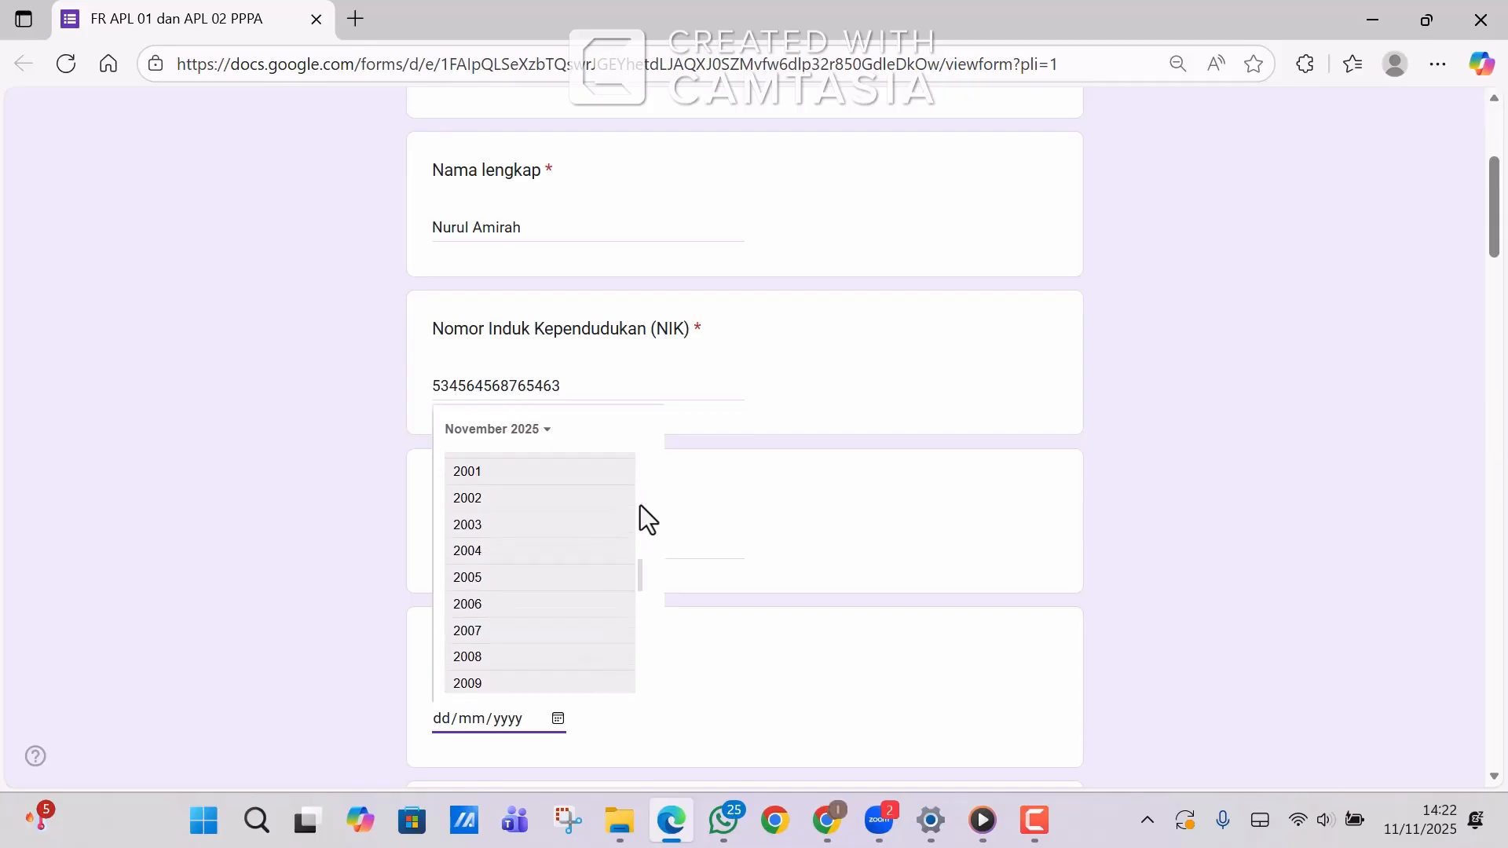
scroll(640, 506, up, 1)
click(505, 461)
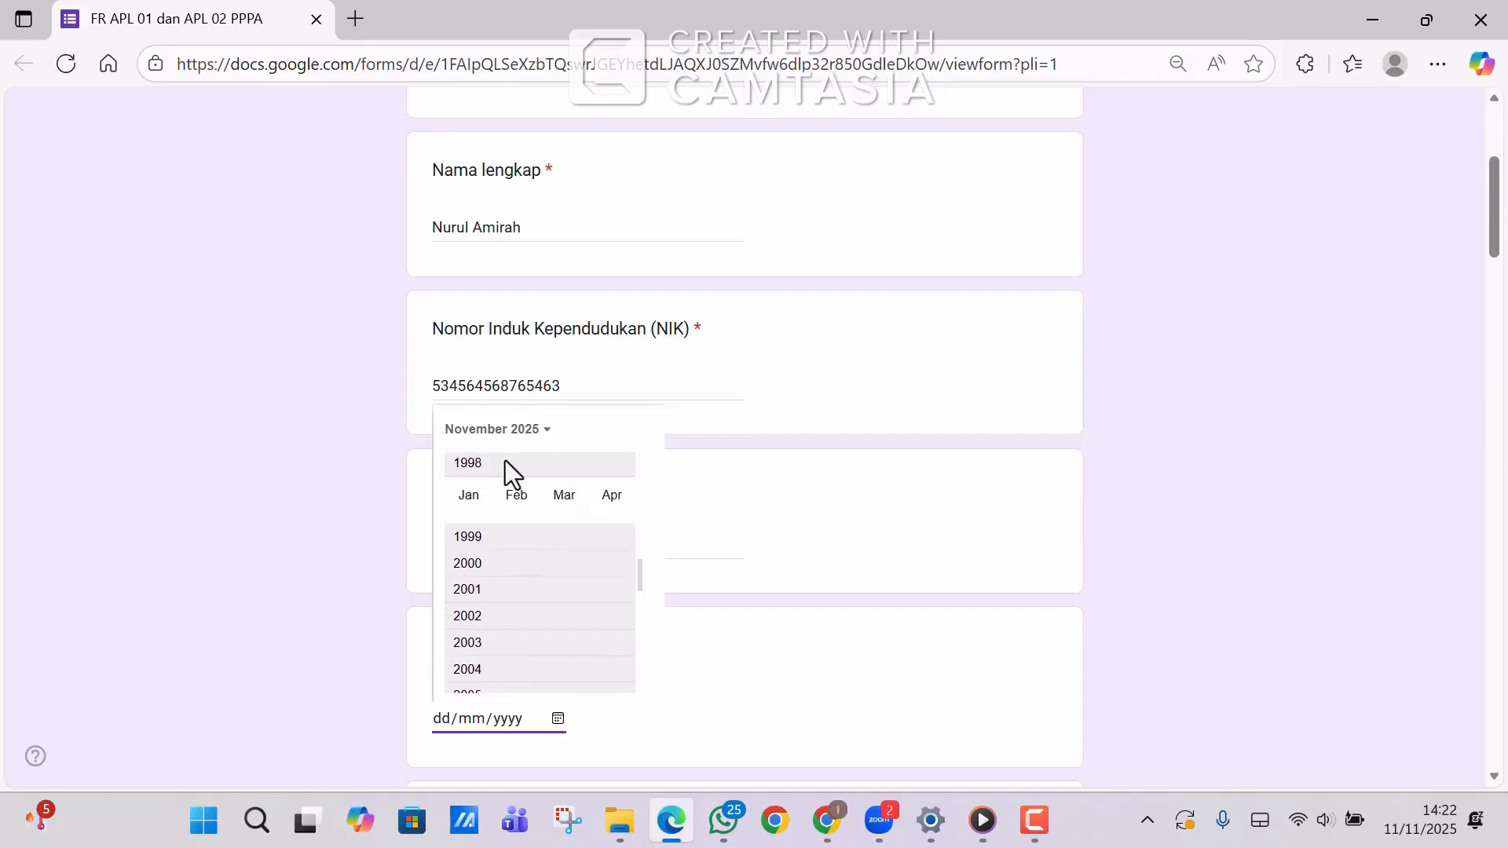
click(566, 532)
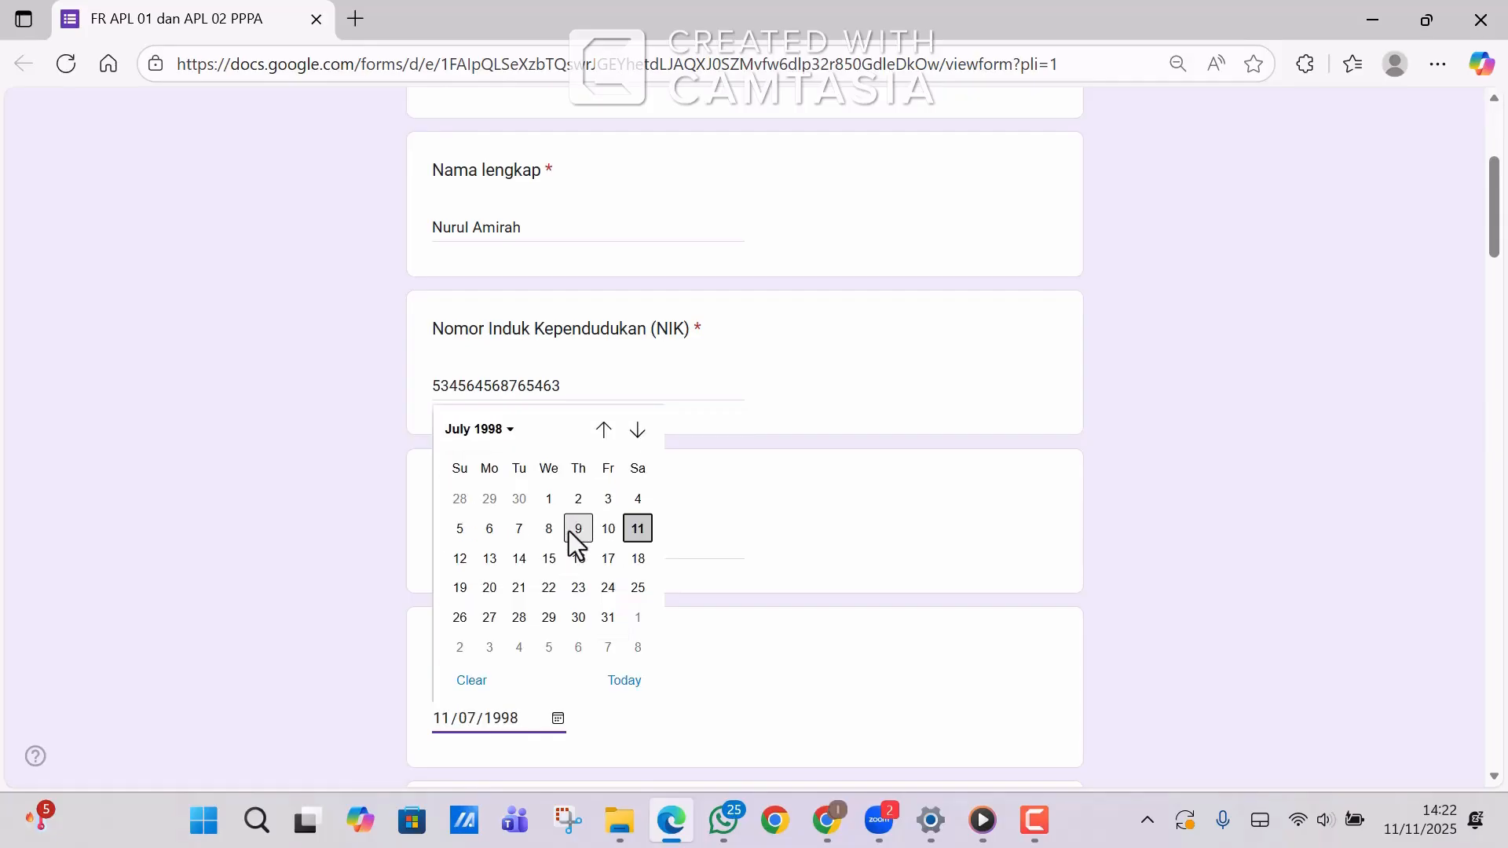
click(609, 559)
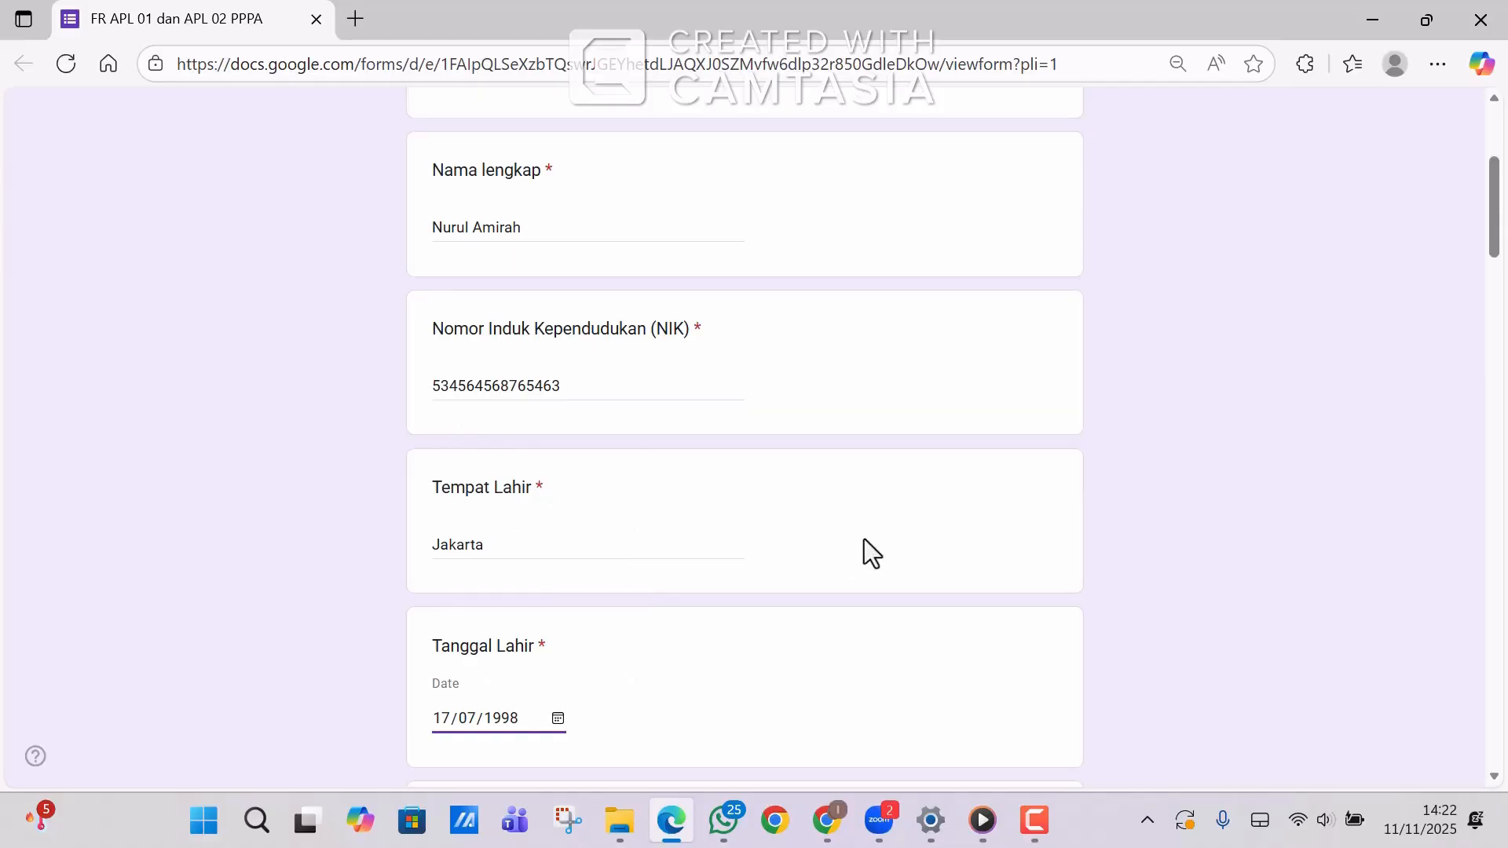
Mark Jenis Kelamin as Perempuan and enter Indonesia as Kebangsaan.
scroll(802, 620, down, 6)
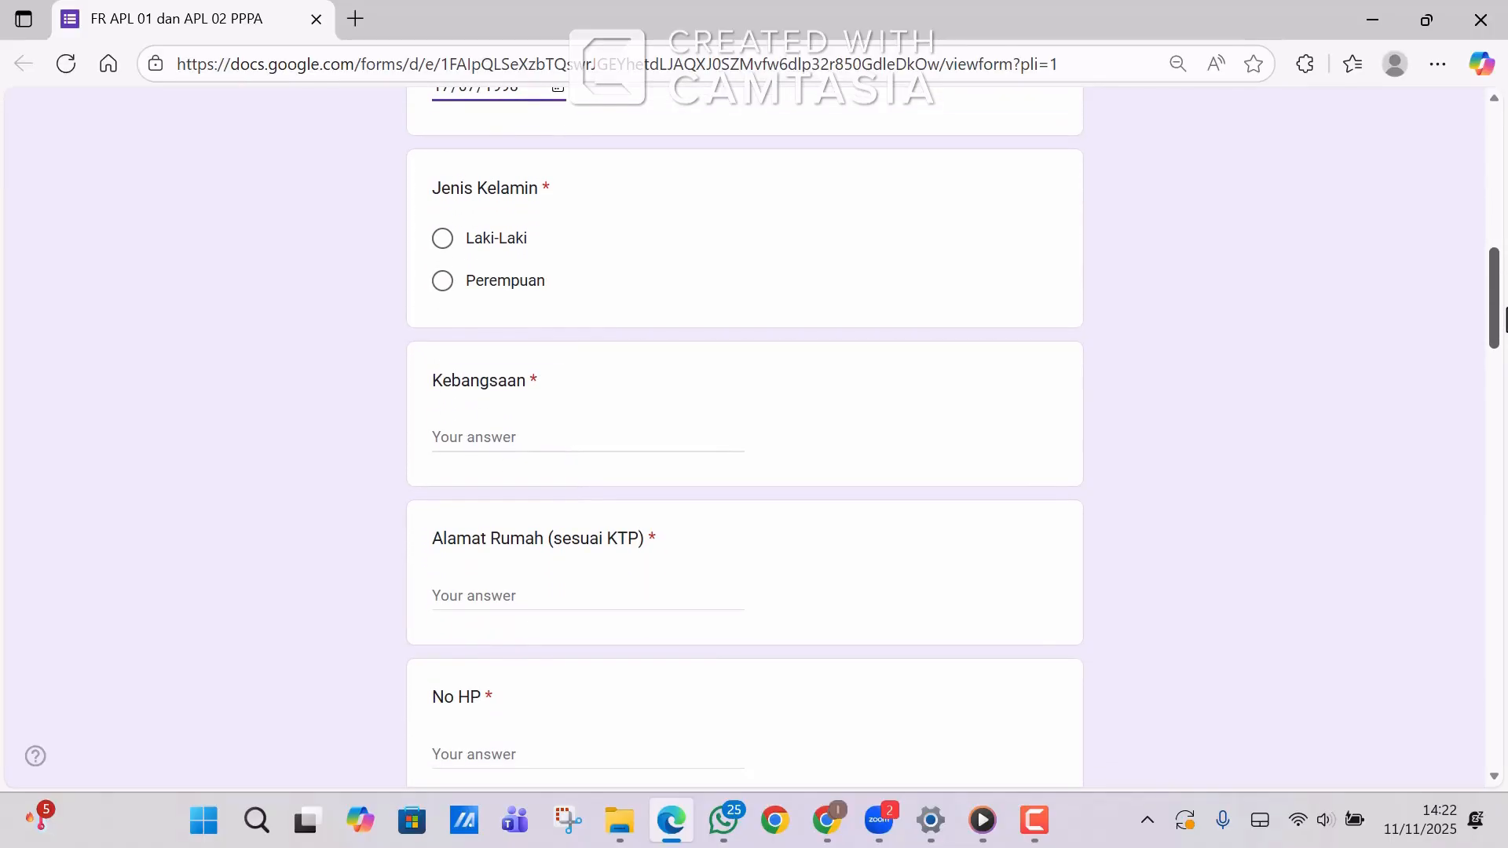
click(443, 281)
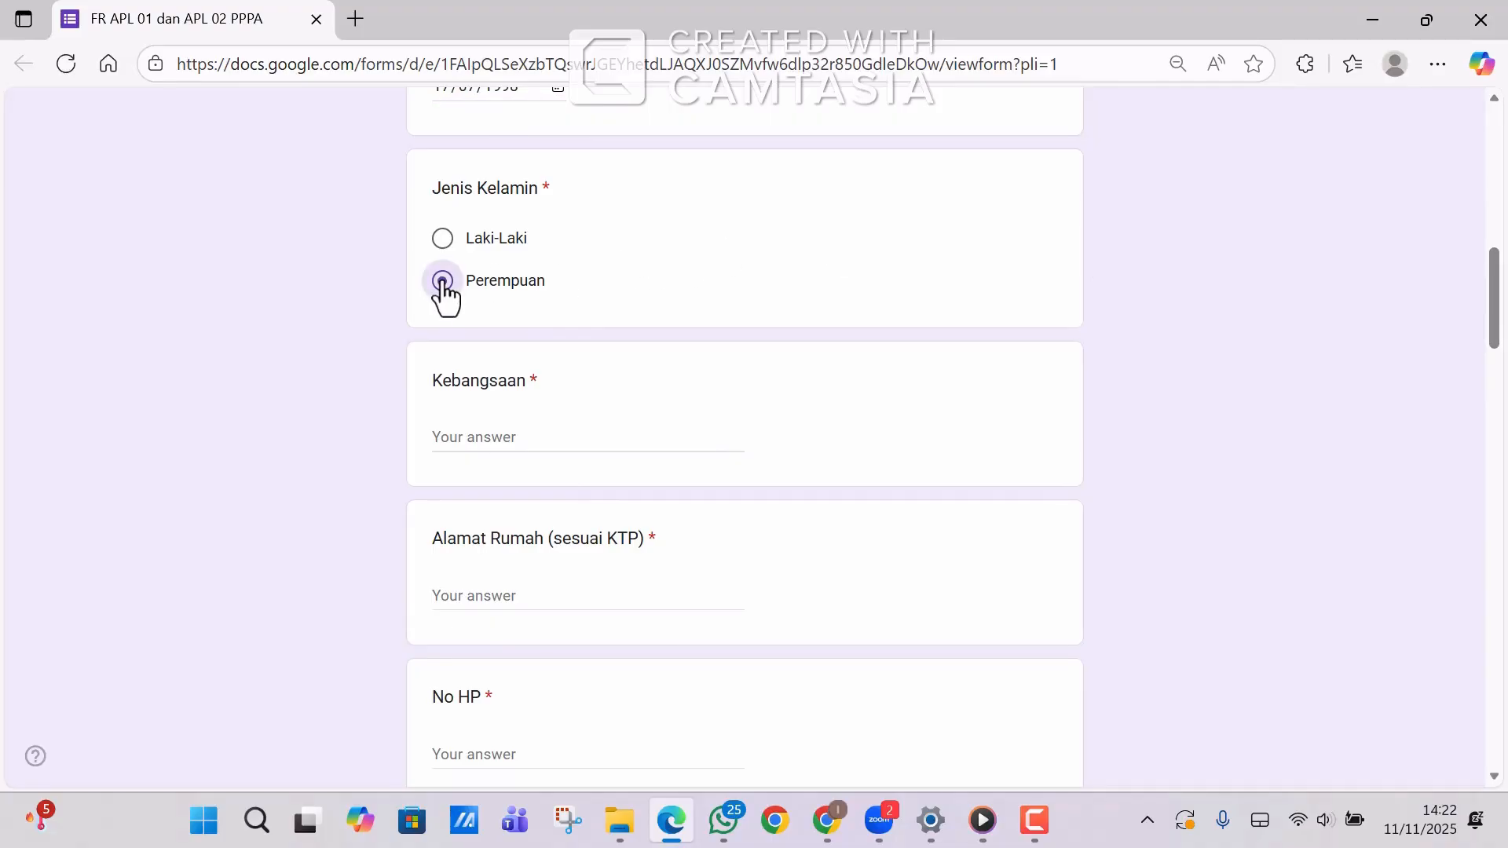
click(458, 441)
text(Indone)
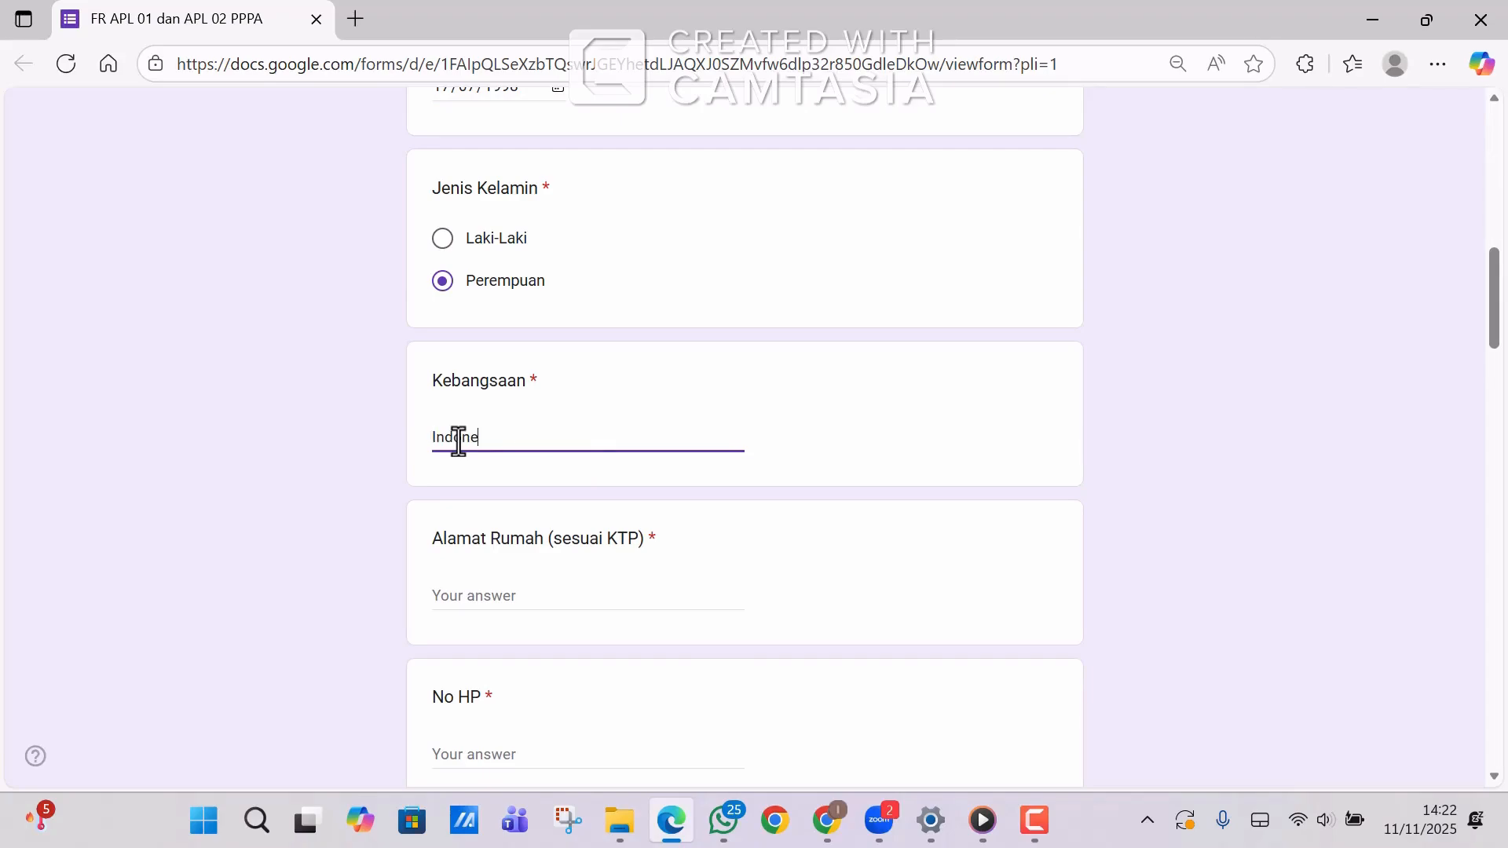
text(sia)
Type the home address from the ID card into Alamat Rumah.
click(506, 601)
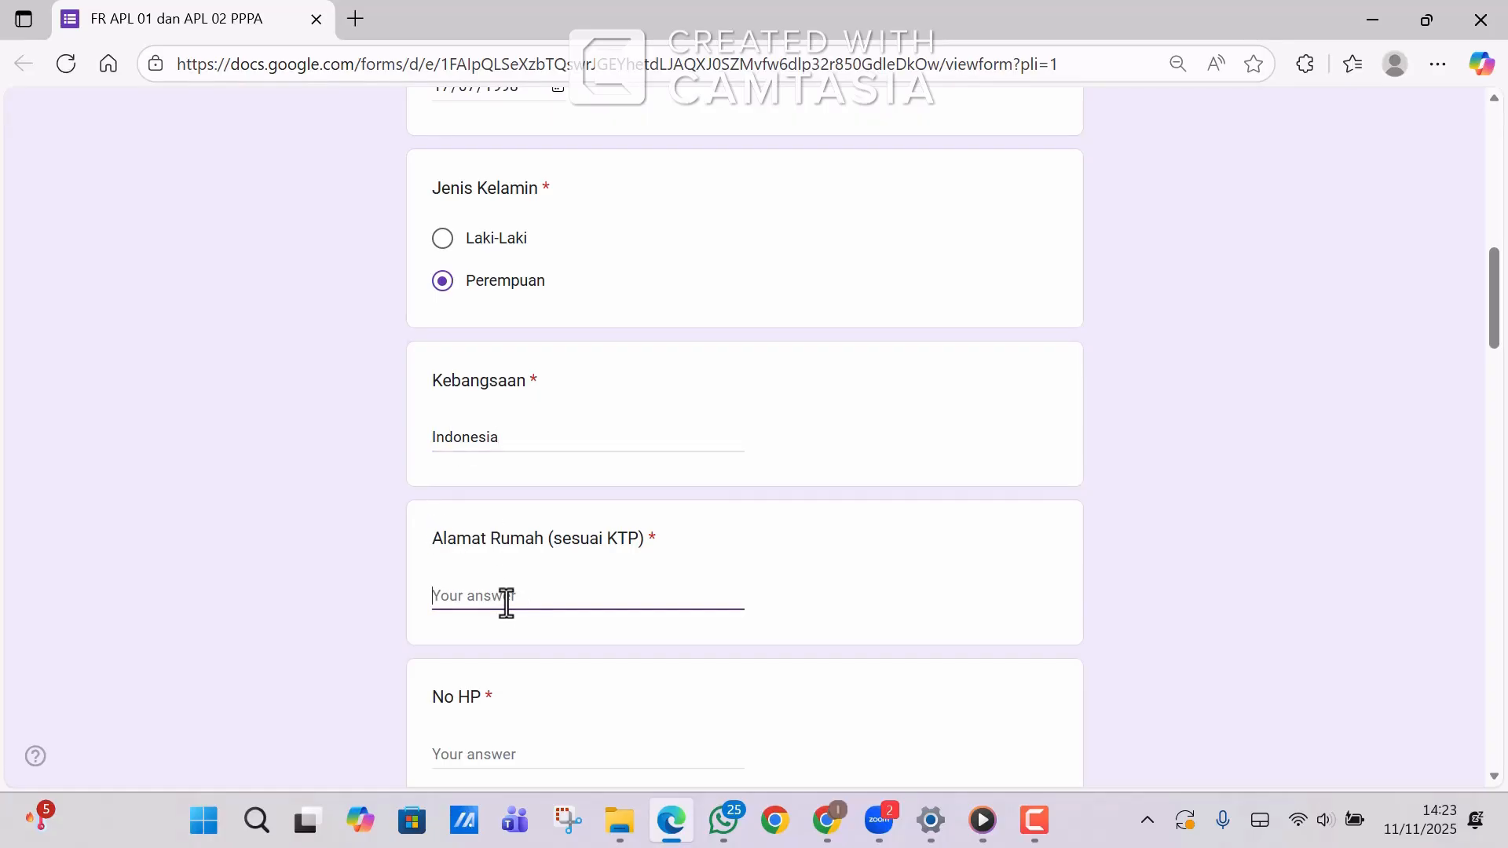
text(Jk)
key(BackSpace)
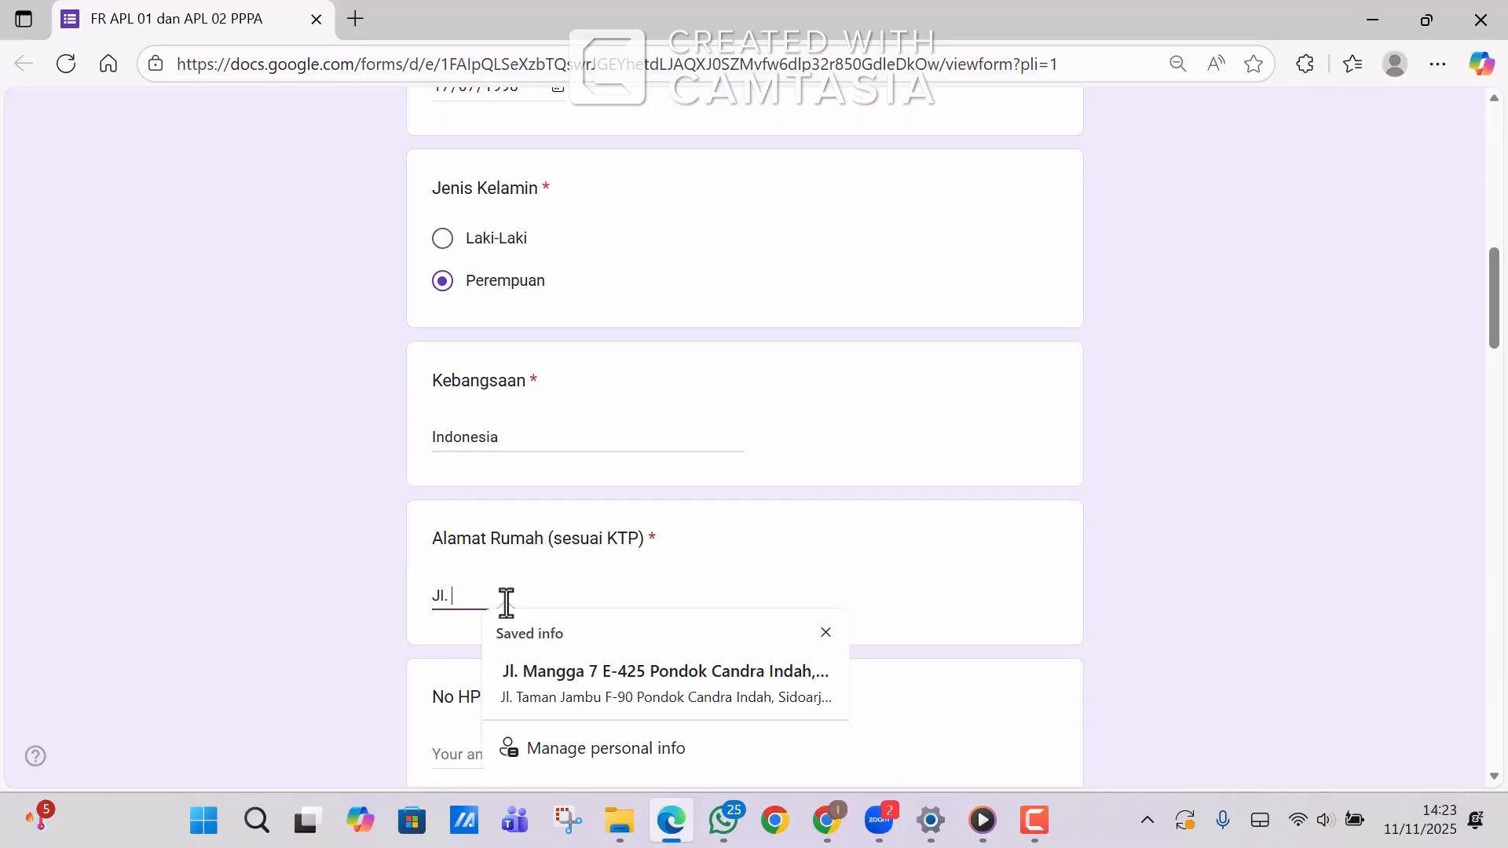
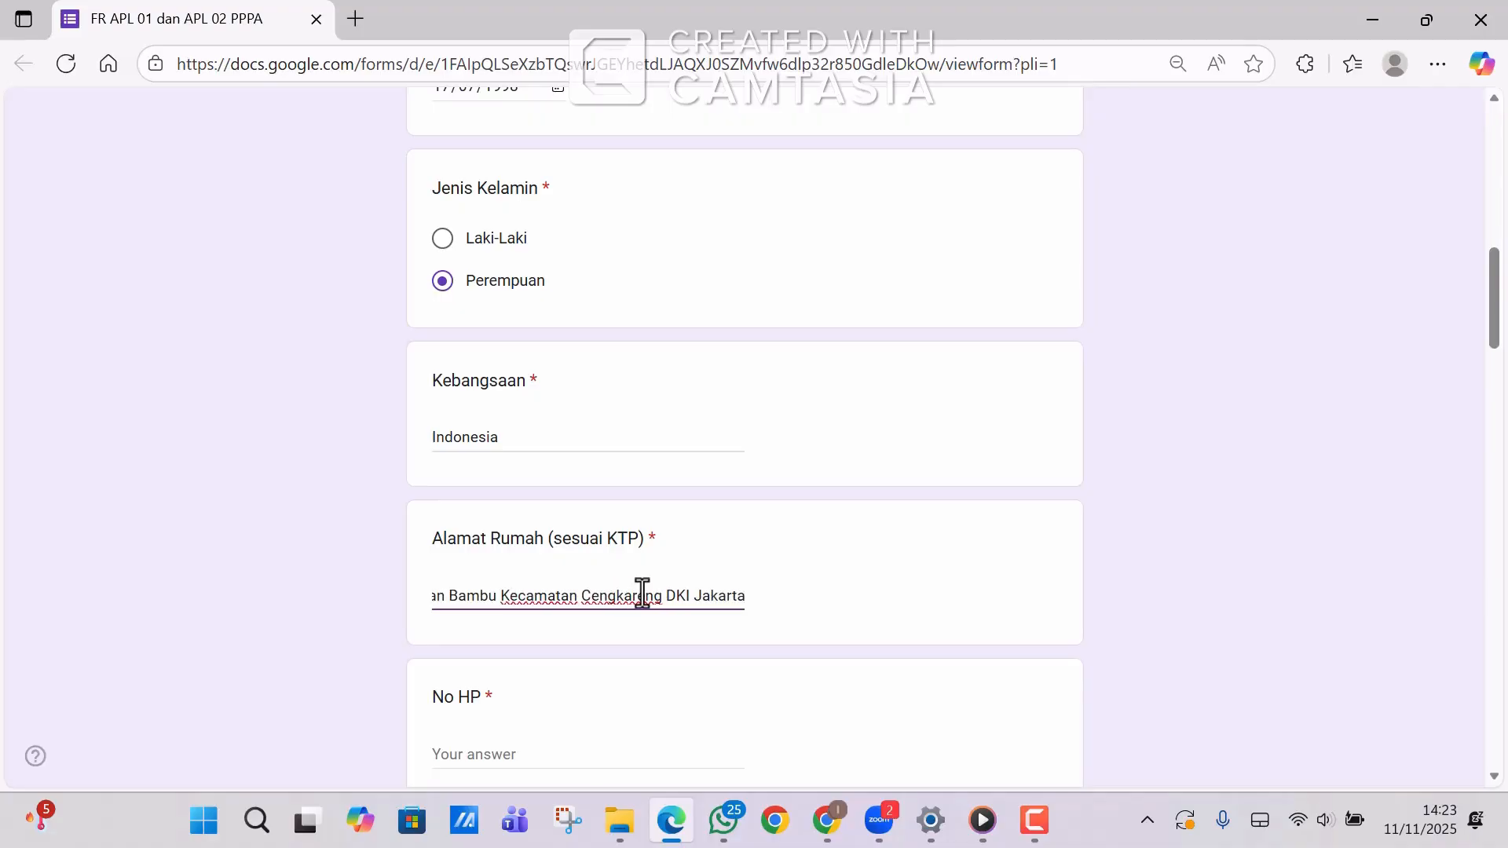
Enter the applicant's phone number in No HP and e-mail in Email.
drag(1495, 318, 1495, 372)
click(509, 365)
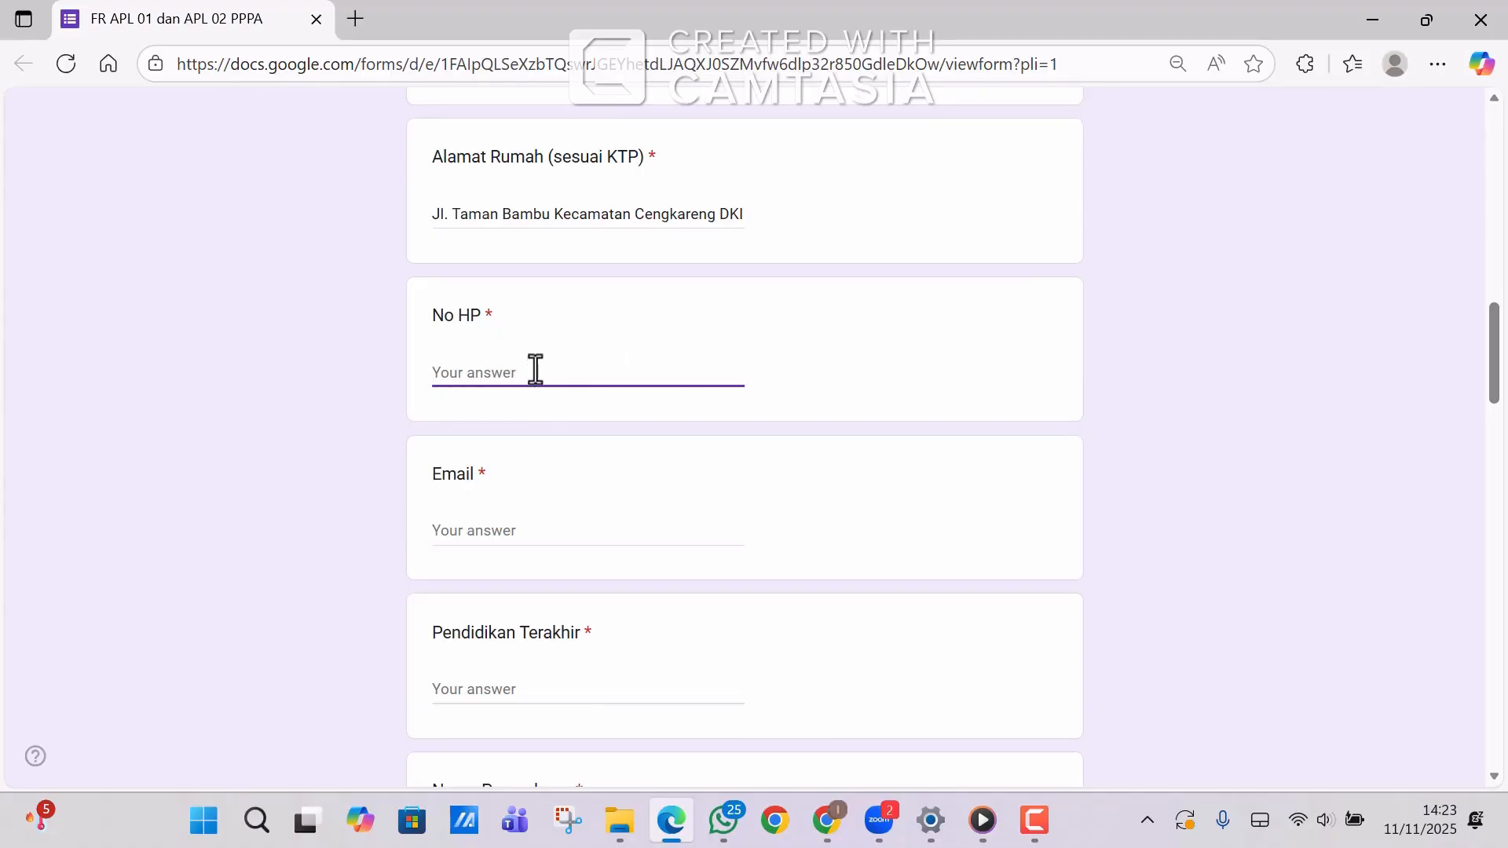
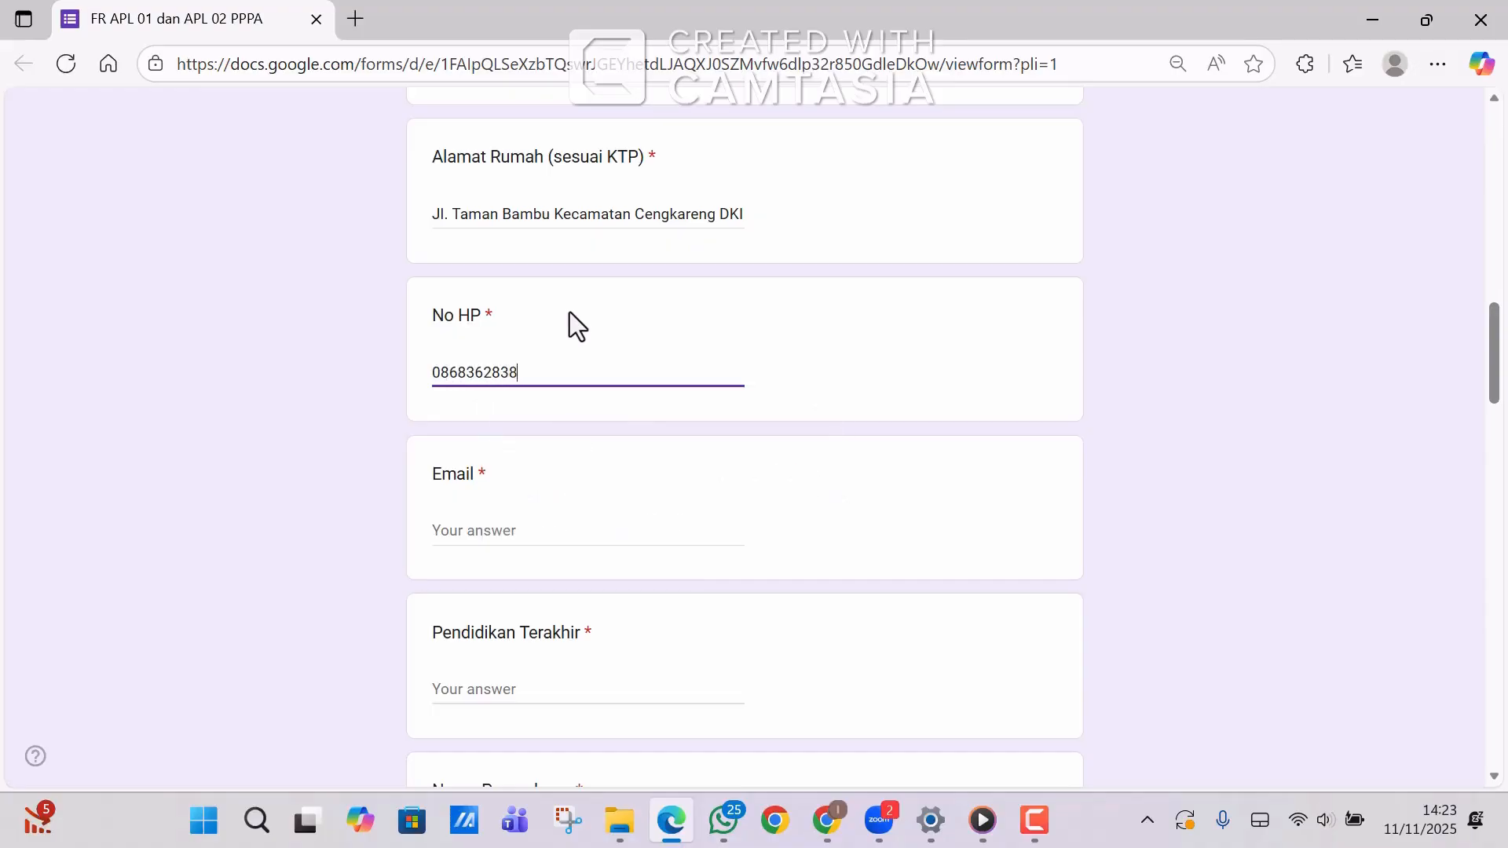
click(471, 532)
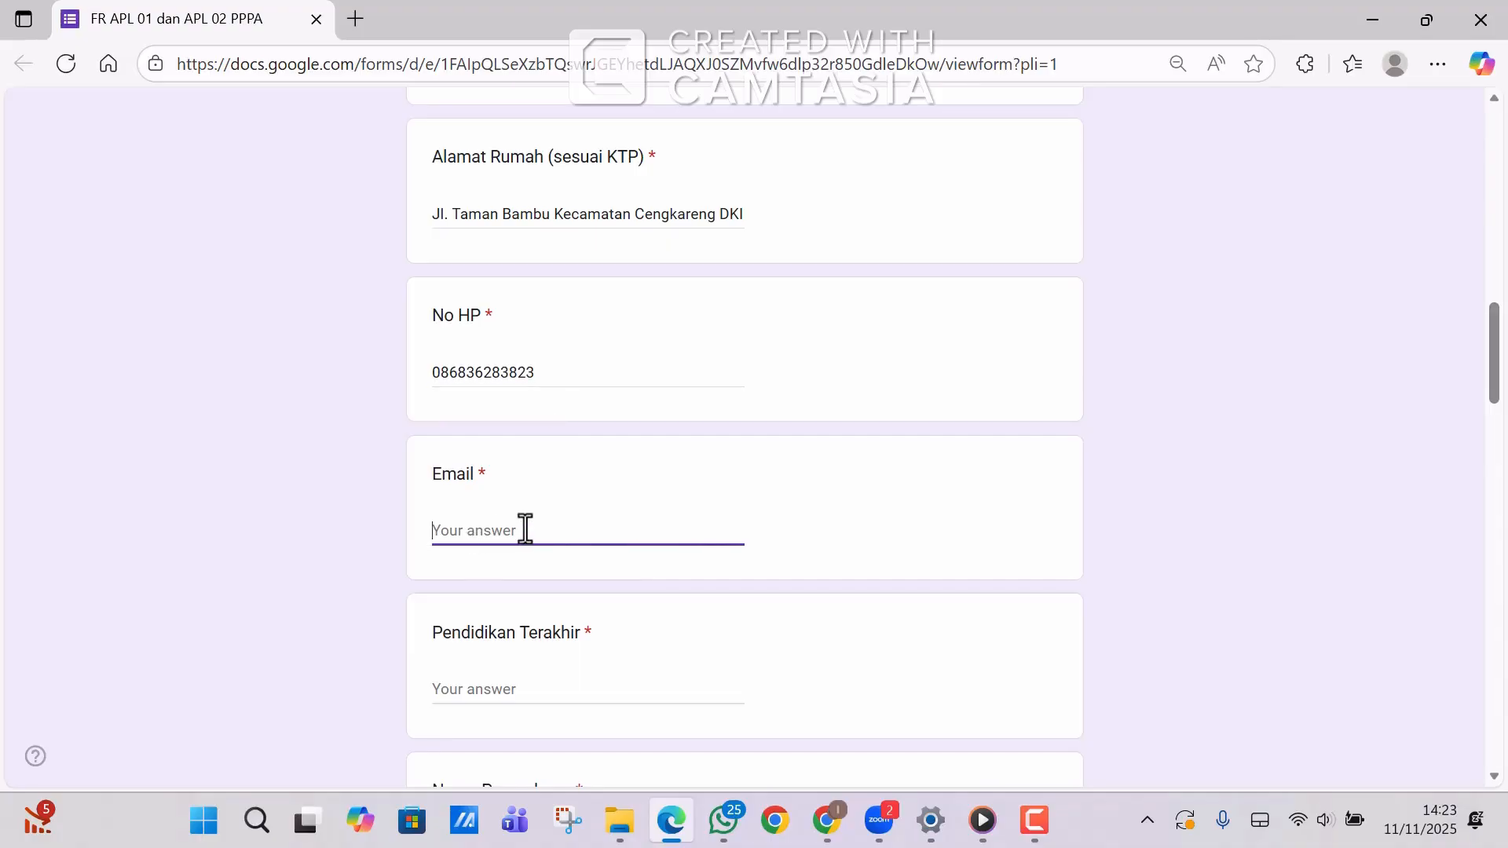
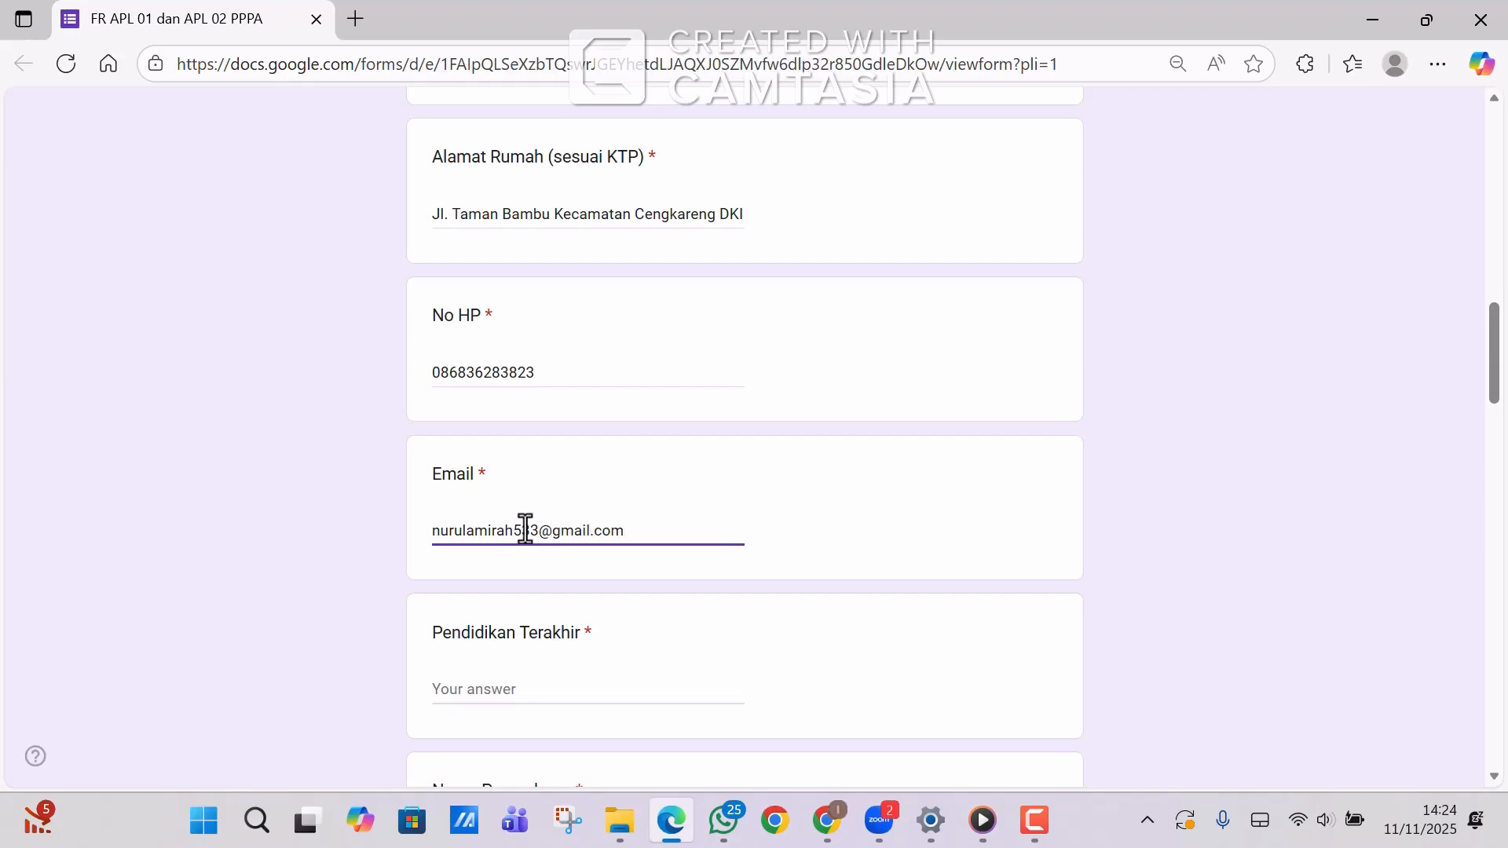
Answer Pendidikan Terakhir with S1.
drag(1500, 361, 1500, 406)
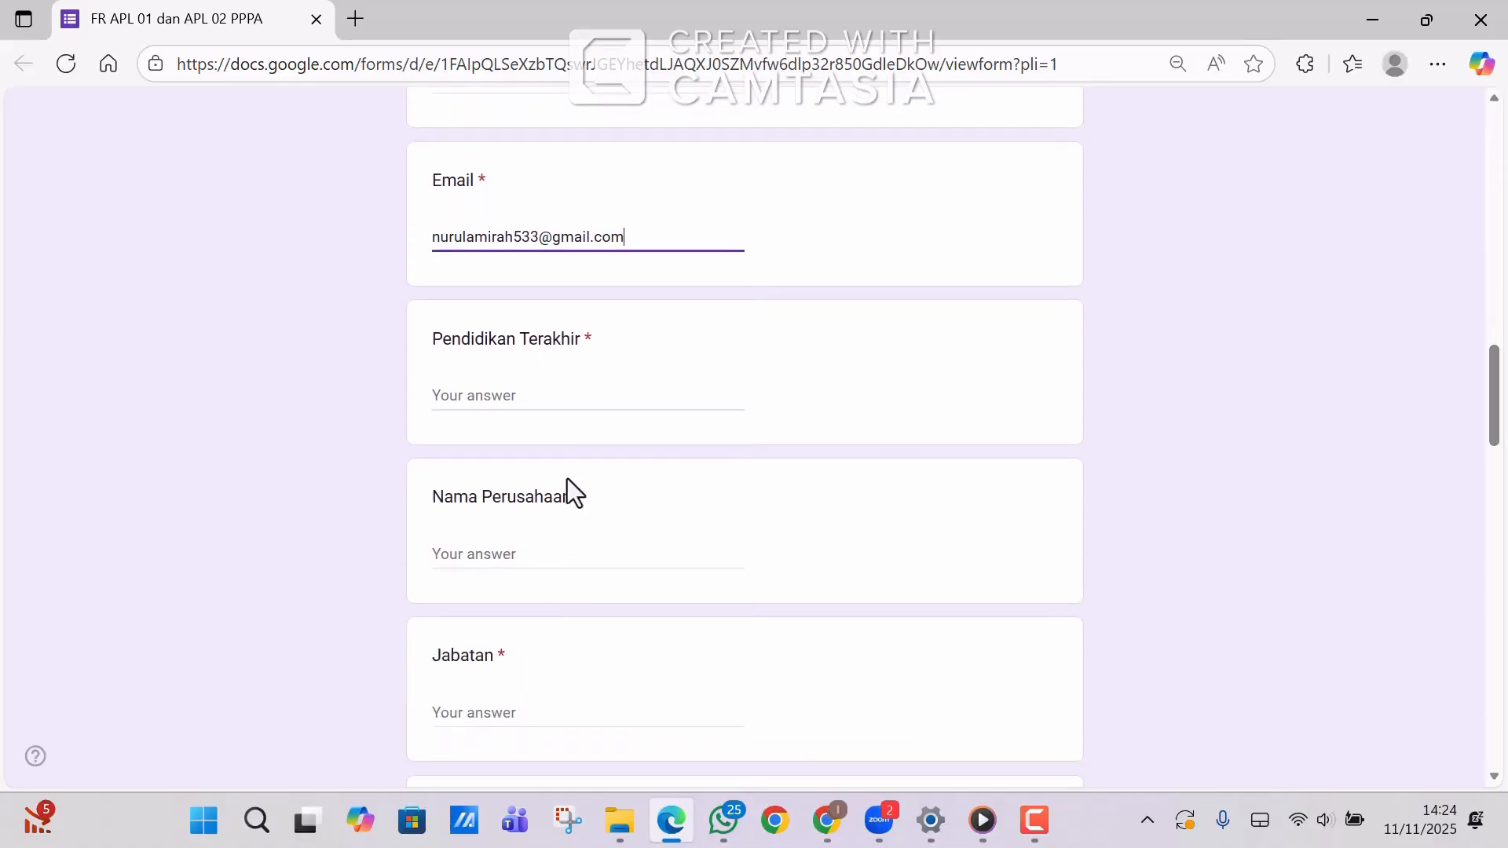
click(516, 387)
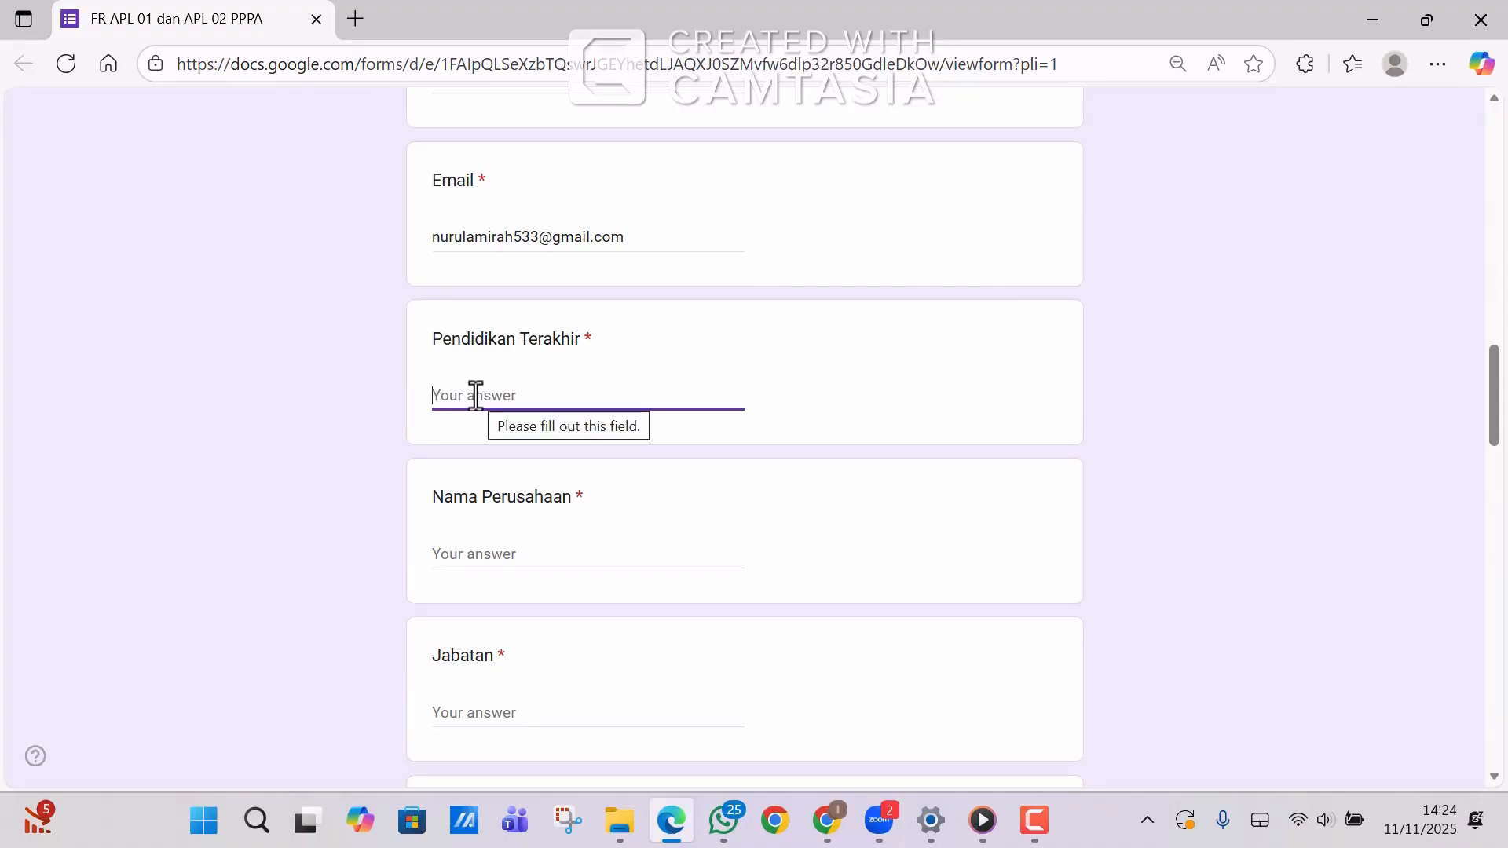
text(S)
text(S)
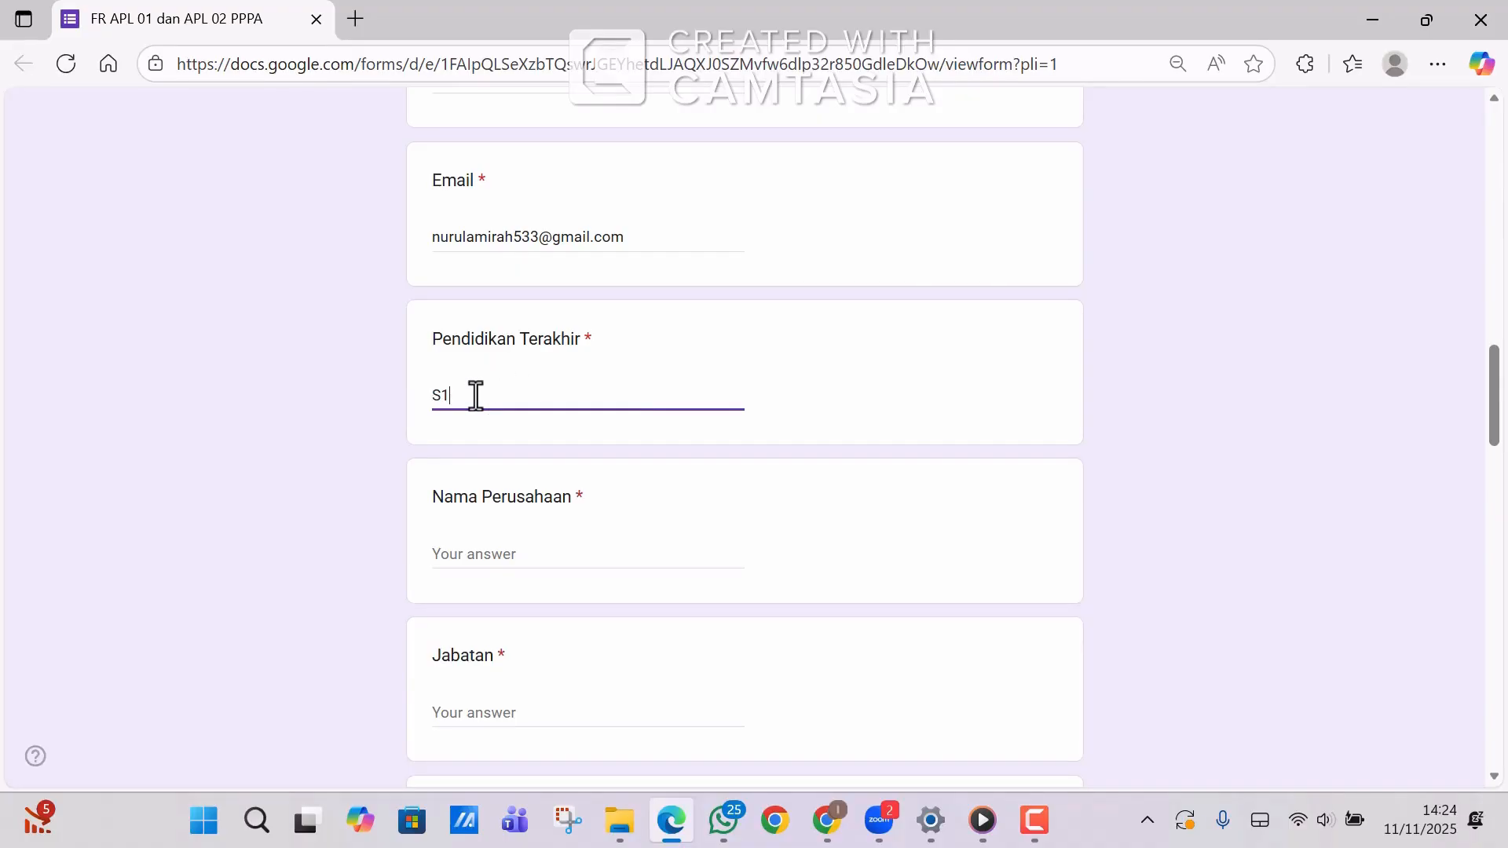
key(BackSpace)
text(1)
Enter PT ABC Indonesia as Nama Perusahaan and Operator IPAL as Jabatan.
click(488, 558)
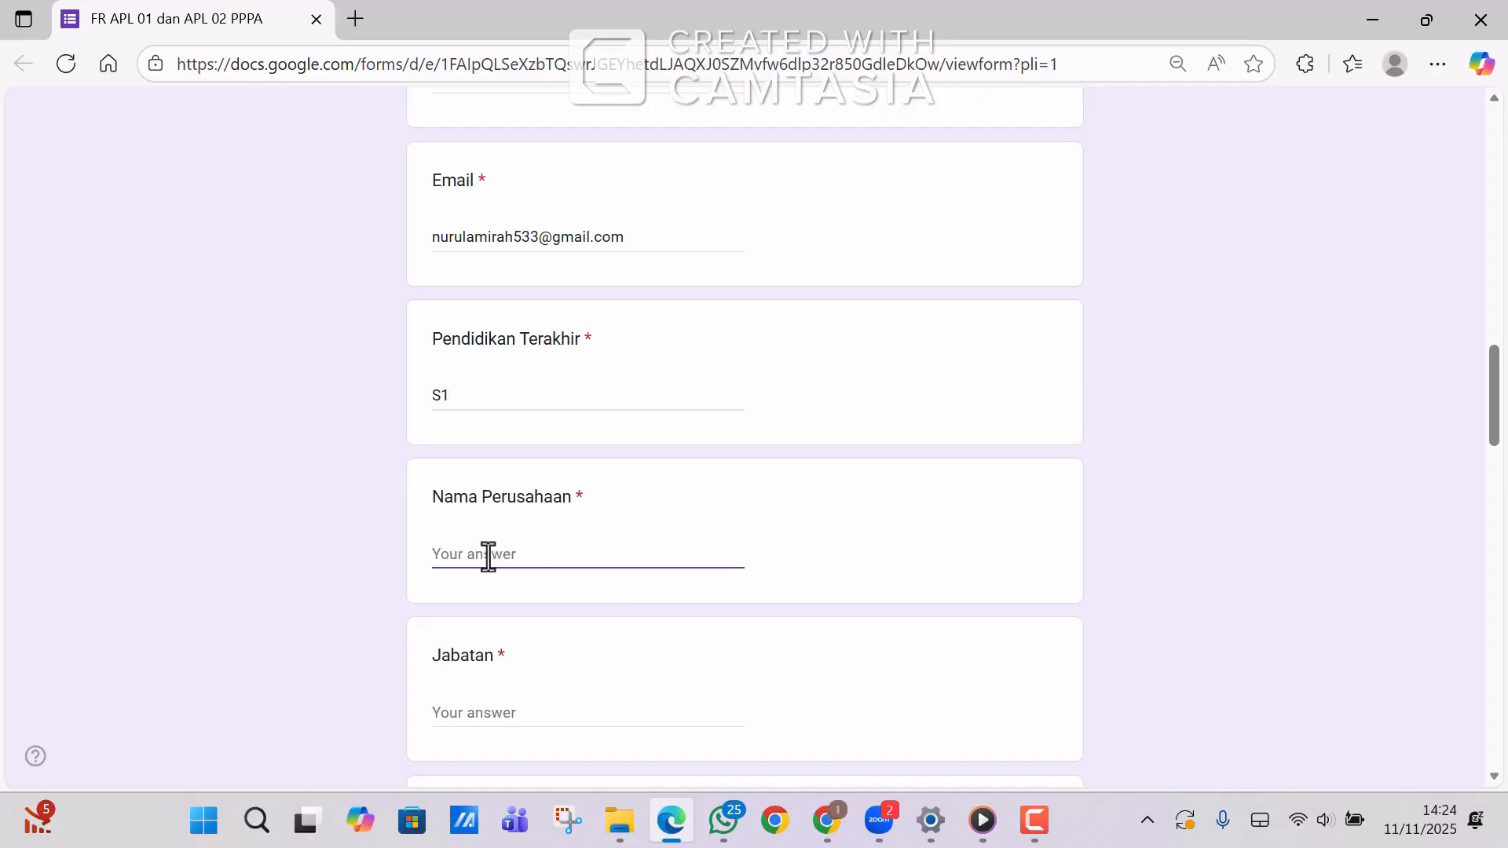
text(PT )
text(A)
text(BC)
text(....)
key(BackSpace)
key(BackSpace)
key(BackSpace)
key(BackSpace)
text(Indonesia)
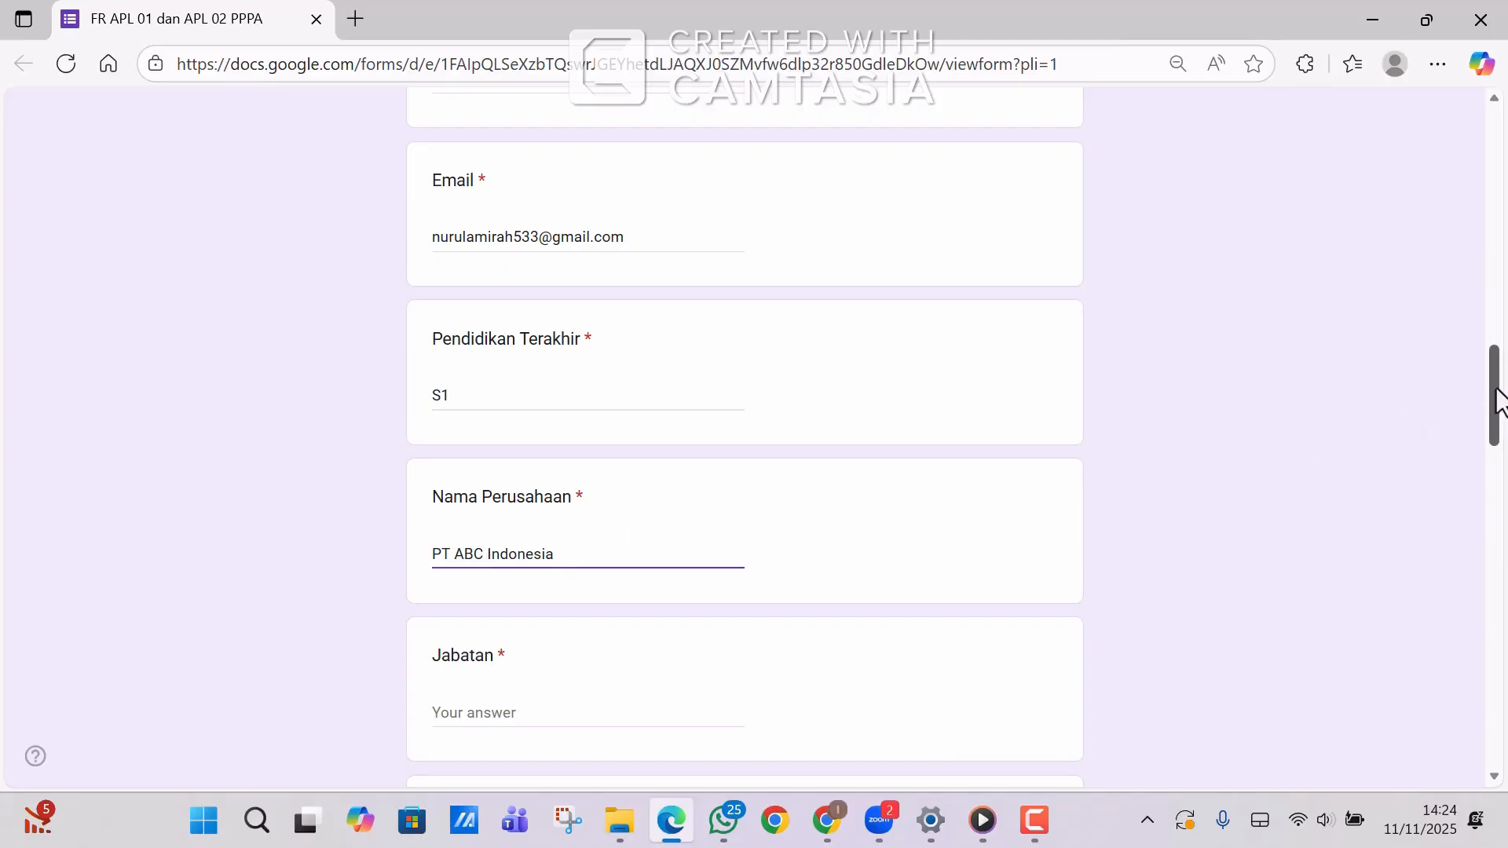
drag(1497, 390, 1498, 388)
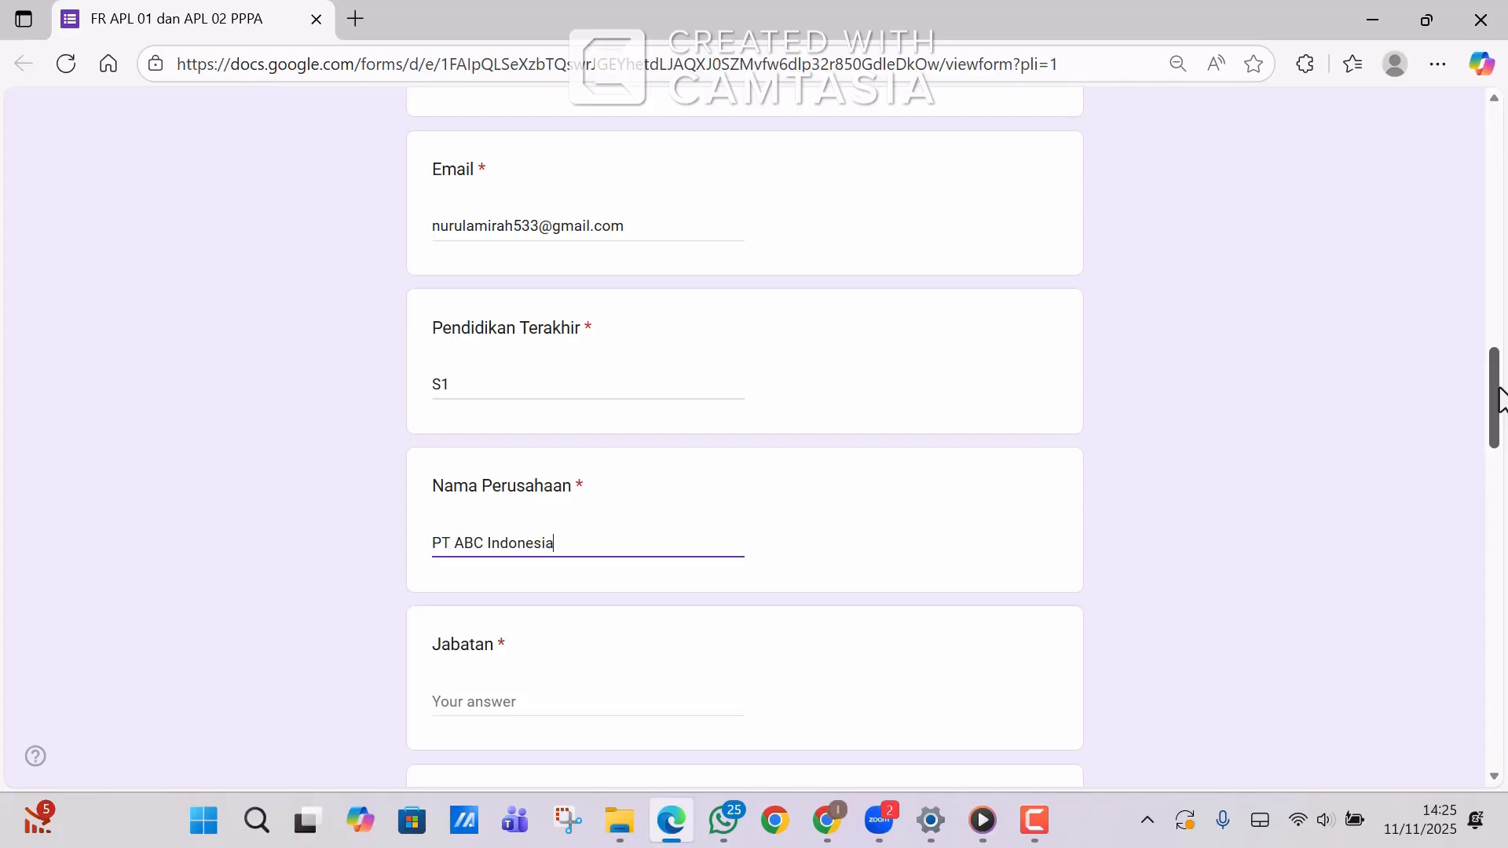
drag(1498, 399, 1498, 448)
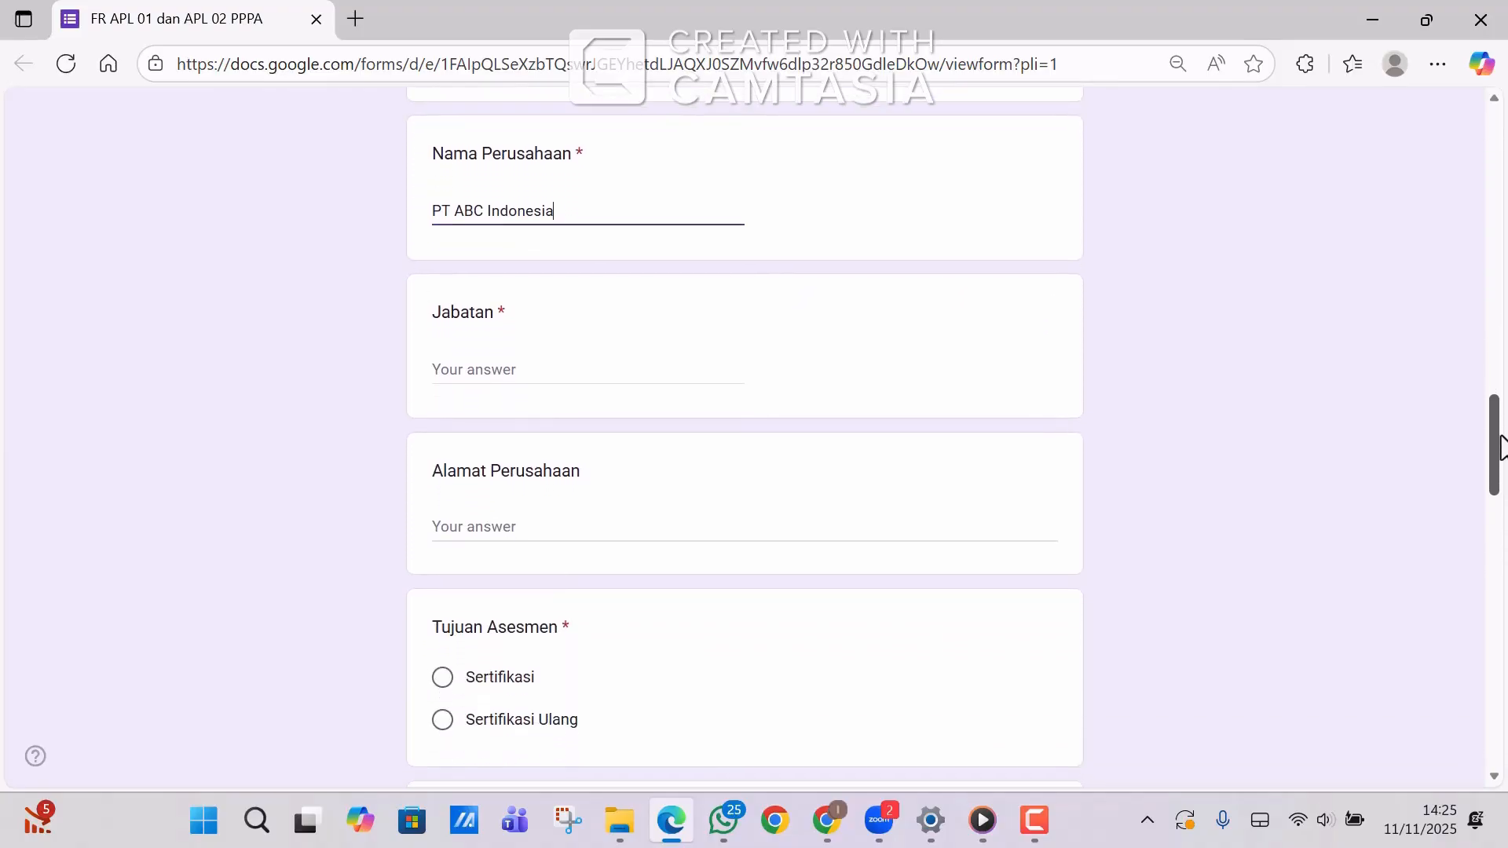
click(520, 375)
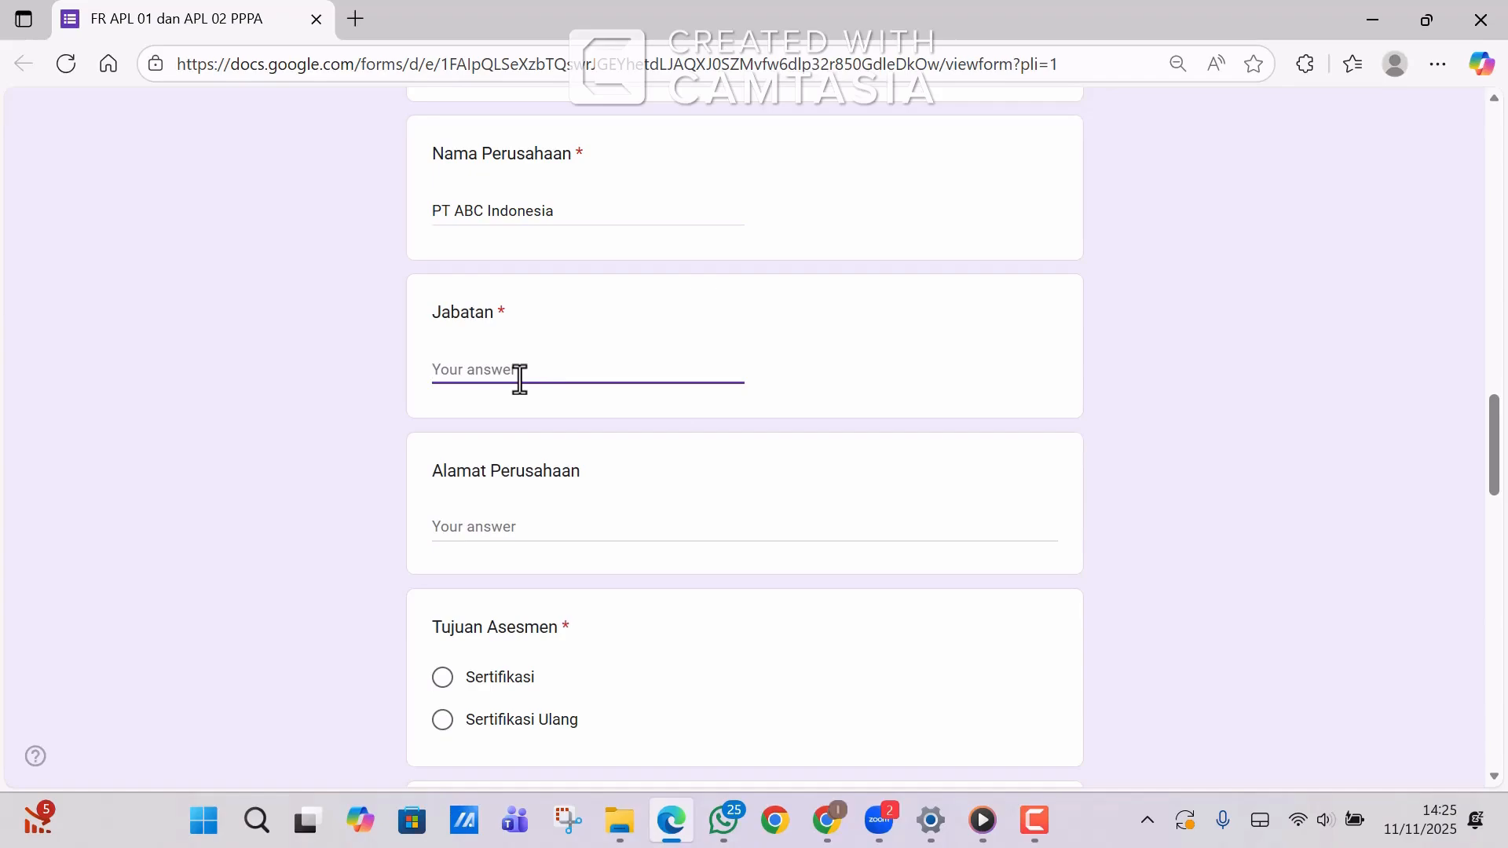
text(Operator IPAL)
Type the full company address, including the district, into Alamat Perusahaan.
click(441, 523)
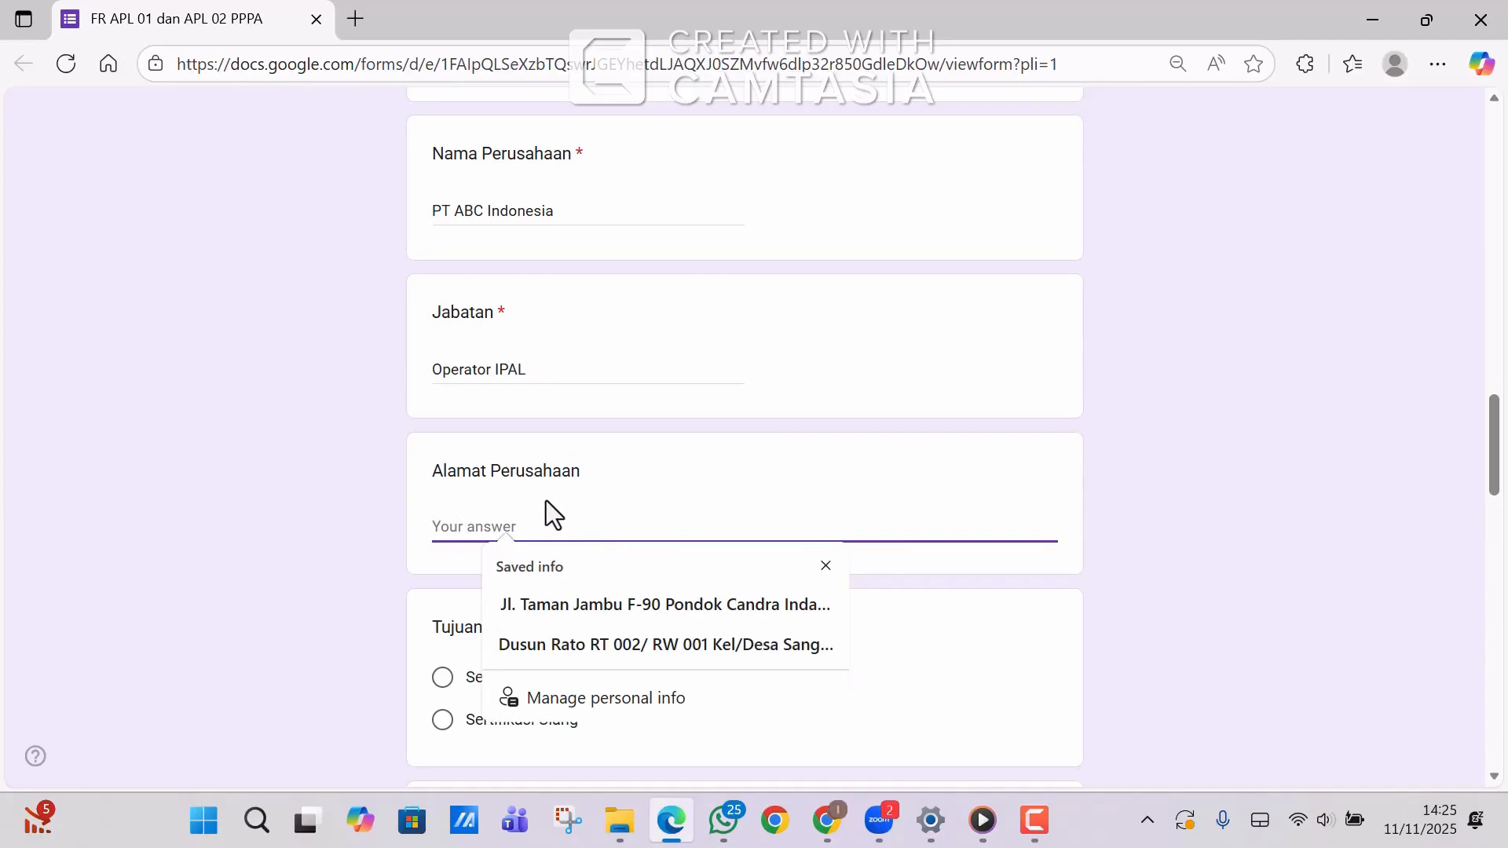
text(Jl)
click(824, 566)
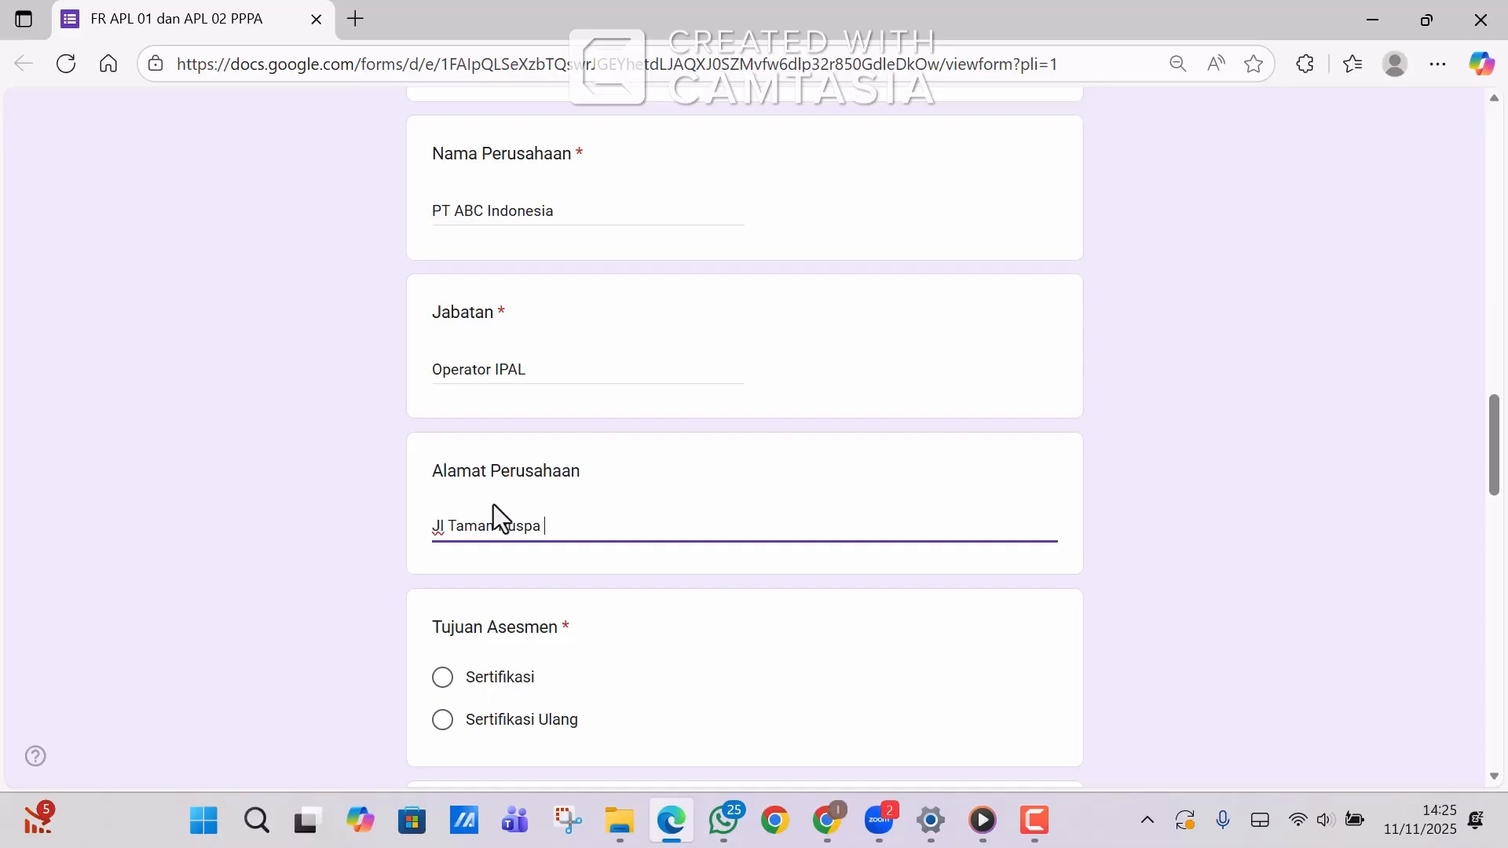
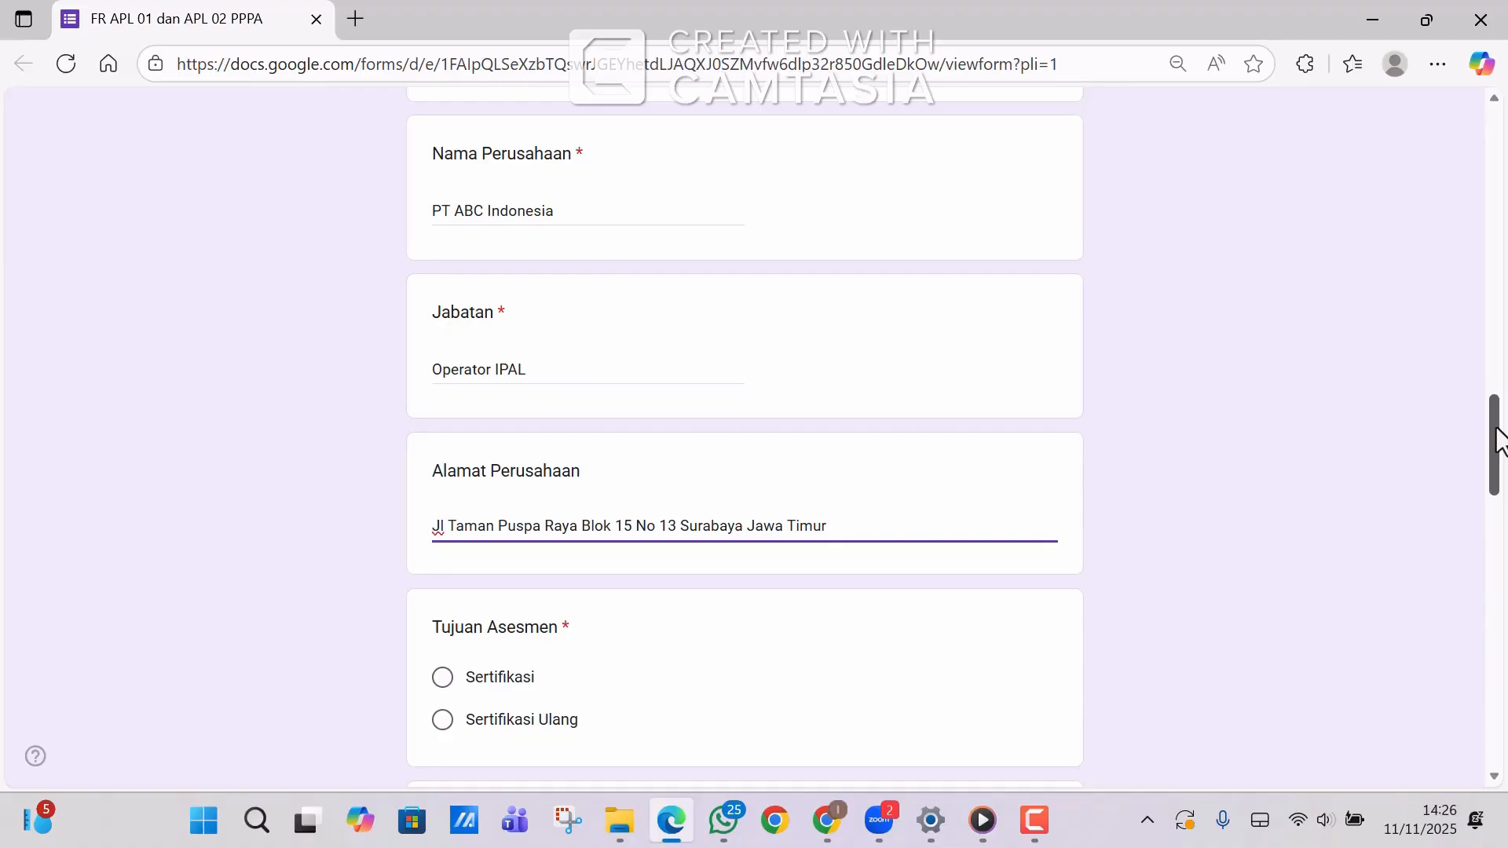
click(678, 523)
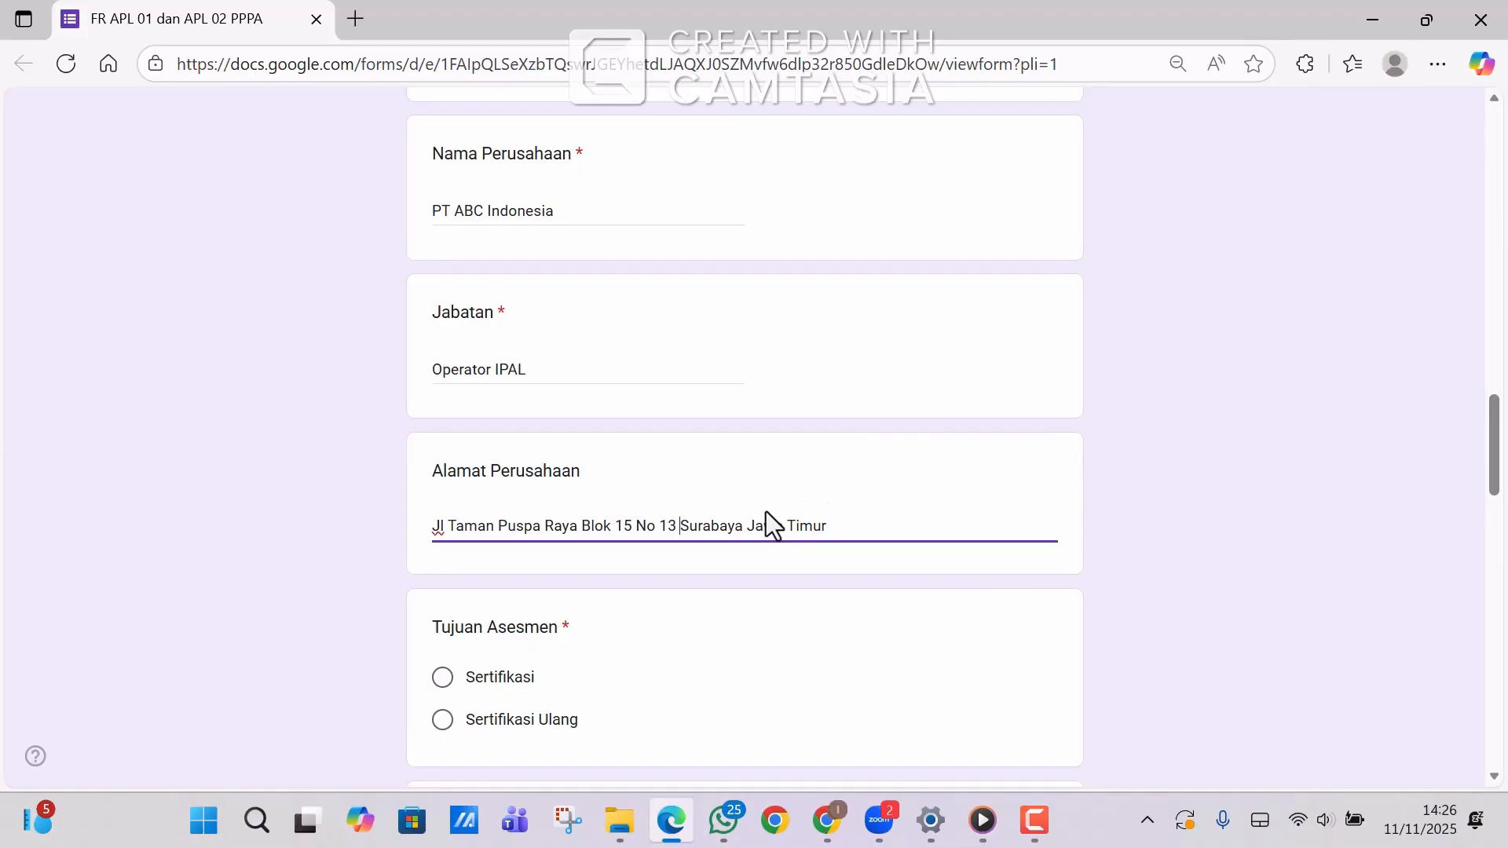
text(Kecamatan)
text( Sambik)
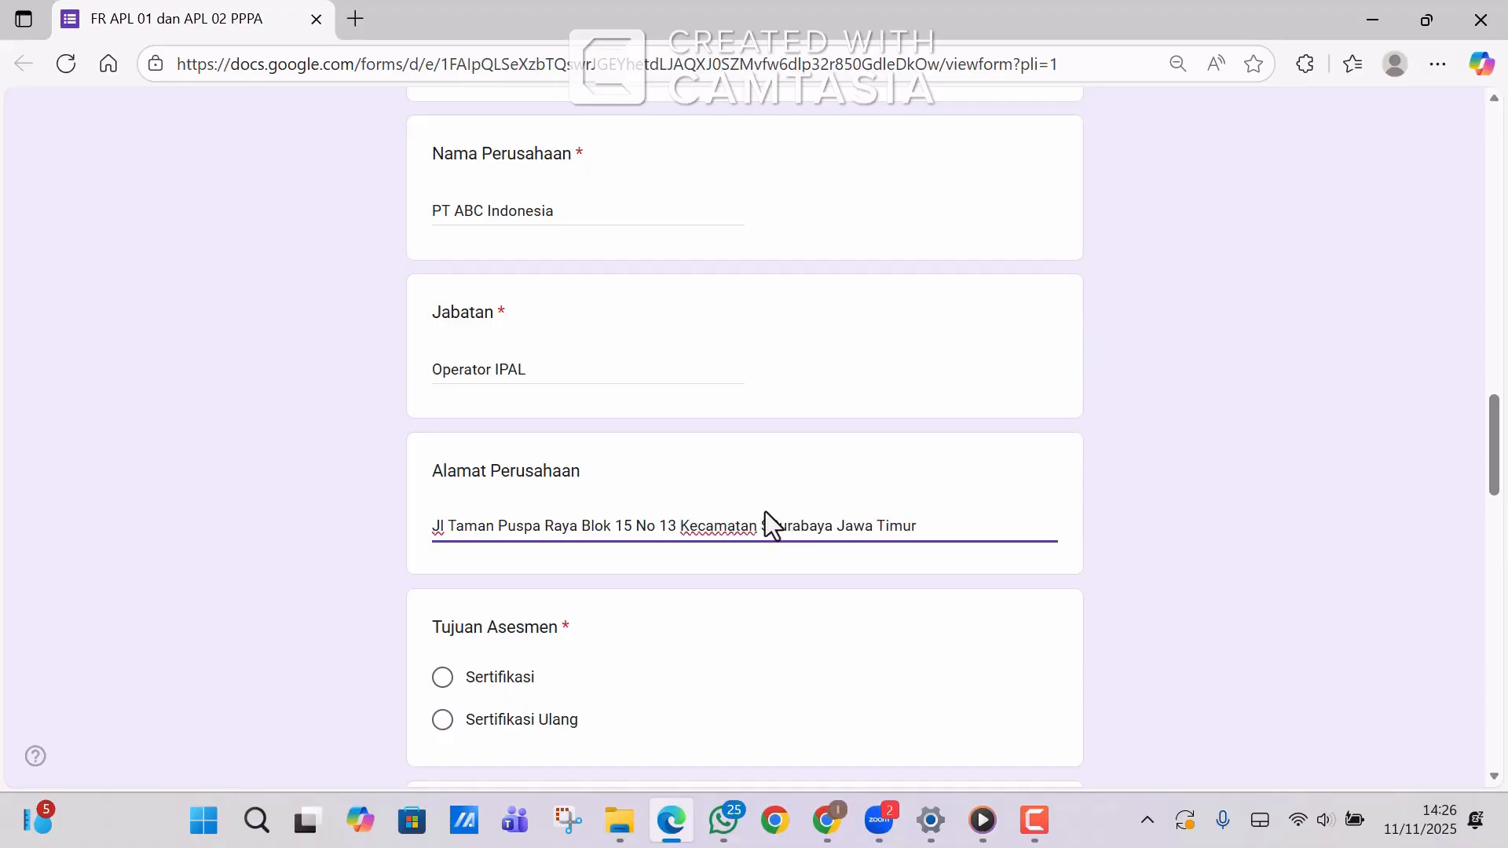
text(ere)
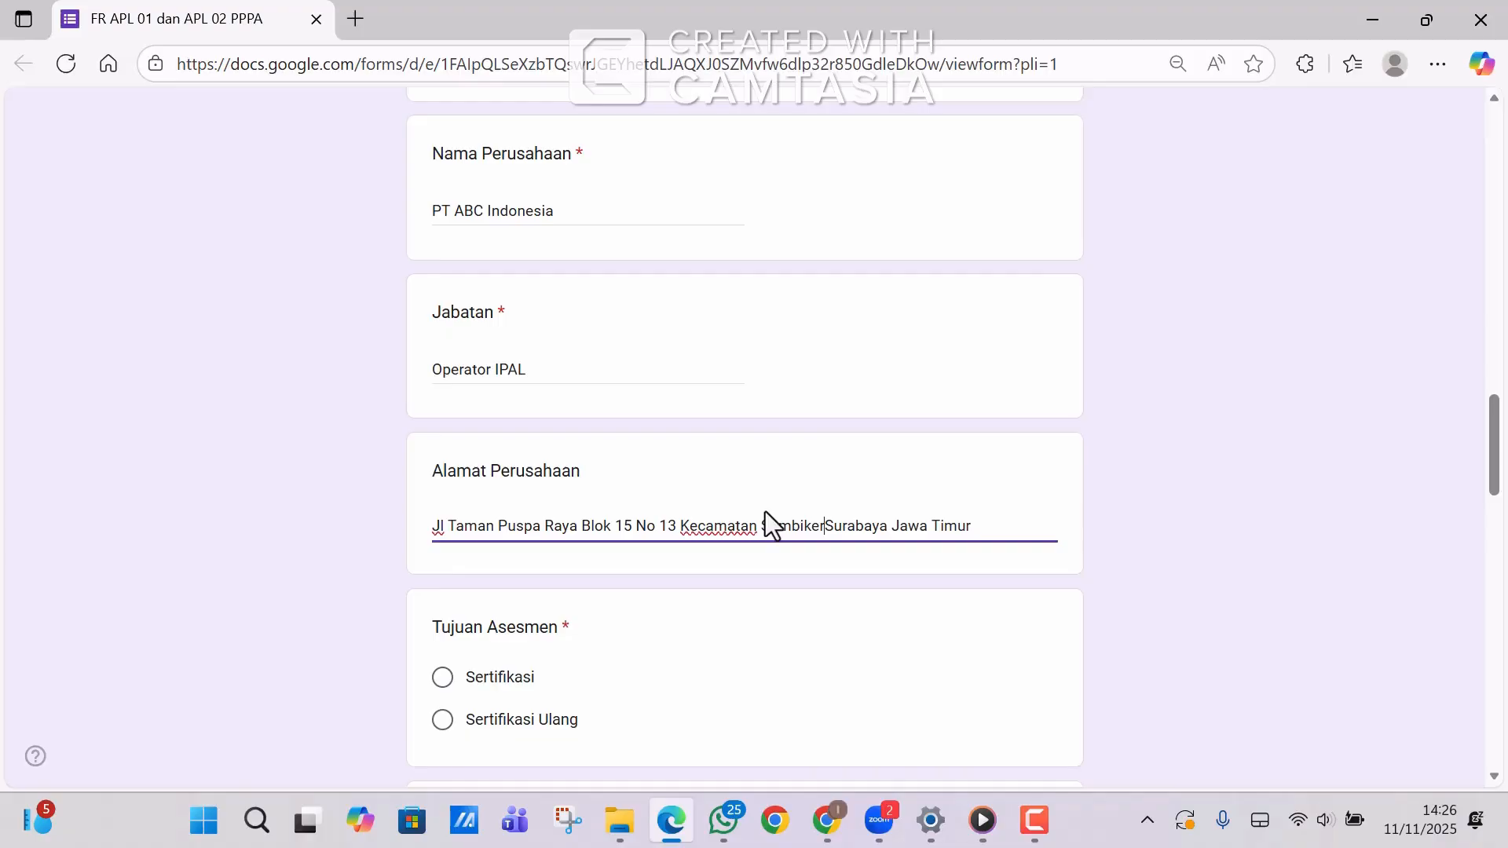
text(p)
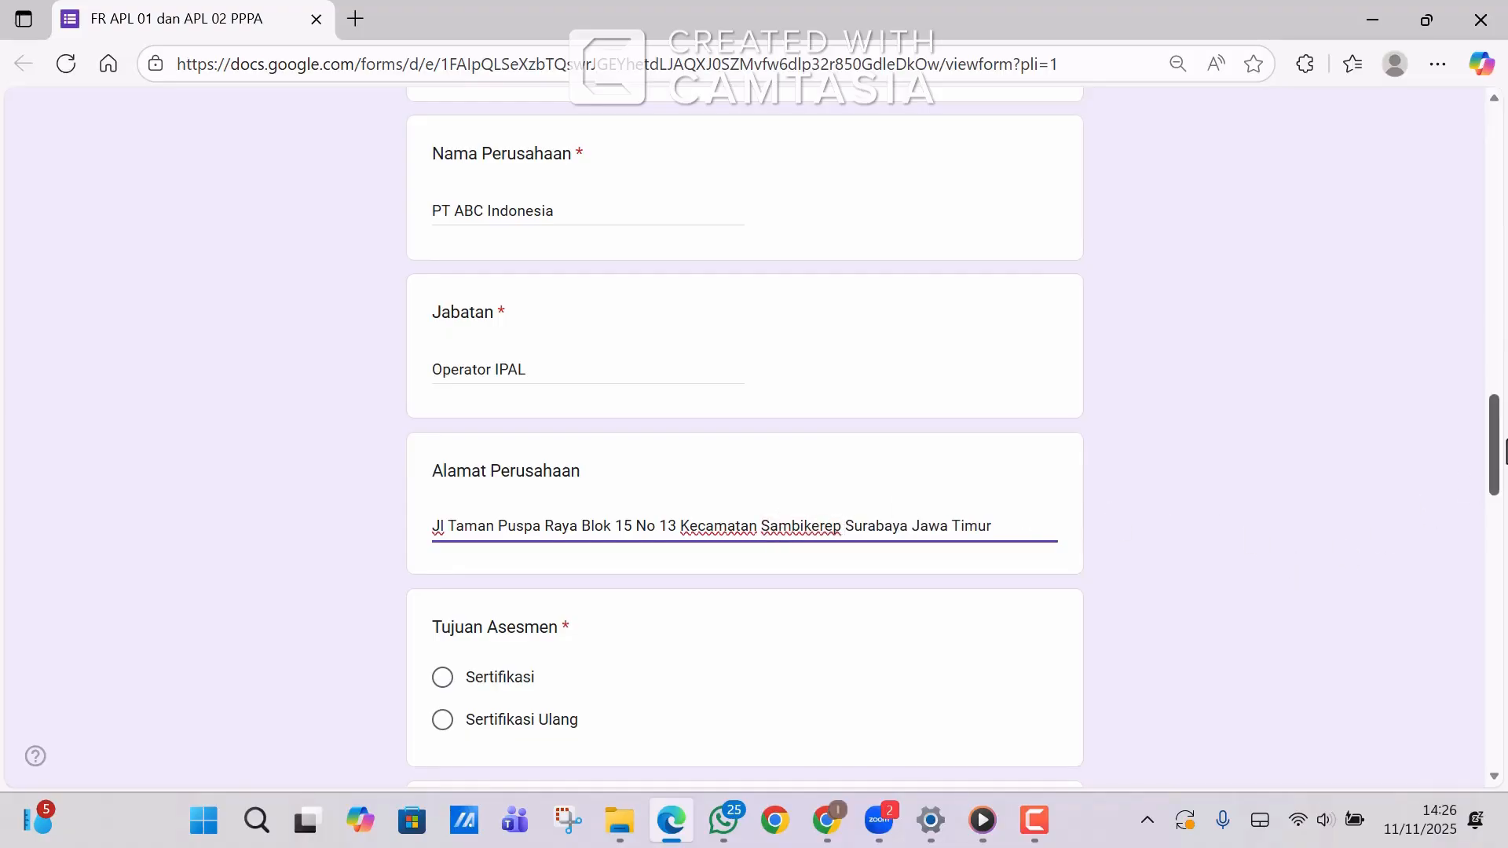
drag(1502, 441, 1502, 498)
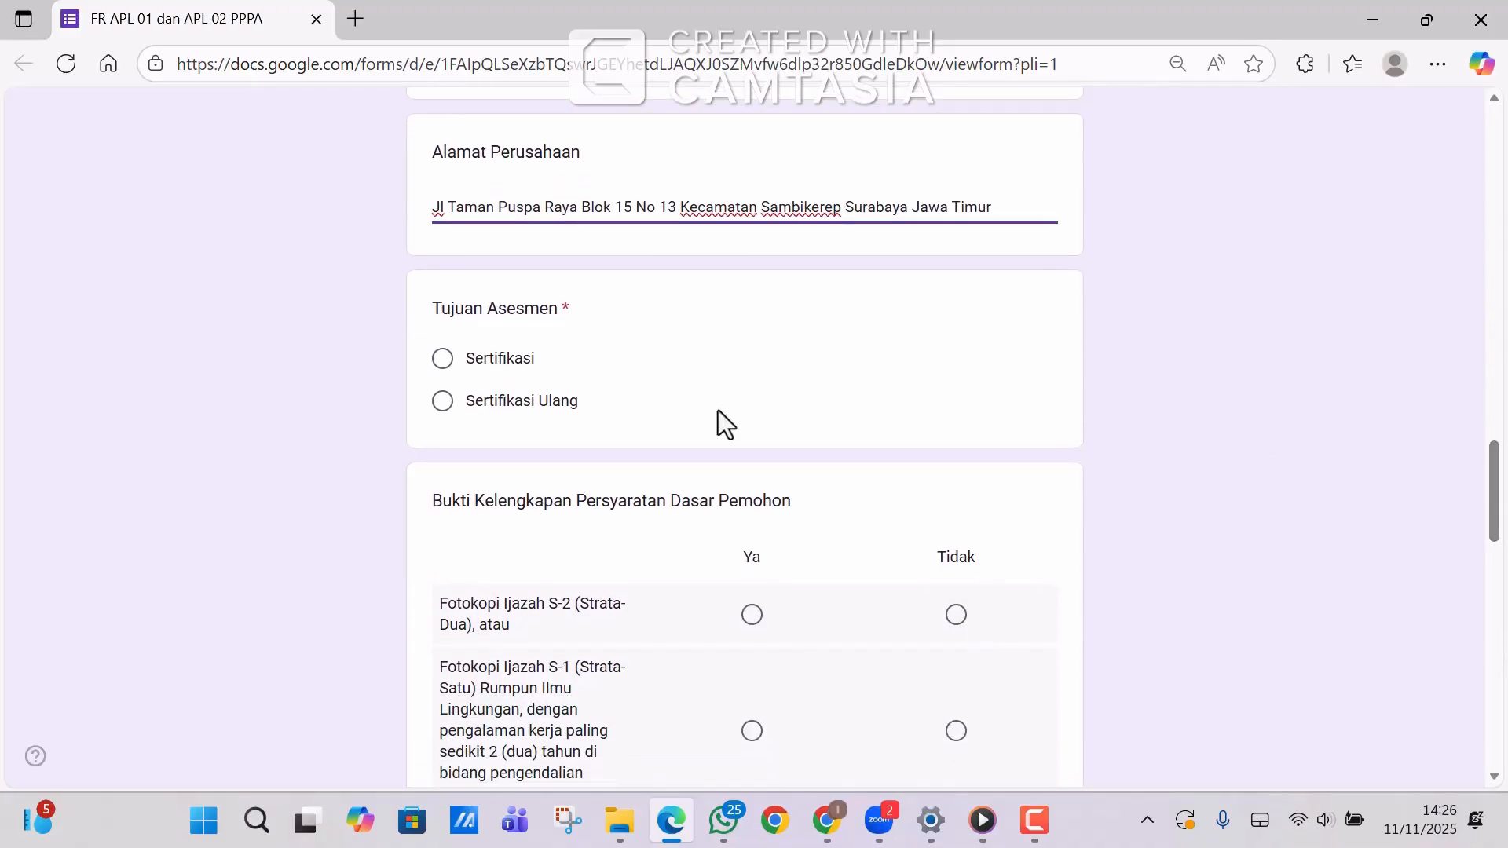
Choose Sertifikasi as the assessment purpose.
click(442, 362)
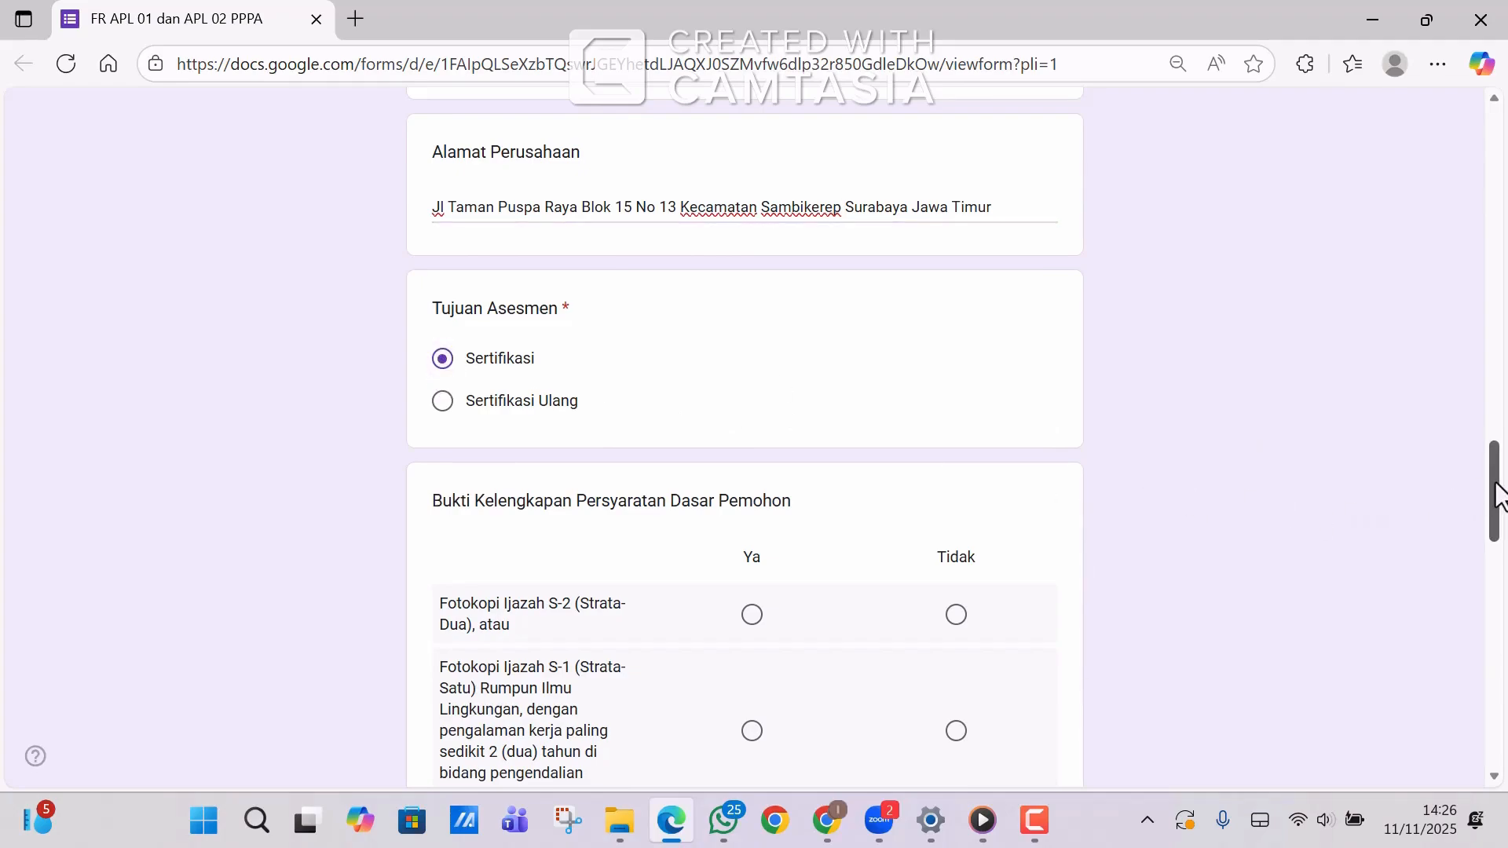
drag(1499, 496, 1482, 542)
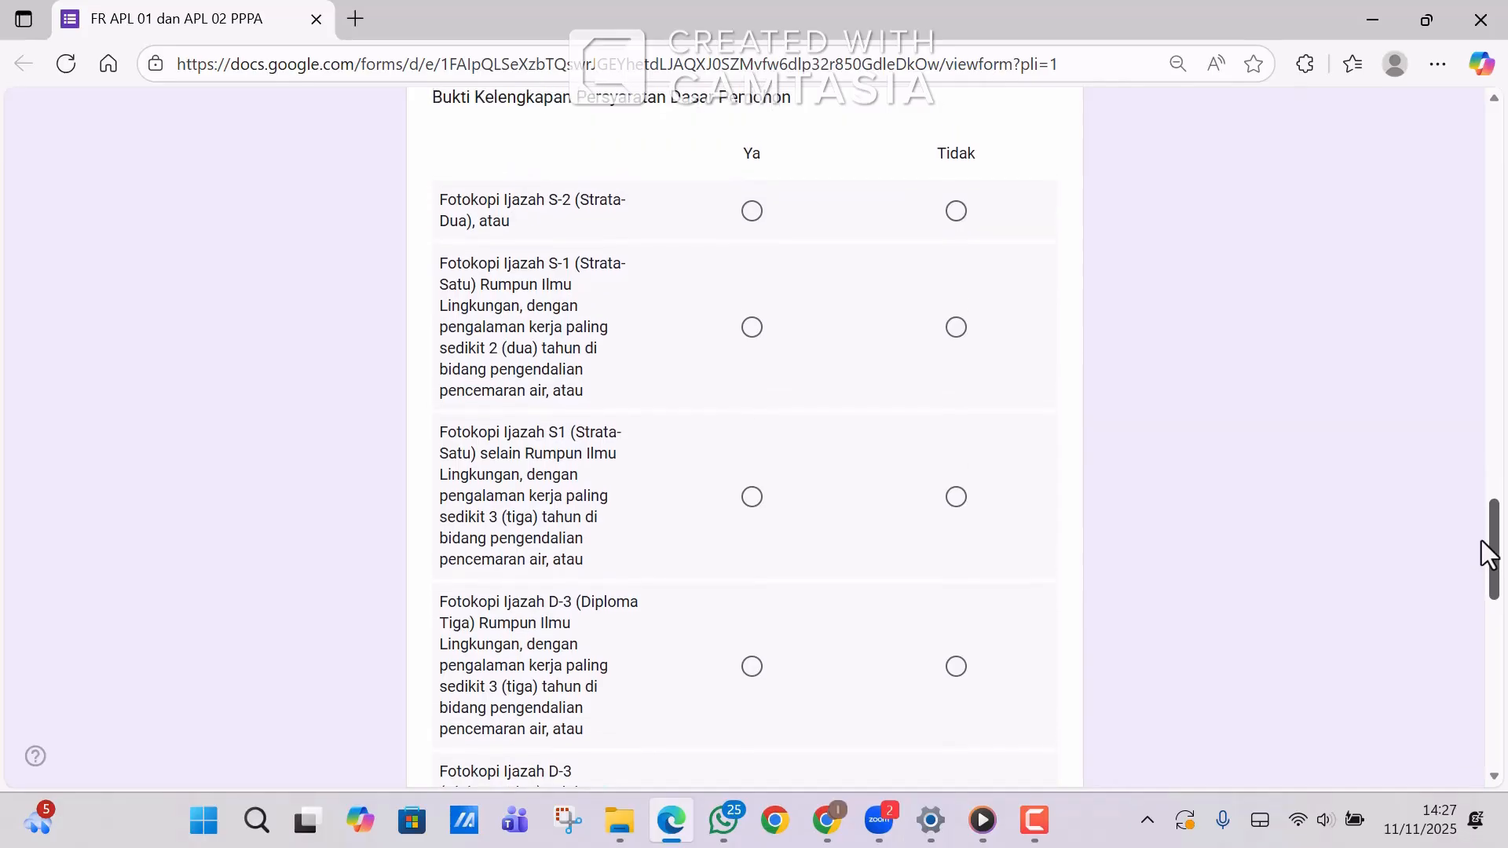
drag(1487, 554, 1487, 553)
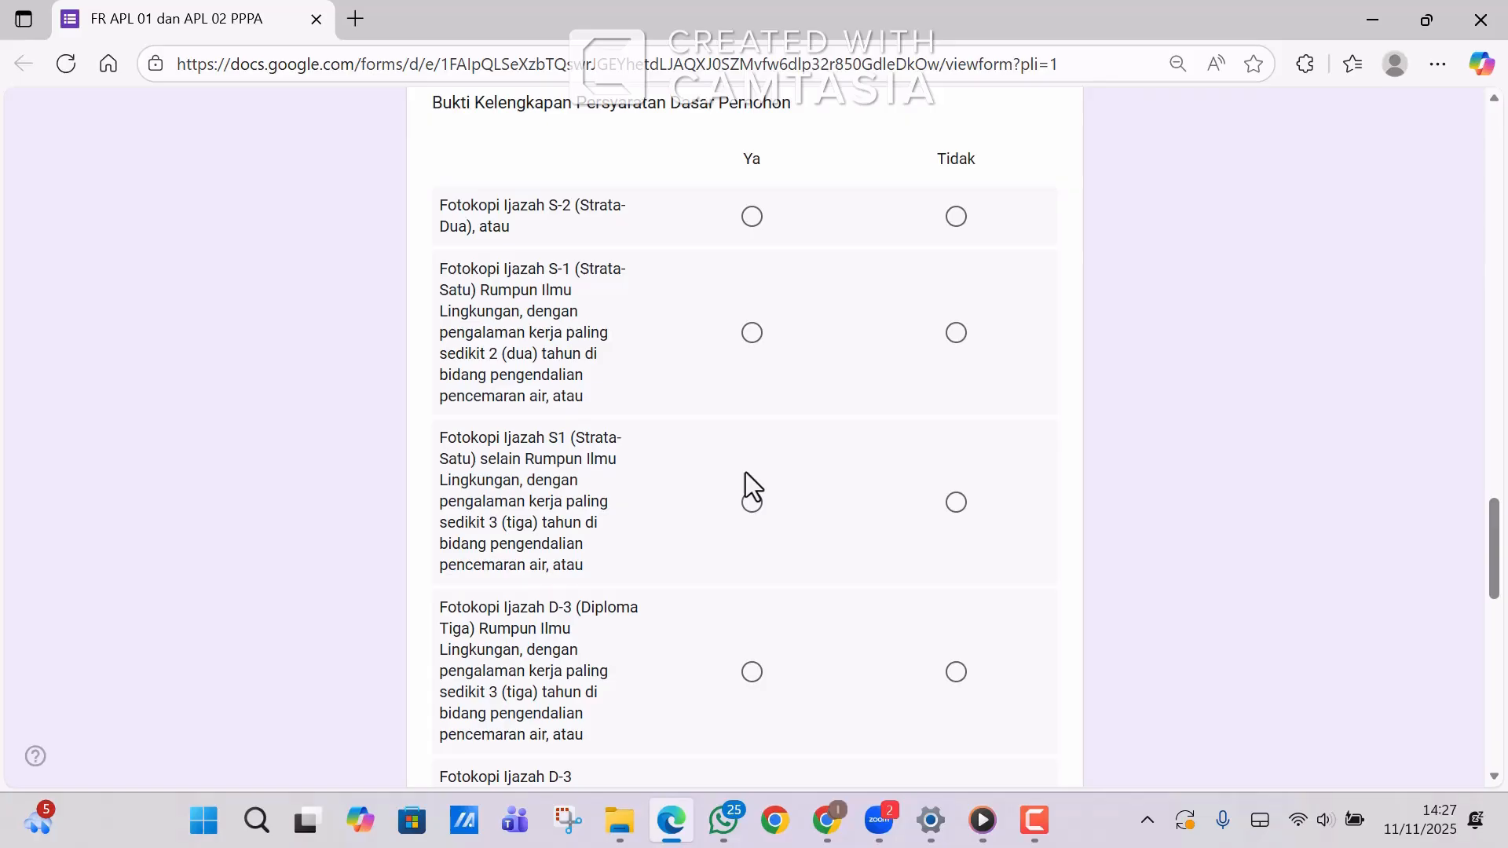
drag(1495, 523, 1498, 575)
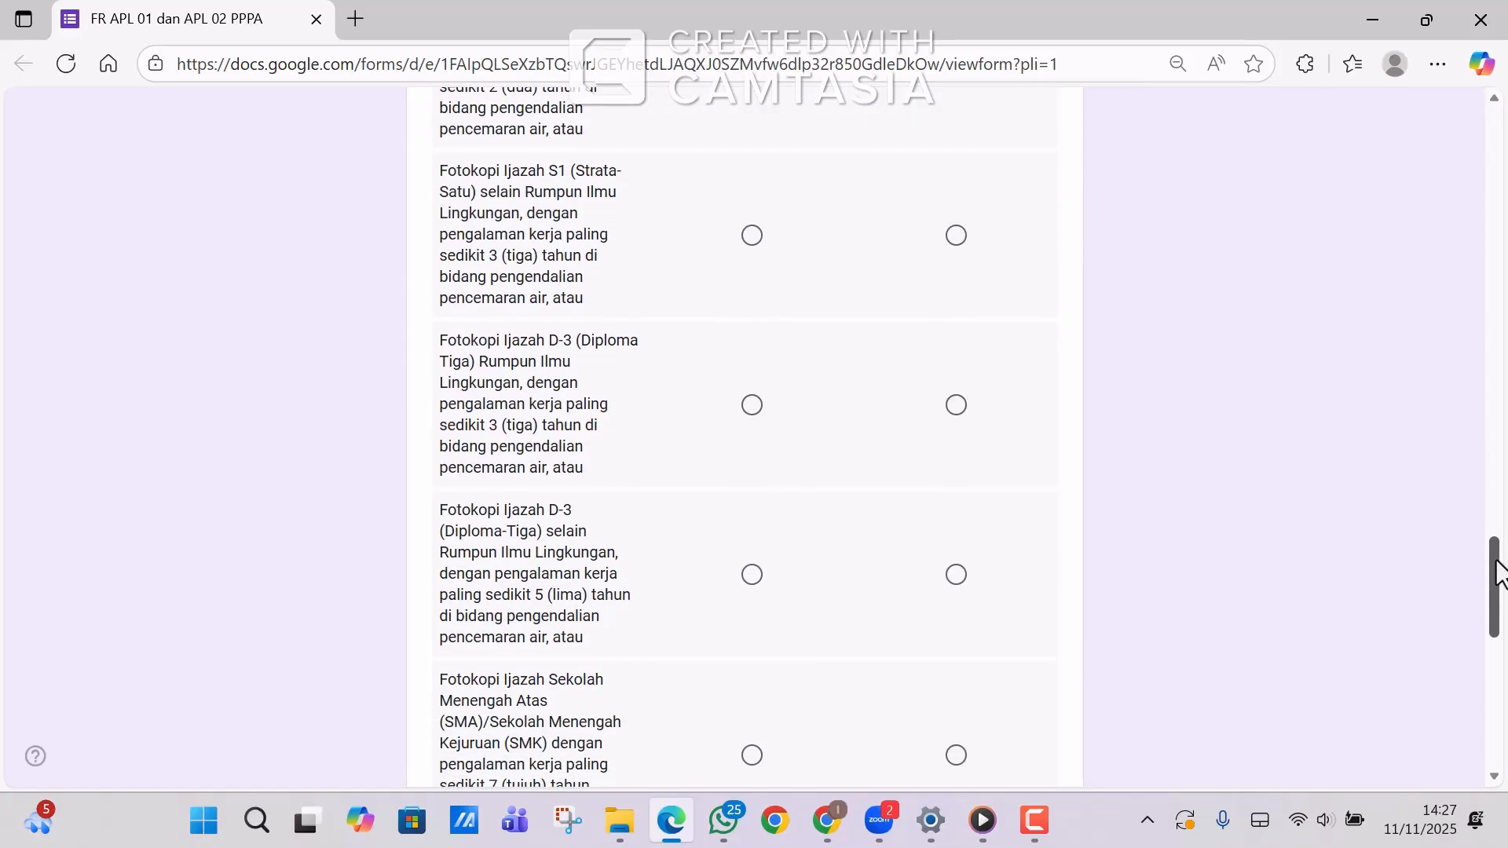
drag(1500, 573, 1501, 540)
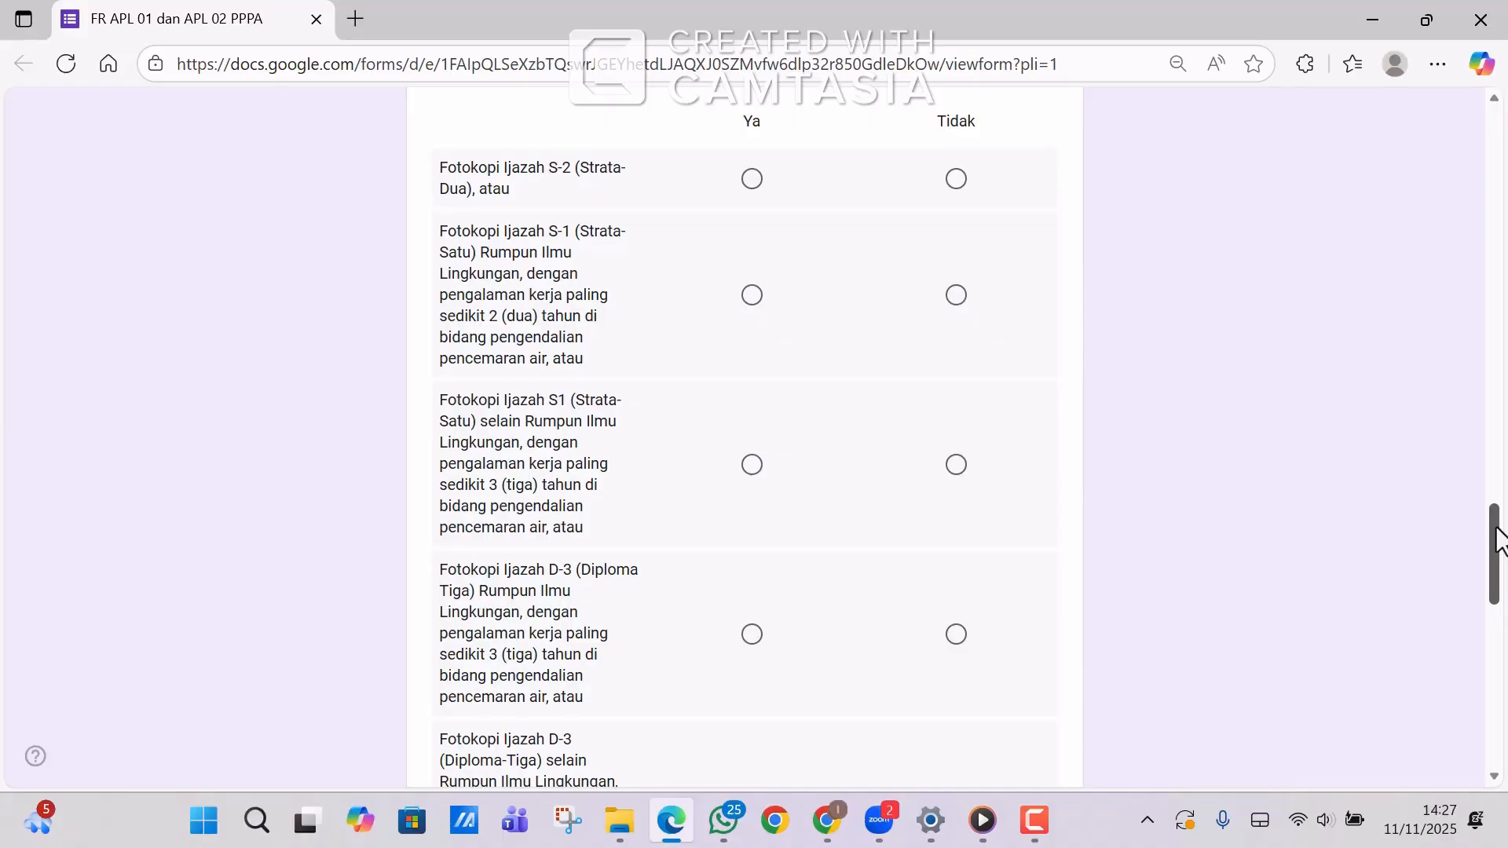
mouse_move(1500, 540)
mouse_down()
mouse_move(1500, 568)
mouse_move(1500, 512)
mouse_move(1500, 546)
mouse_up()
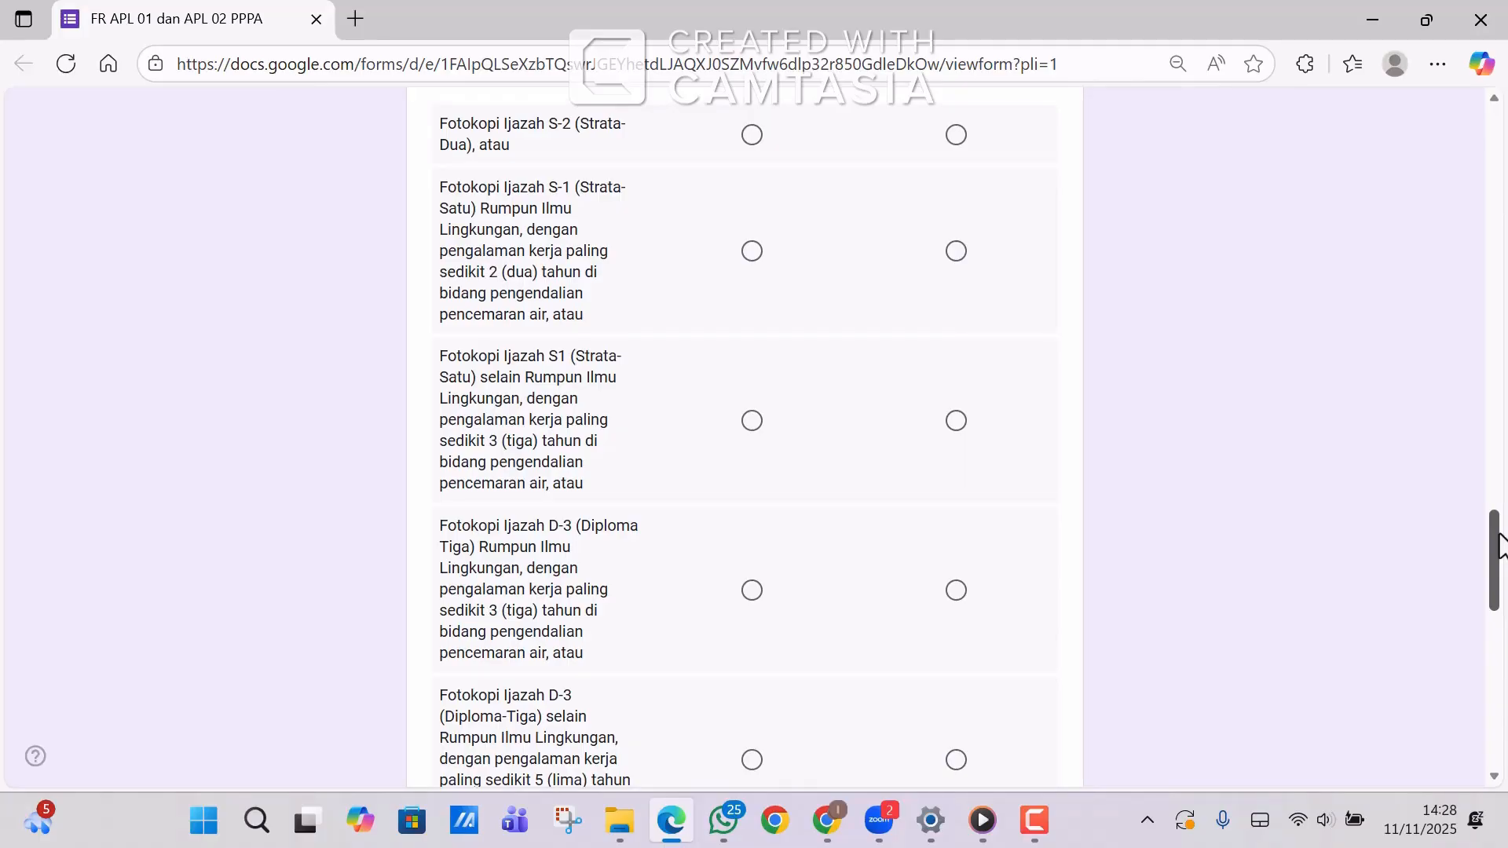
drag(1500, 545, 1500, 541)
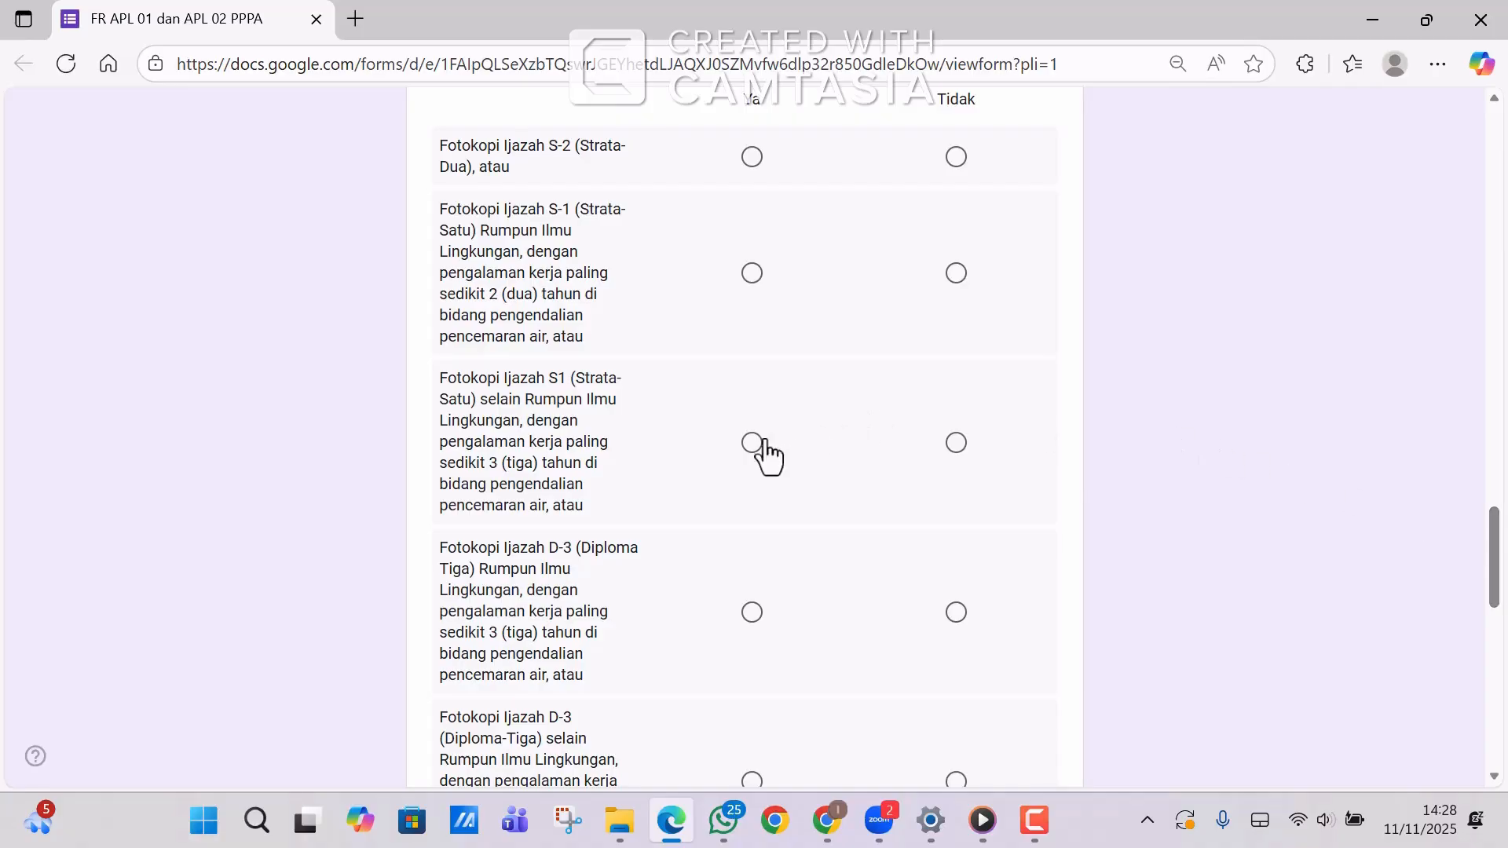
Mark Ya for the S1 diploma and training certificate requirement rows.
click(741, 450)
drag(1497, 564, 1500, 653)
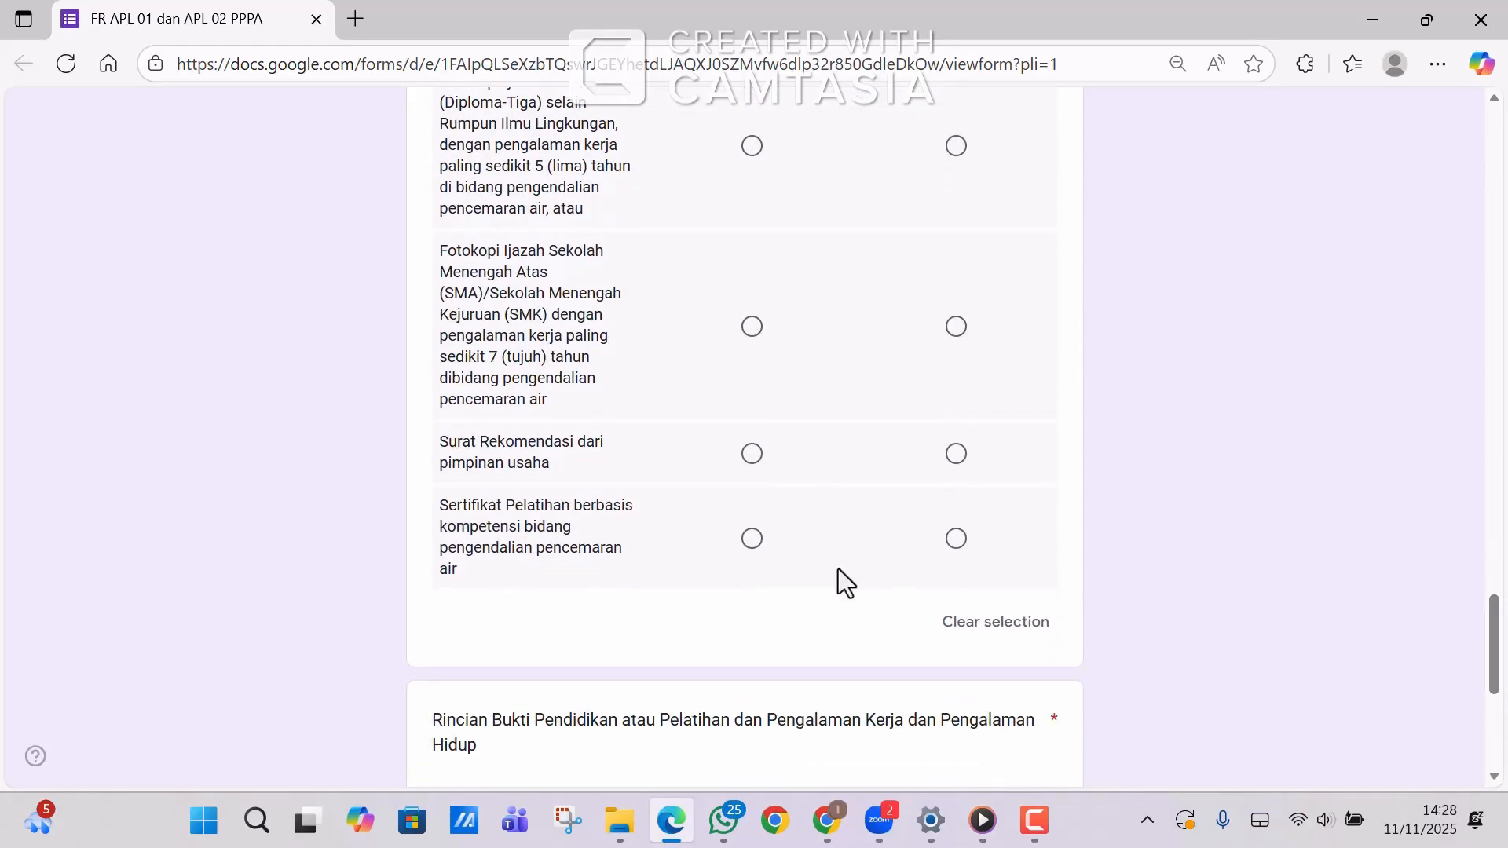
click(750, 554)
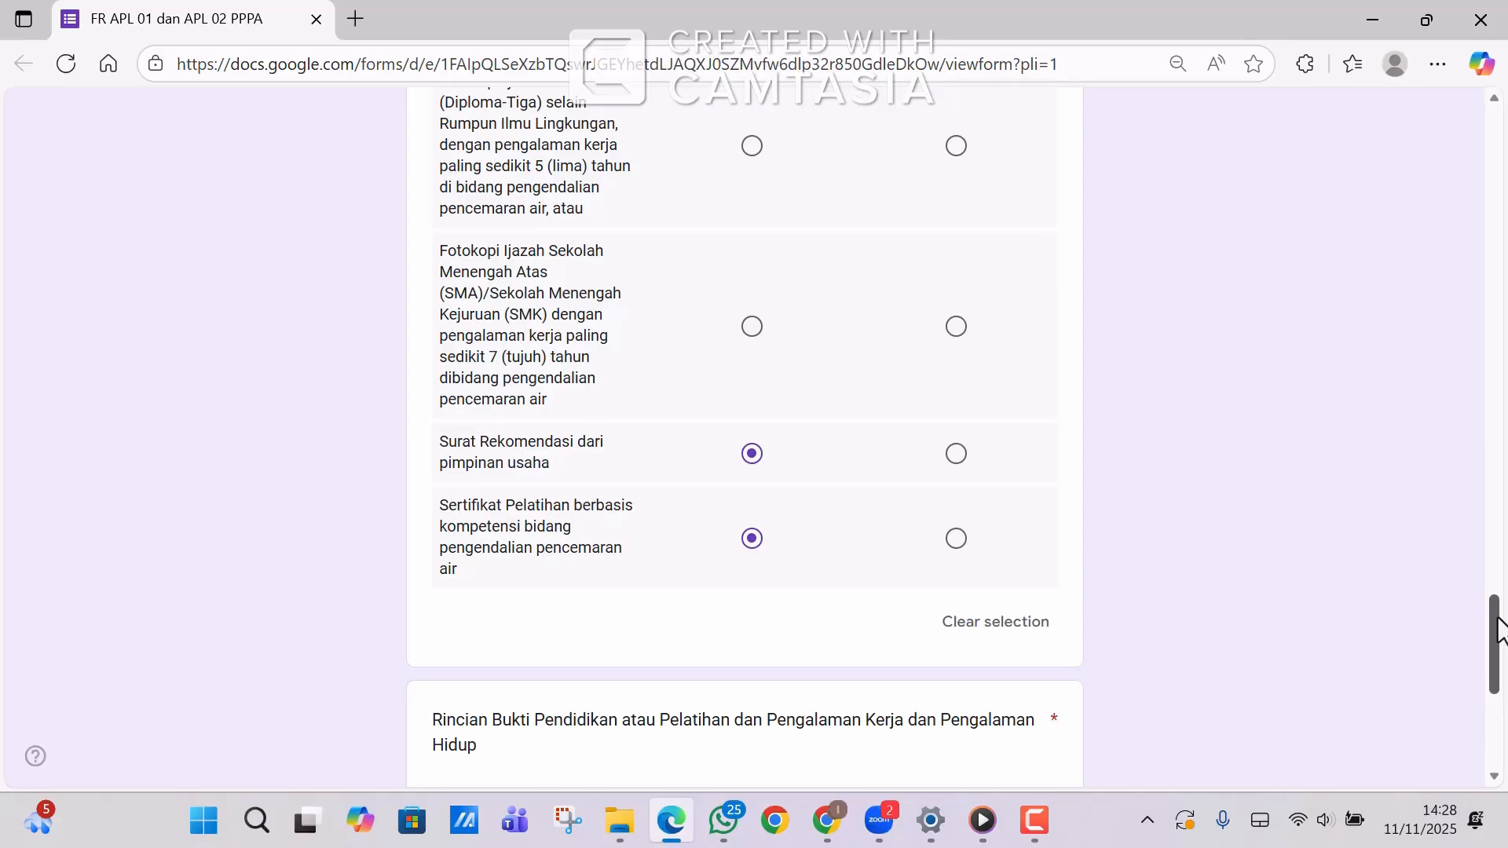
drag(1498, 628, 1497, 695)
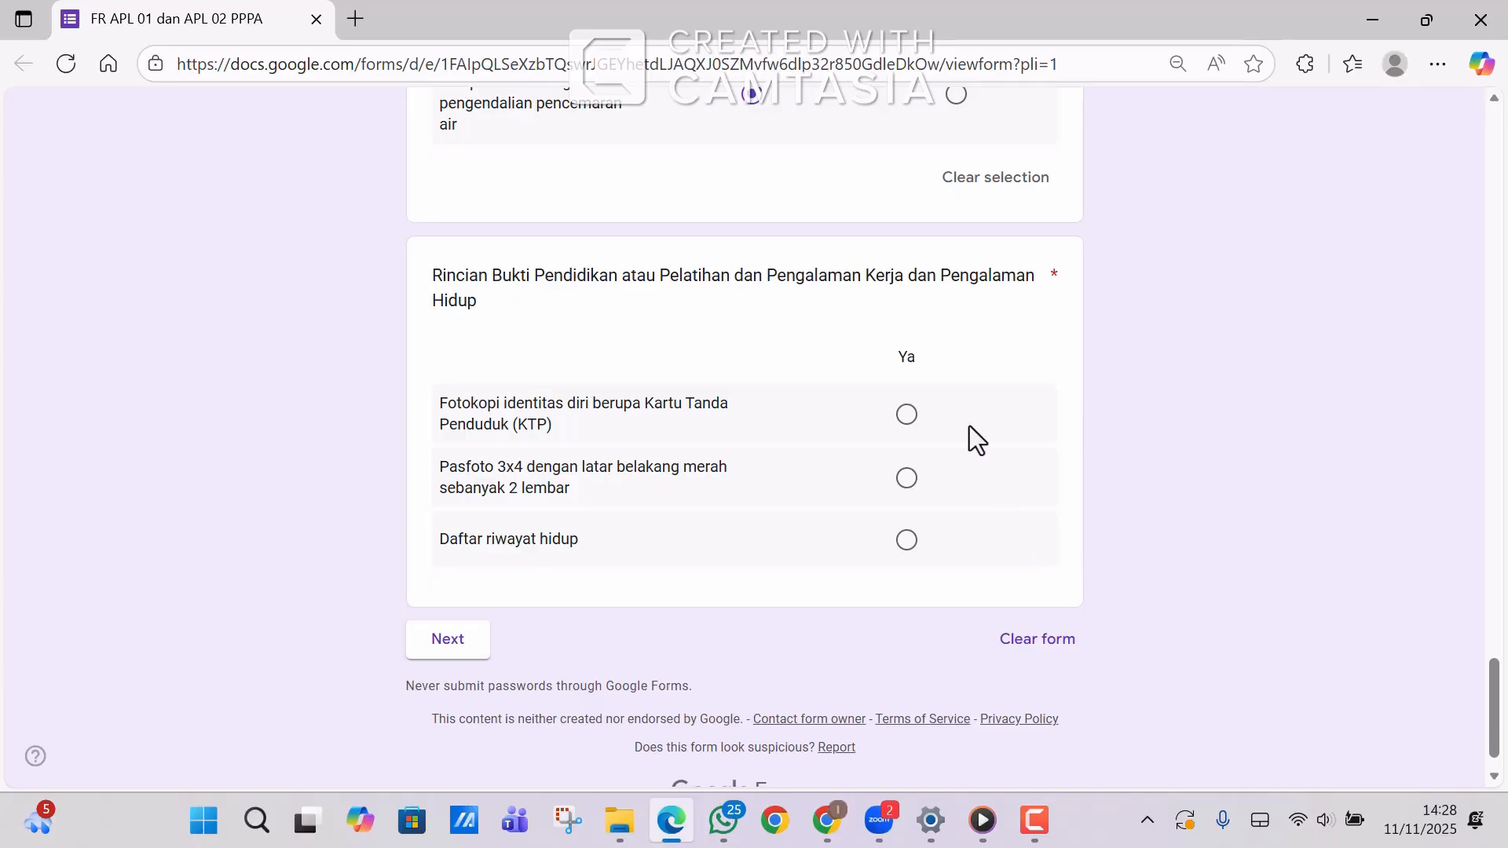
Mark Ya for the KTP copy, photo and Daftar riwayat hidup rows.
click(907, 415)
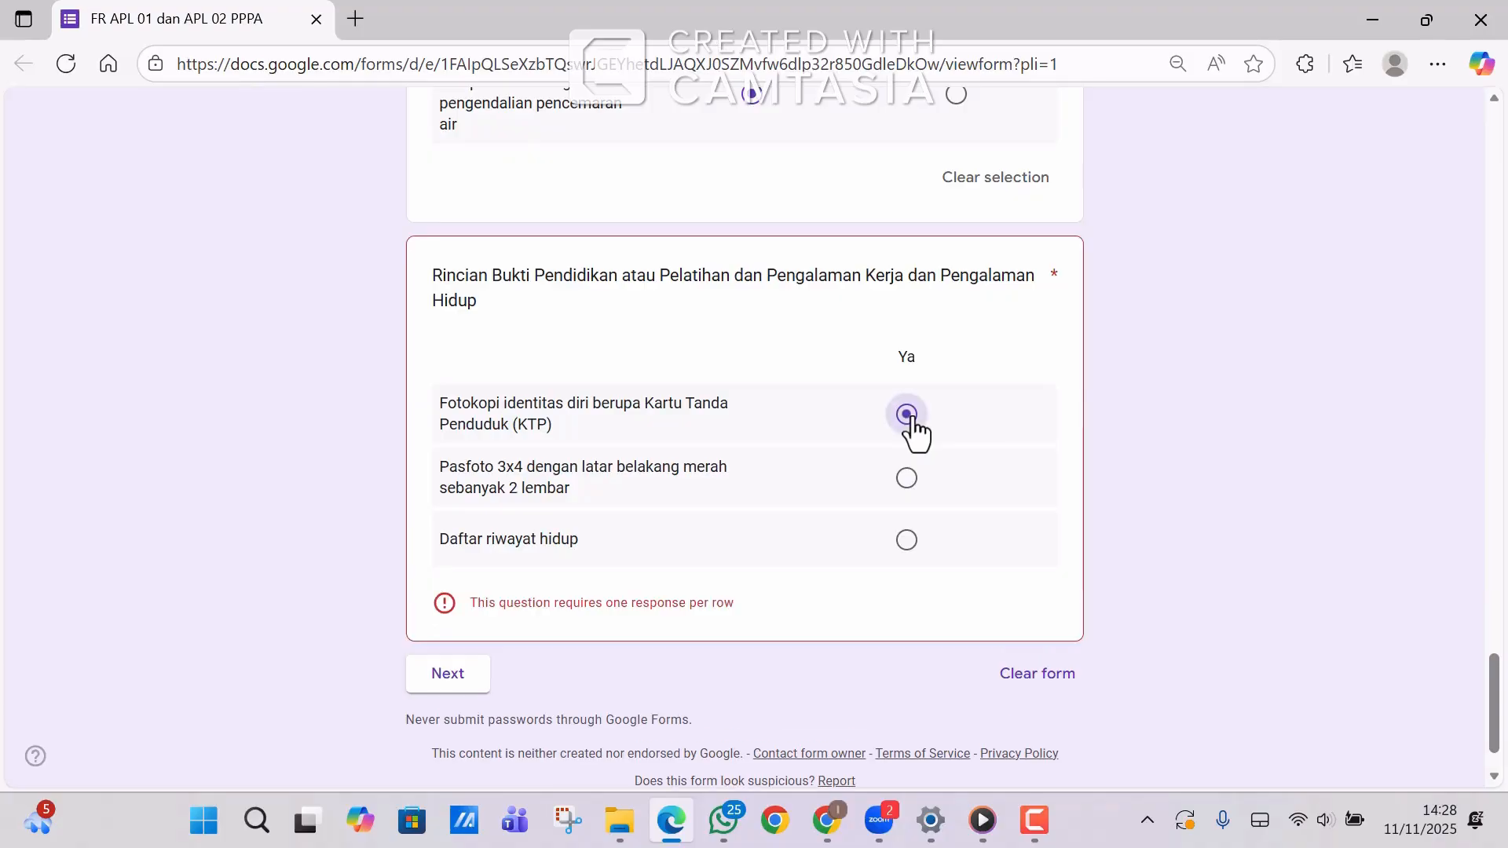
click(907, 495)
click(909, 549)
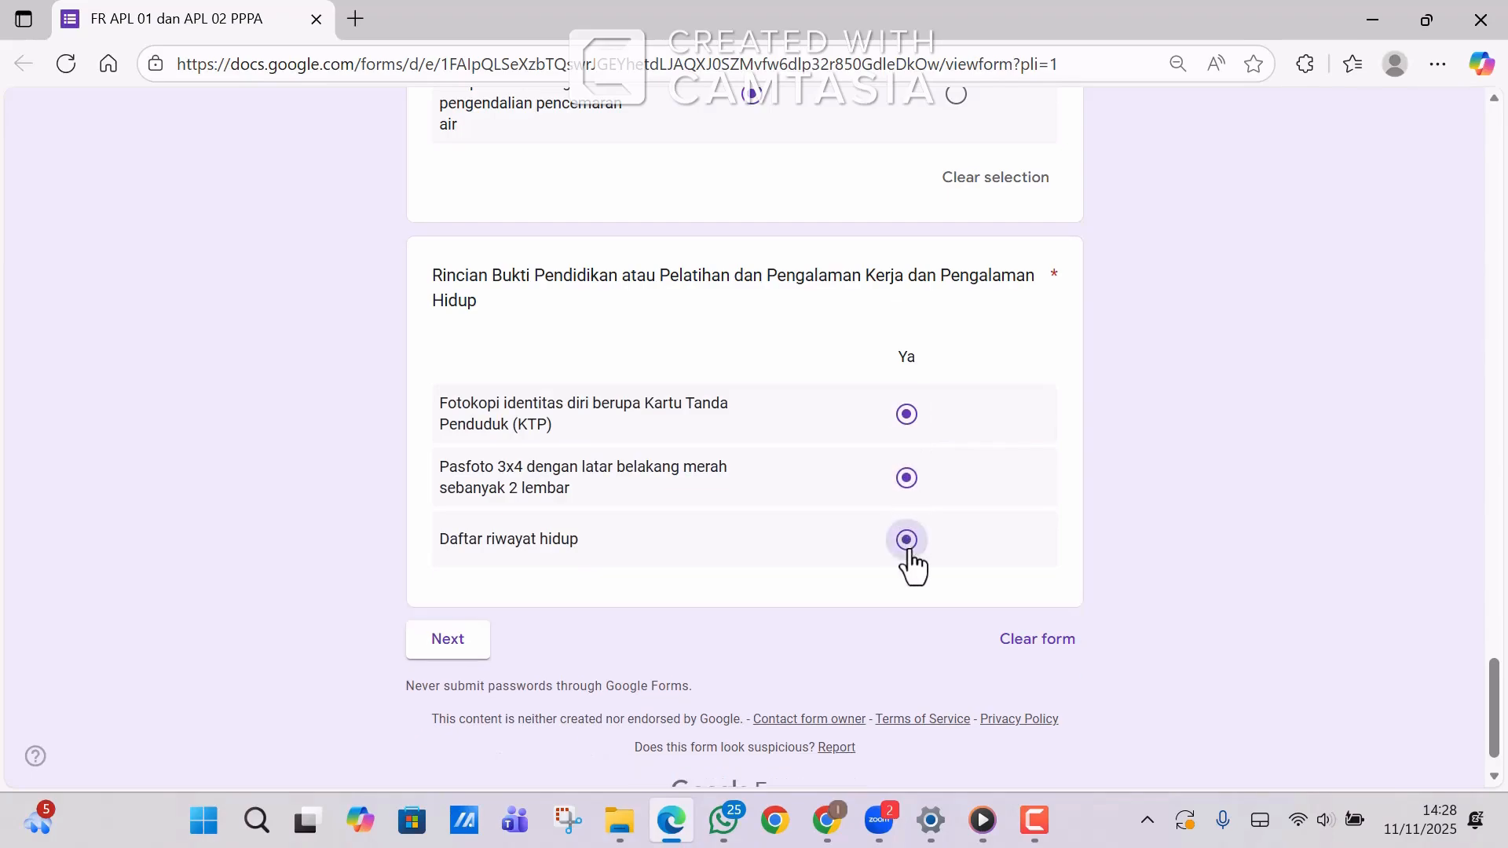
Advance to the APL.02 Asesmen Mandiri section.
scroll(1497, 719, up, 1)
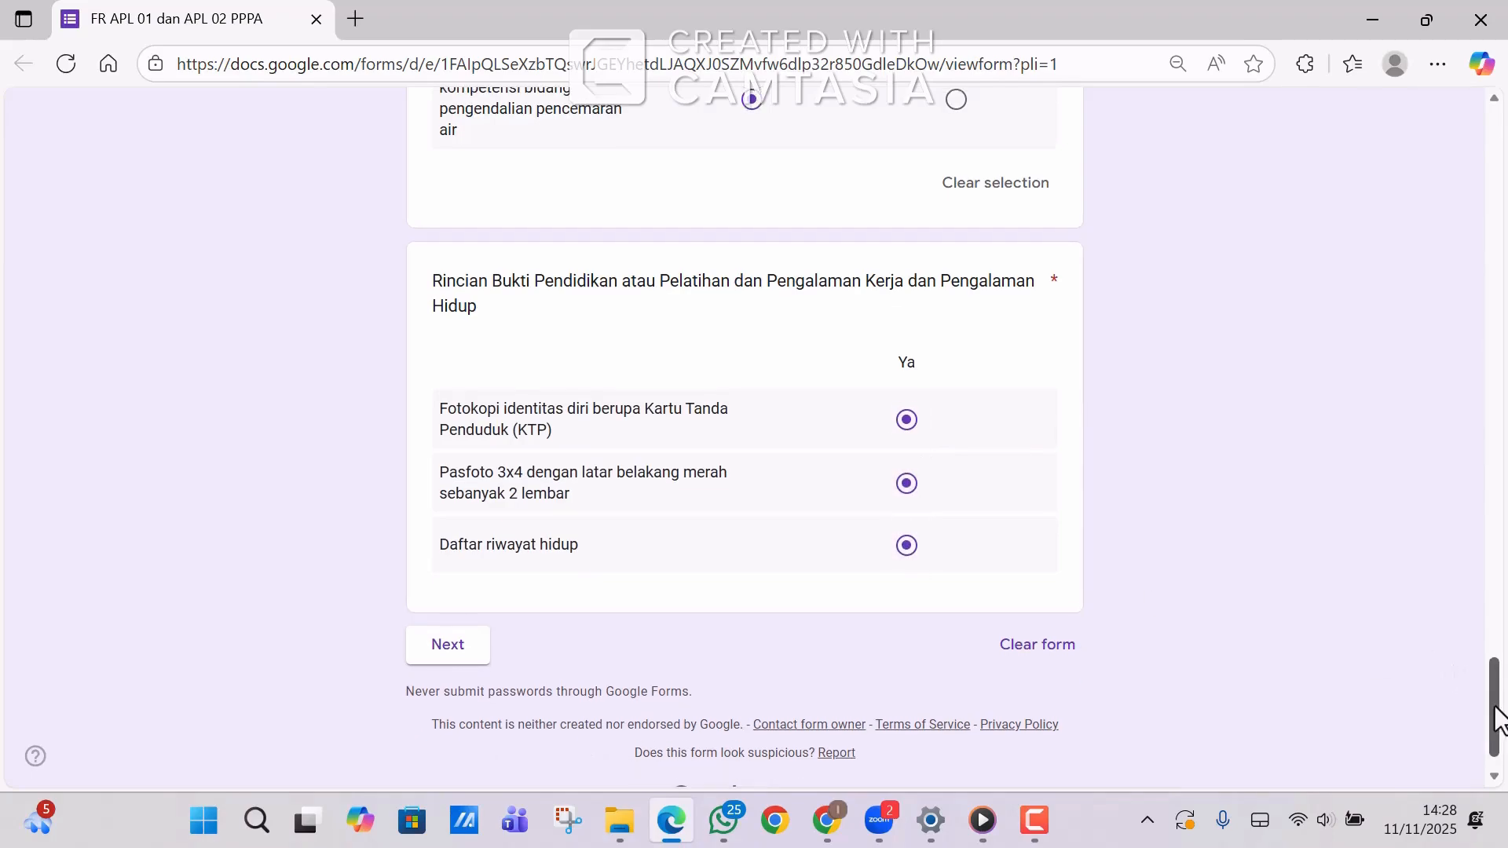
drag(1496, 719, 1497, 732)
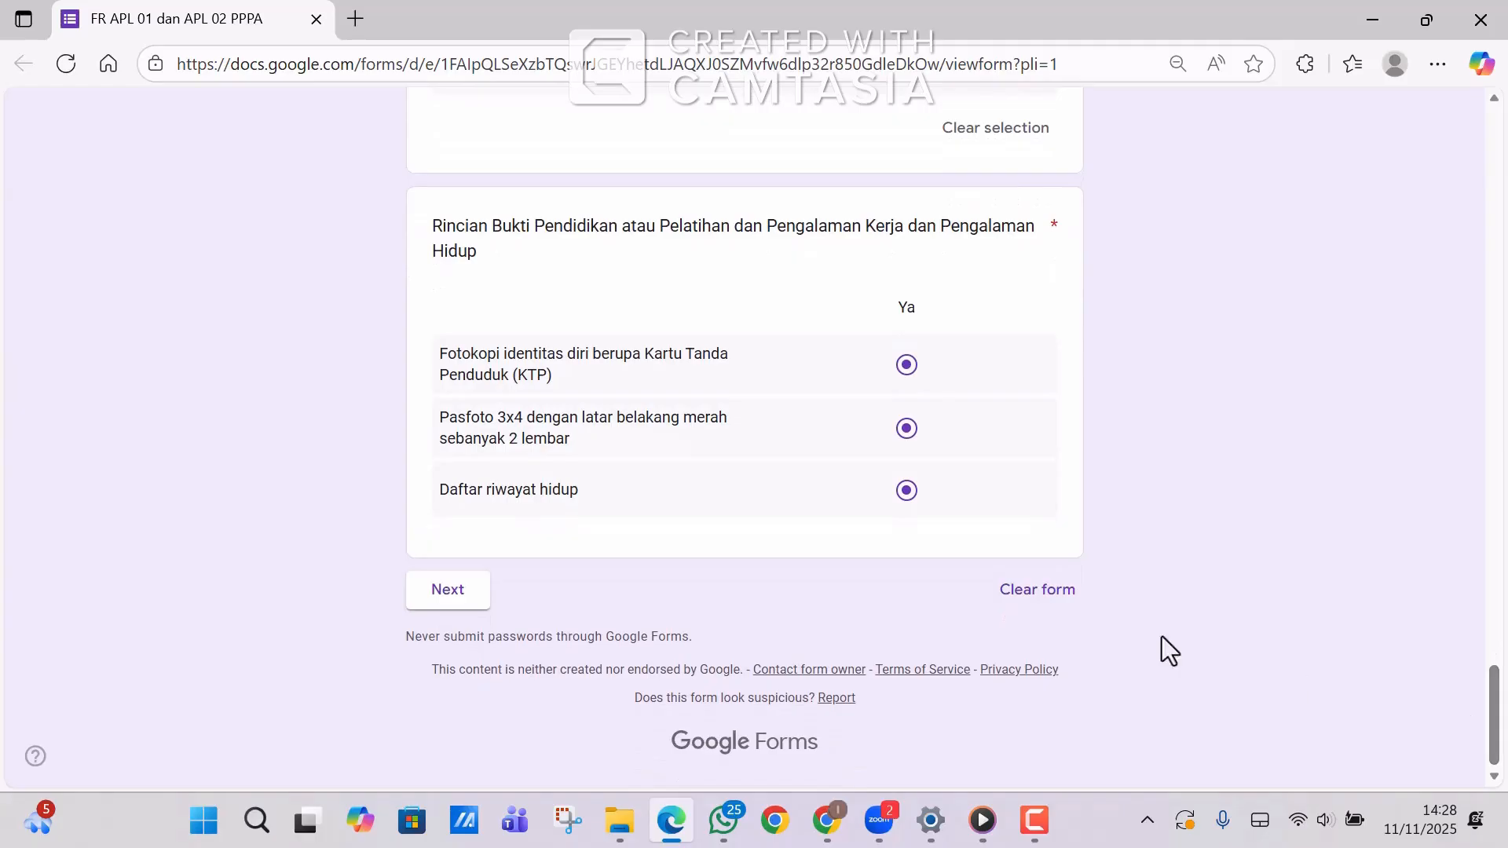
click(450, 591)
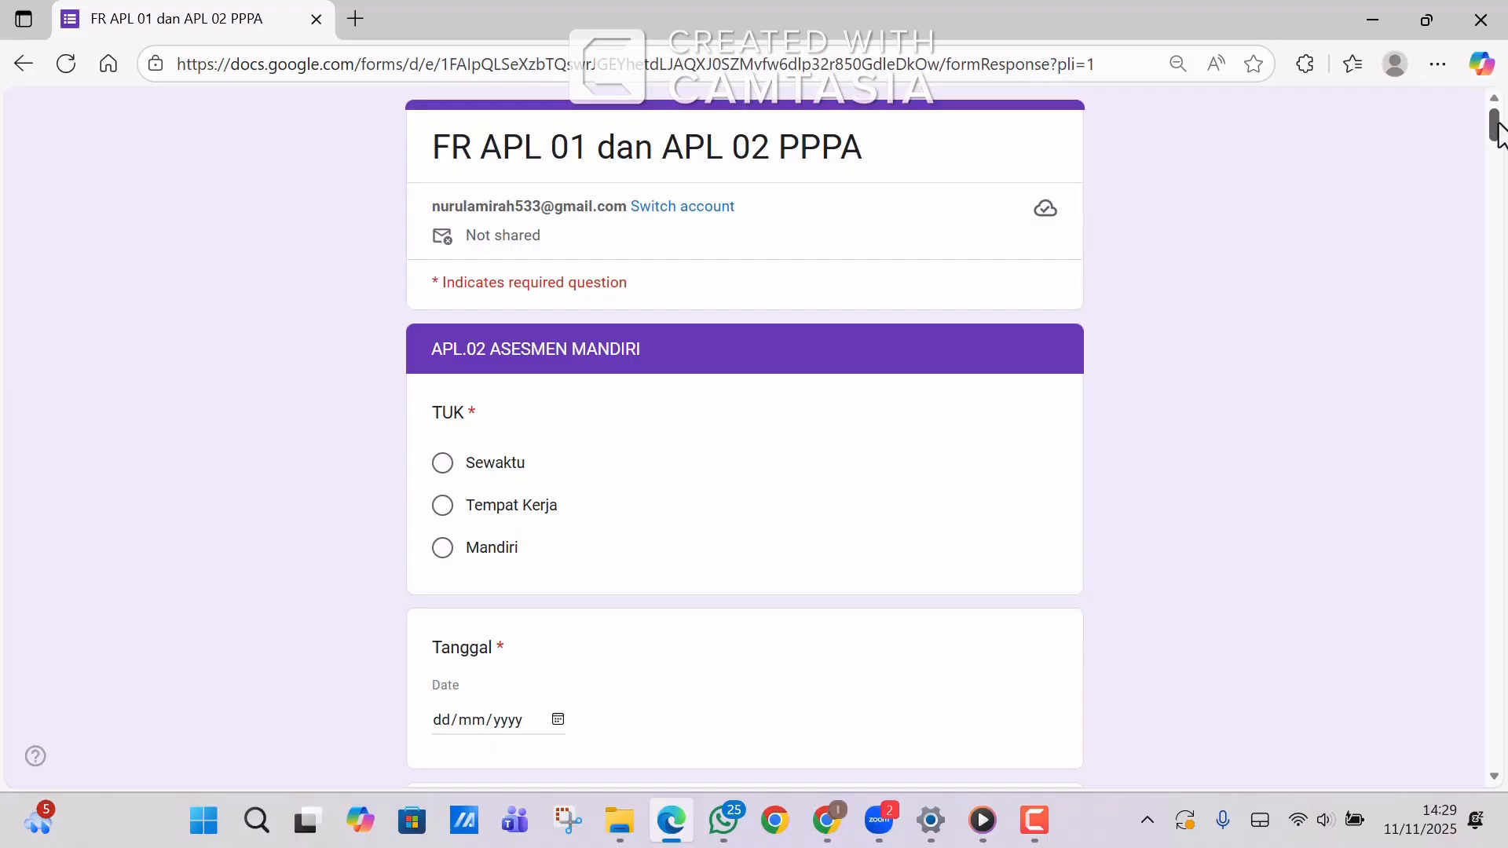
Answer TUK with Sewaktu.
drag(1498, 134, 1498, 142)
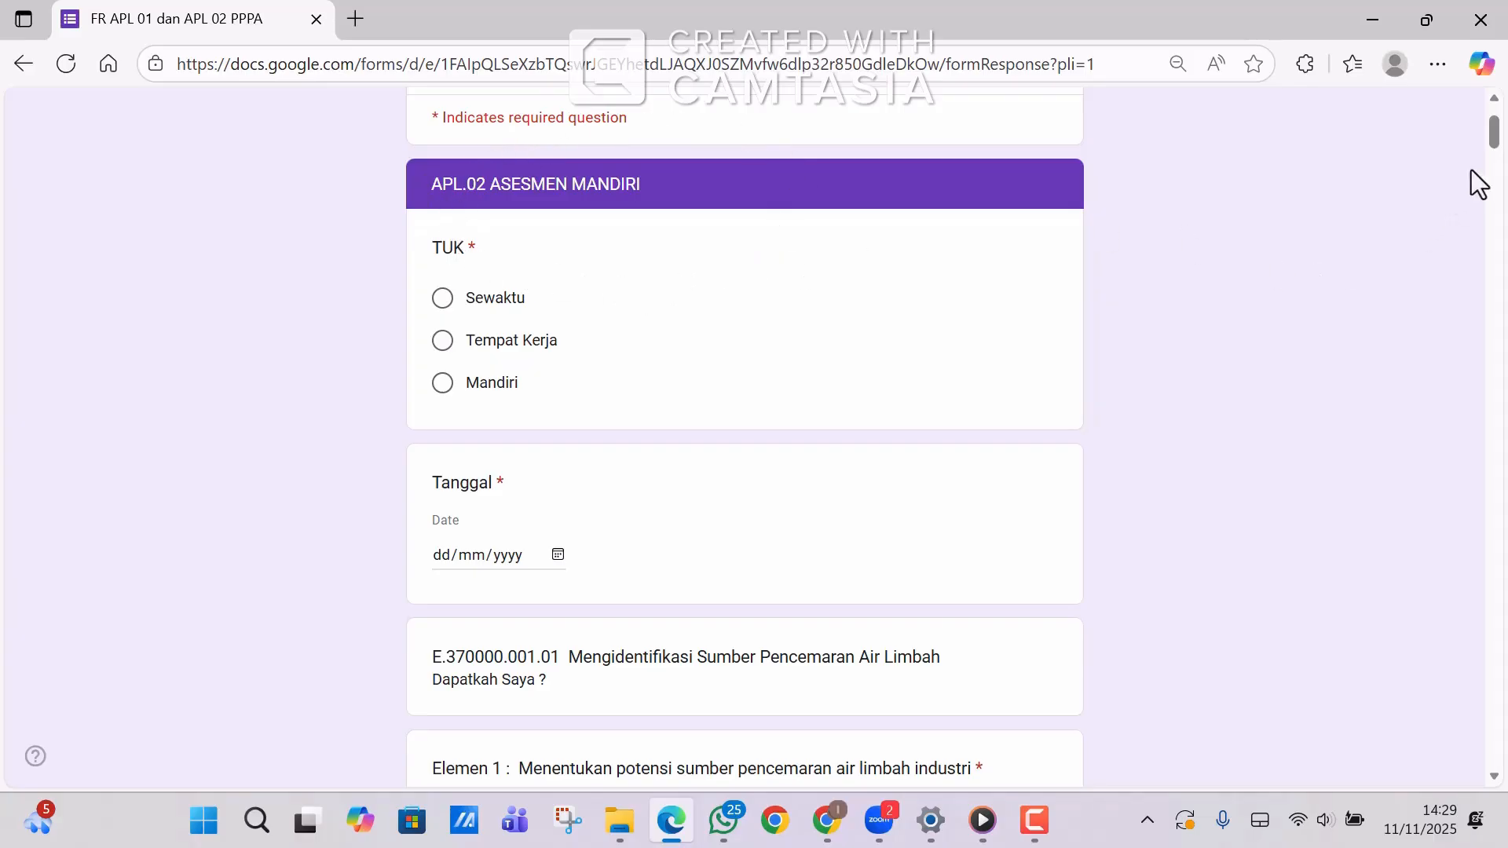
mouse_move(1492, 140)
mouse_down()
mouse_move(1490, 160)
mouse_move(1487, 134)
mouse_up()
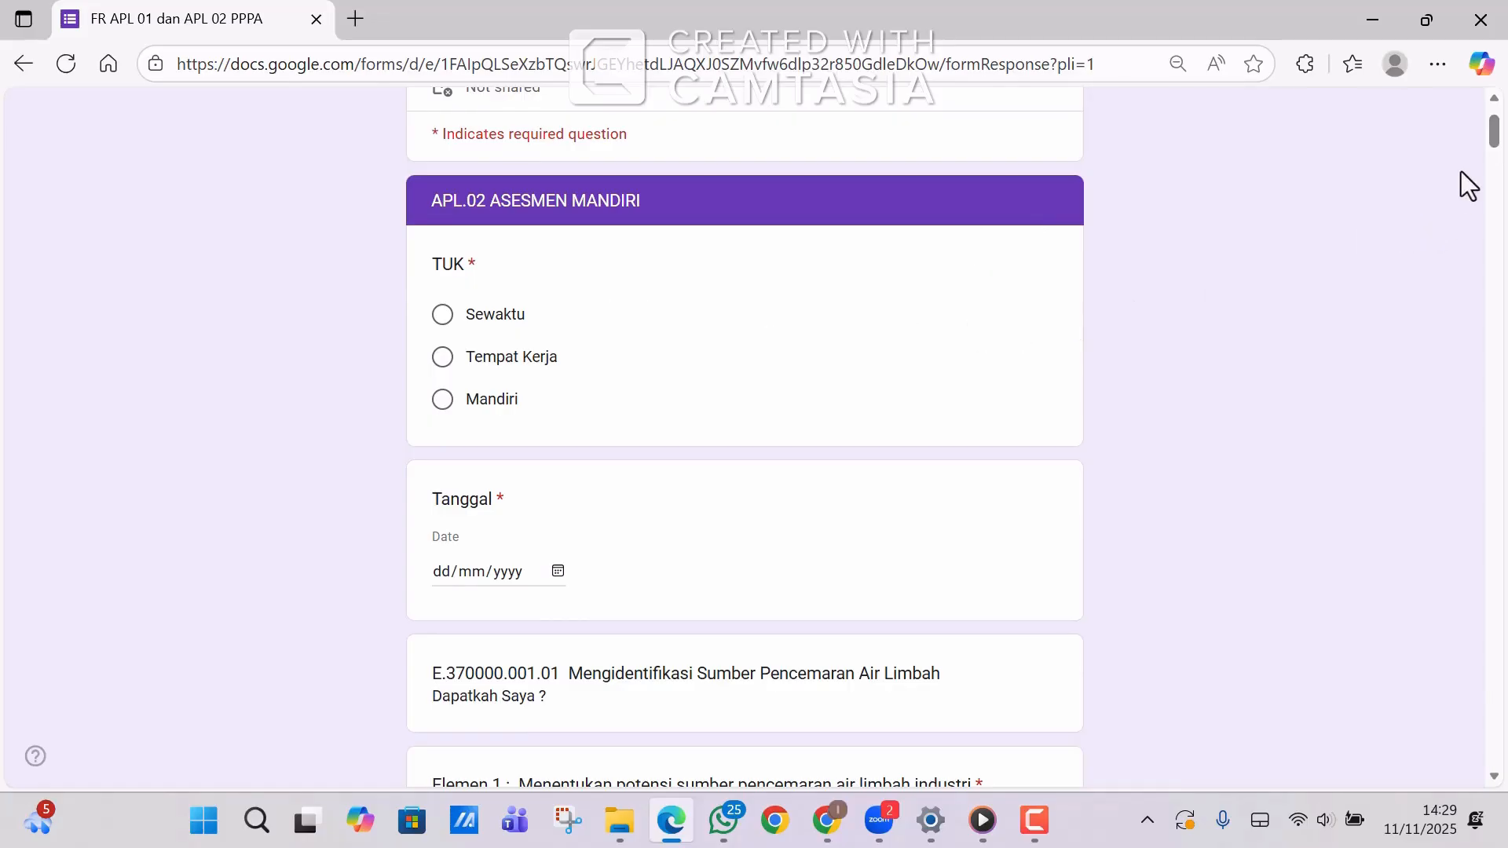
mouse_move(1495, 128)
mouse_down()
mouse_move(1496, 153)
mouse_move(1497, 119)
mouse_up()
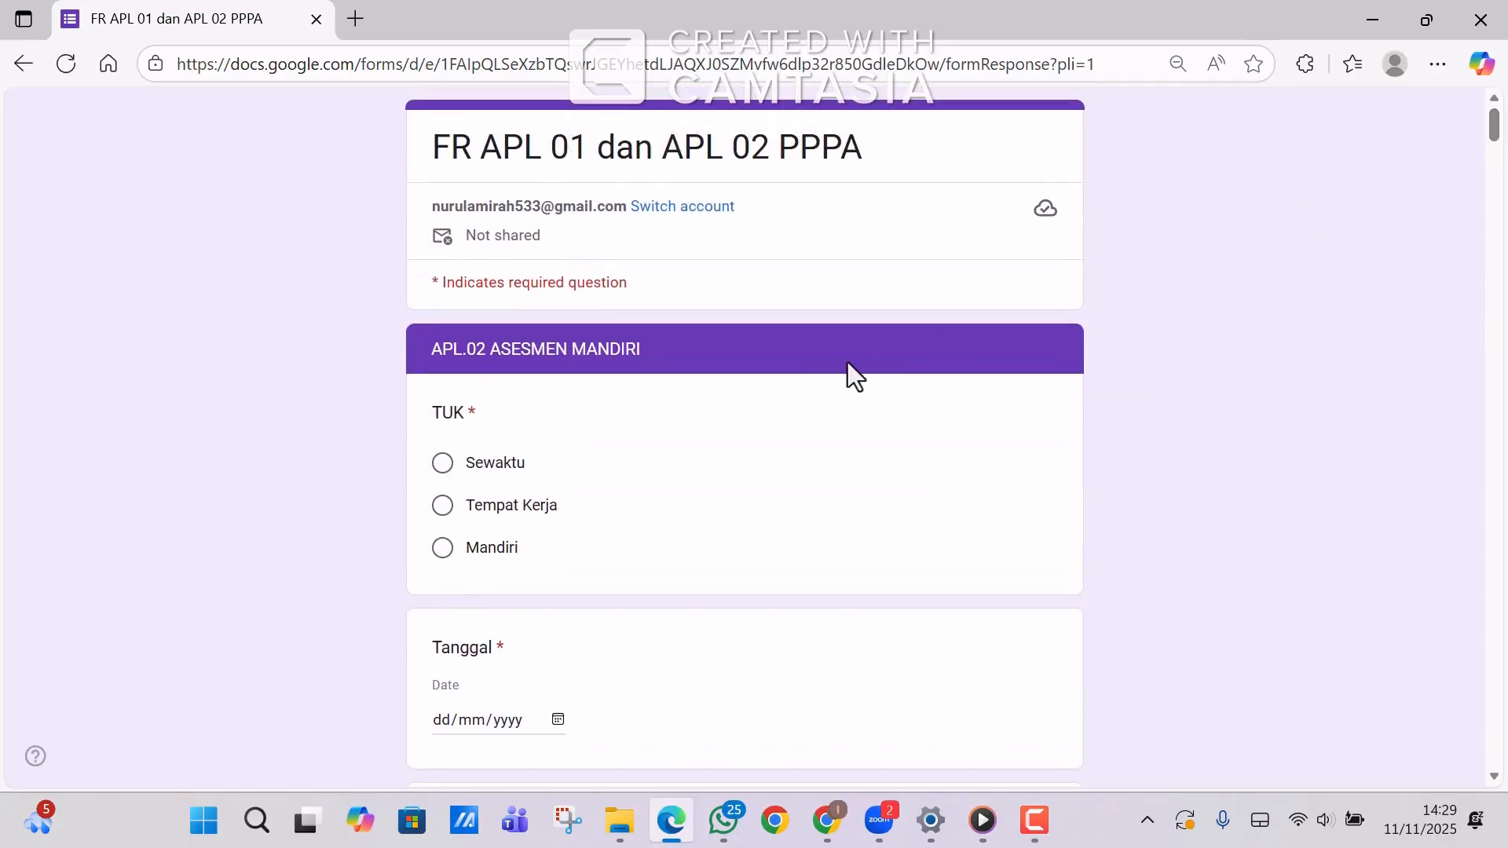
click(442, 463)
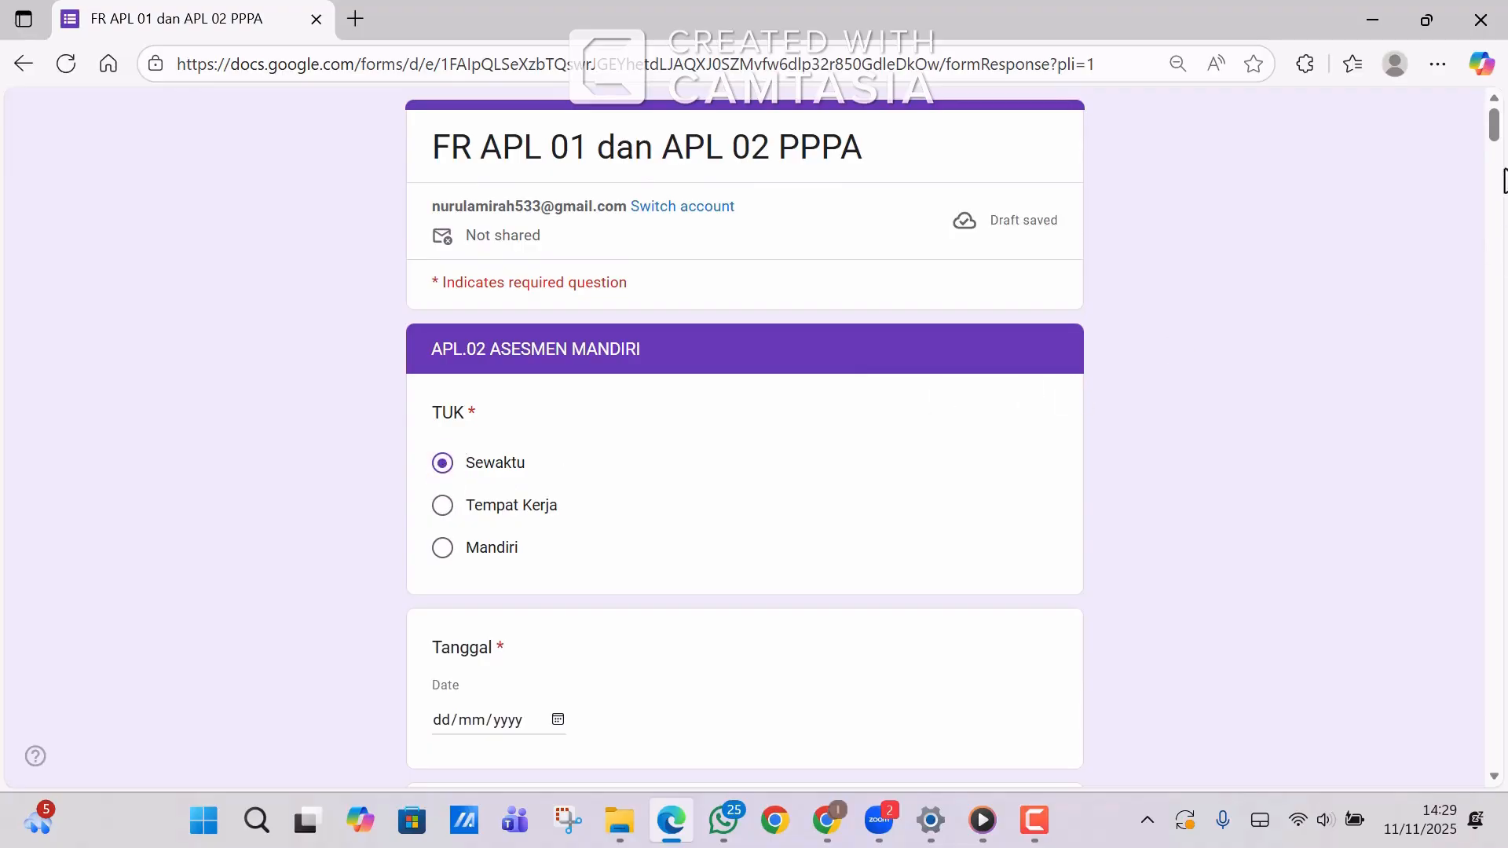
drag(1491, 124, 1495, 132)
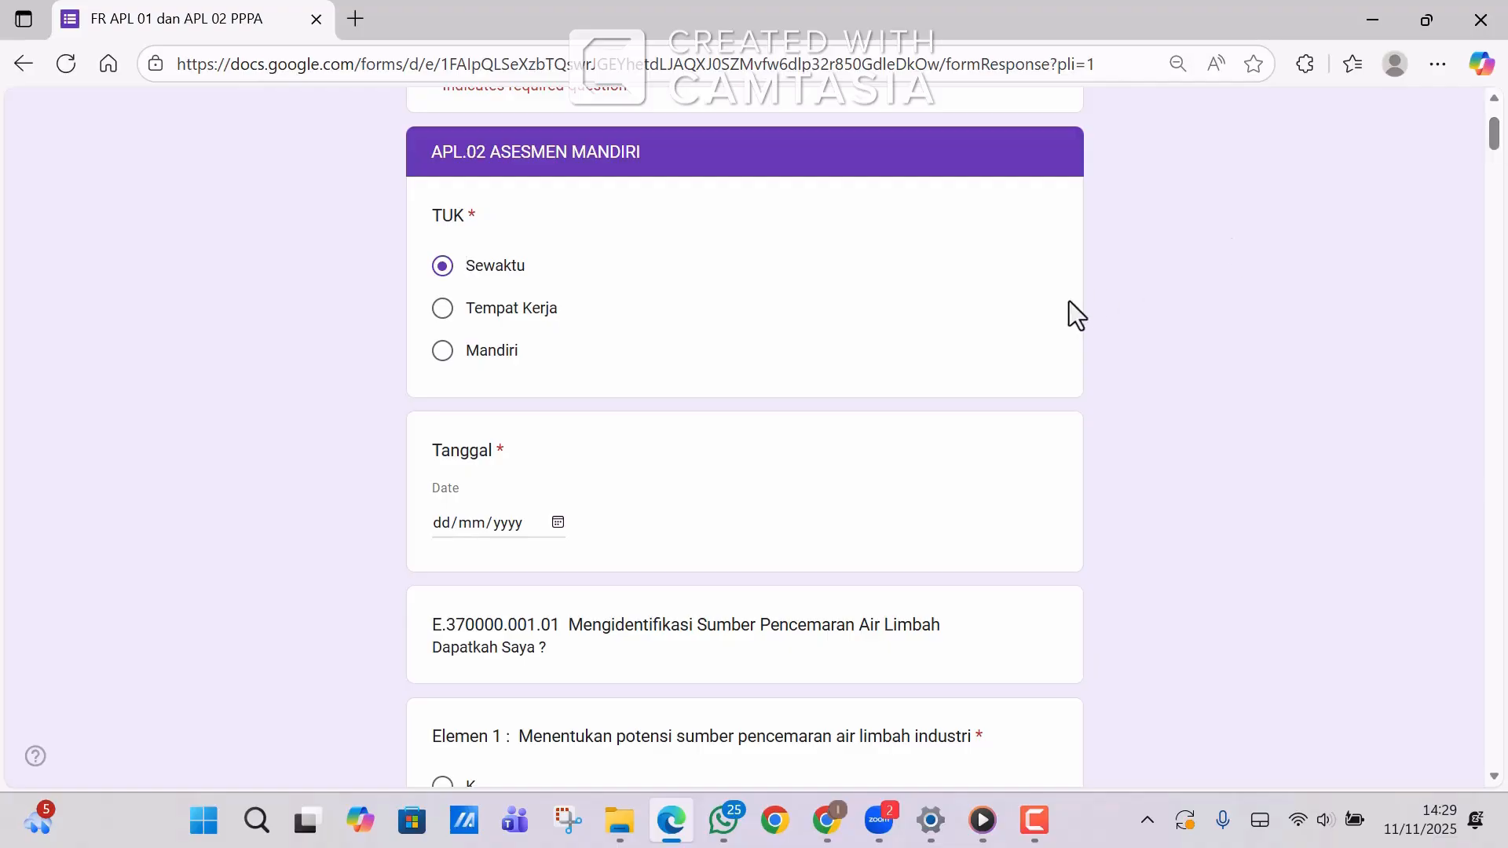
Set the Tanggal date to 11 November 2025.
click(558, 523)
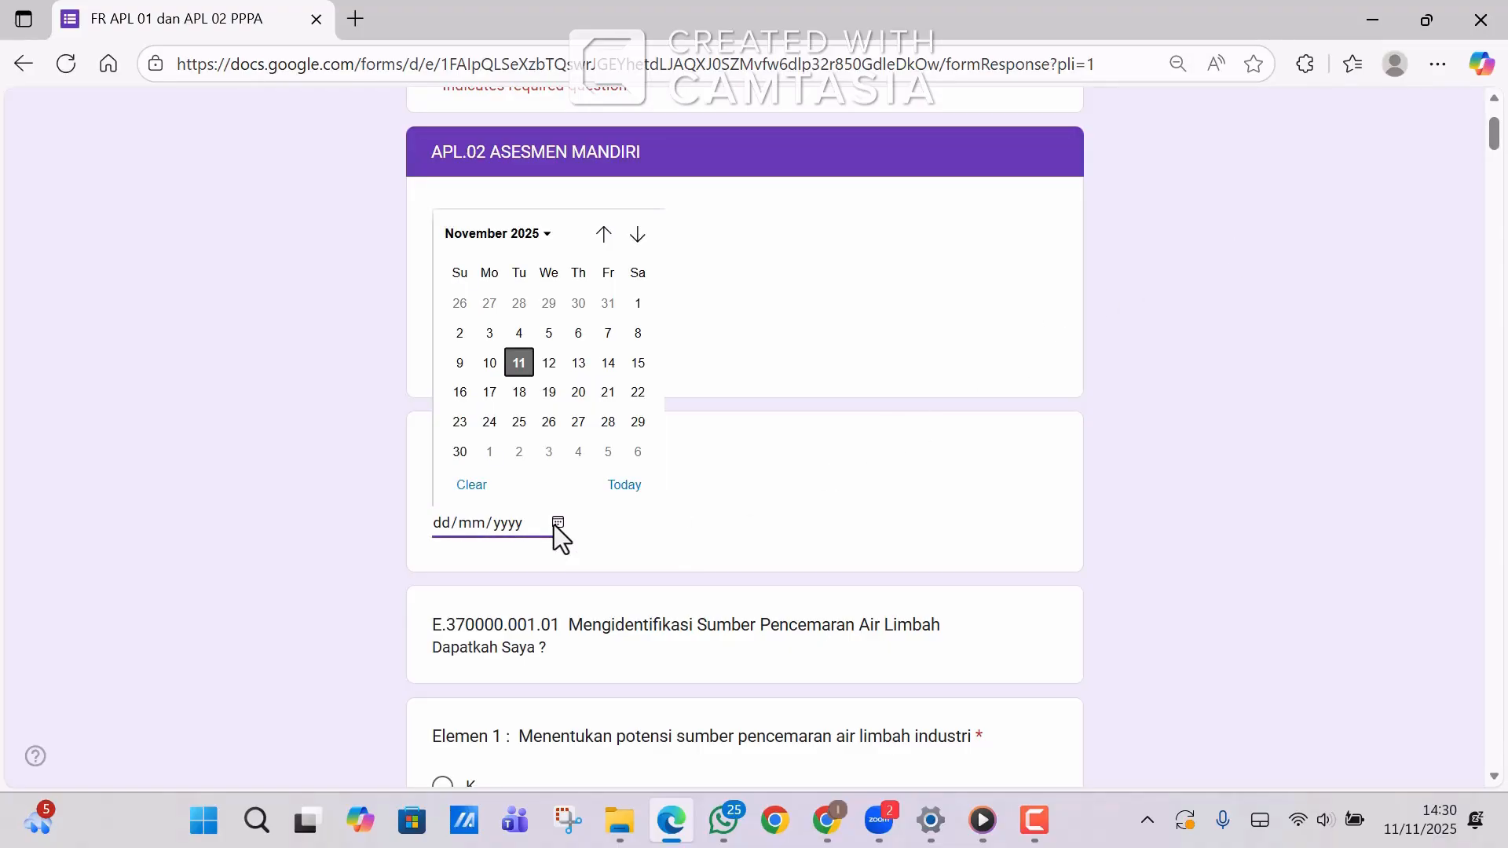
click(518, 363)
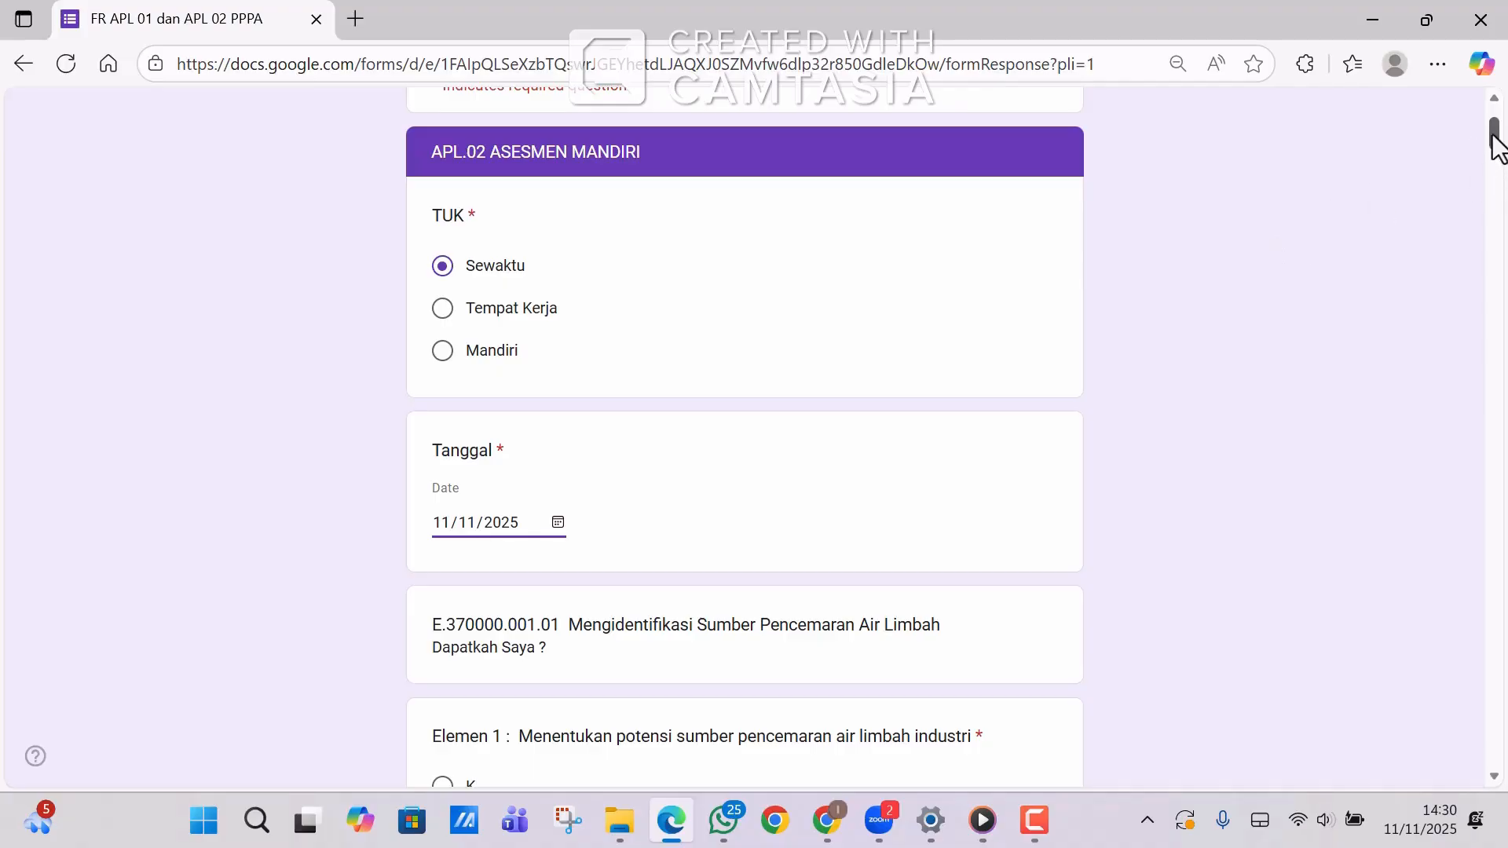
drag(1494, 146, 1493, 168)
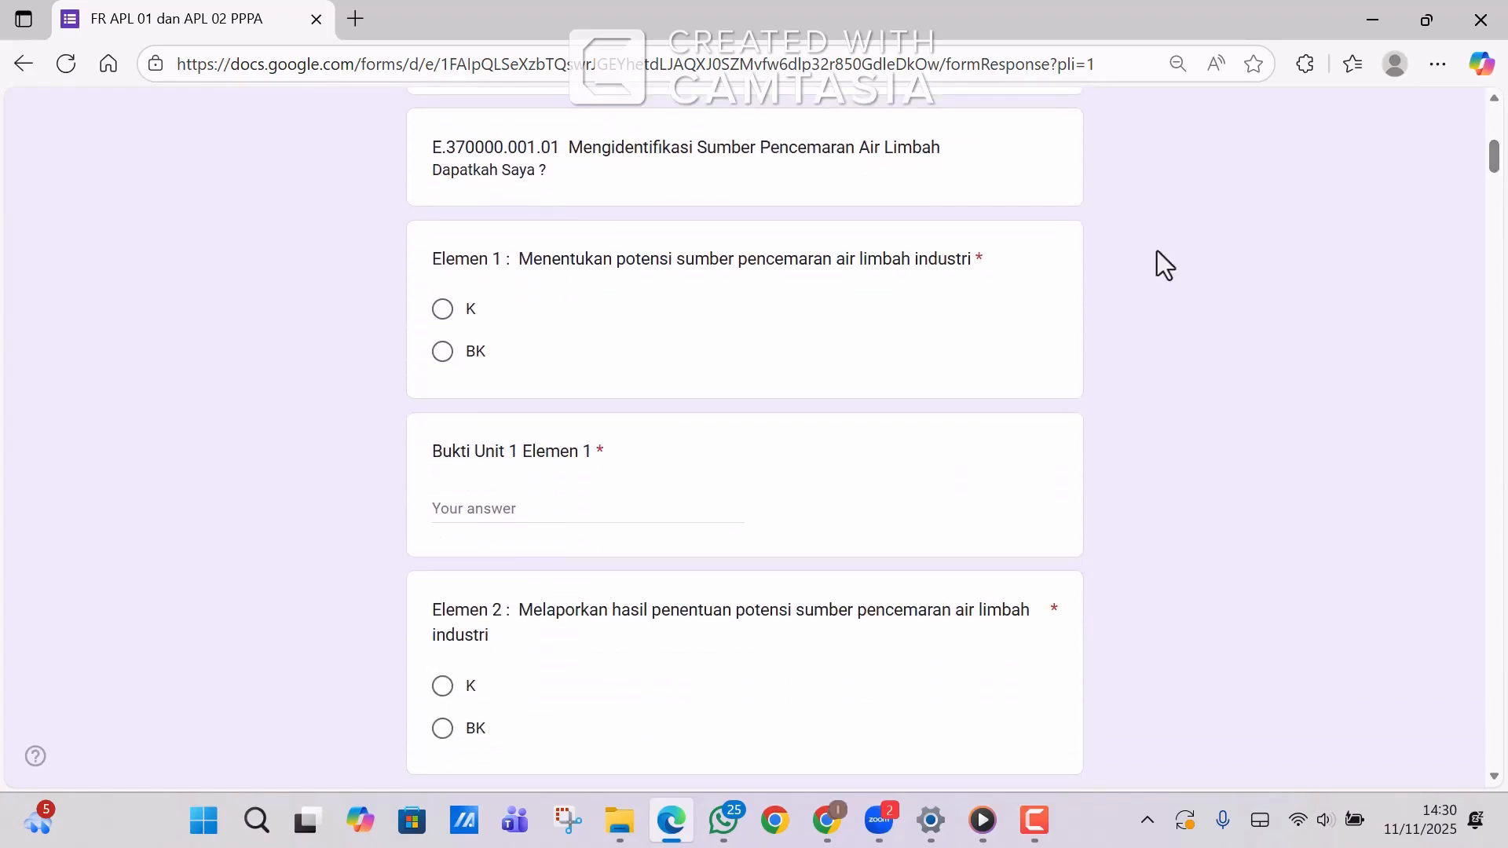
Mark Unit 1 Elemen 1 and 2 as K with evidence 'Sertifikat Kompetensi, Jobdesk , Laporan Kerja'.
click(443, 310)
text(Se)
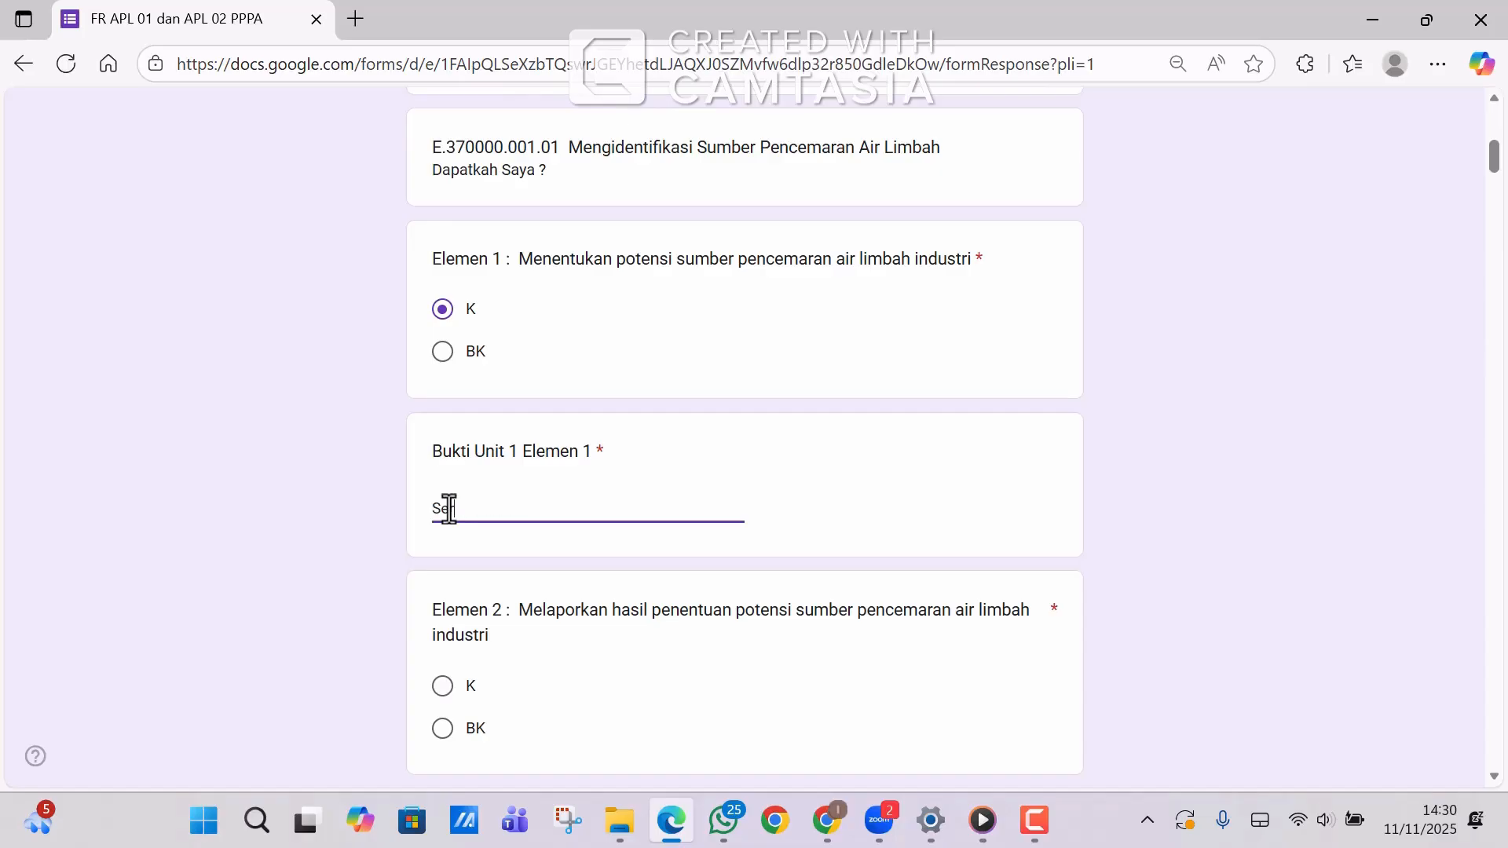
text(rtifikat Kompeten)
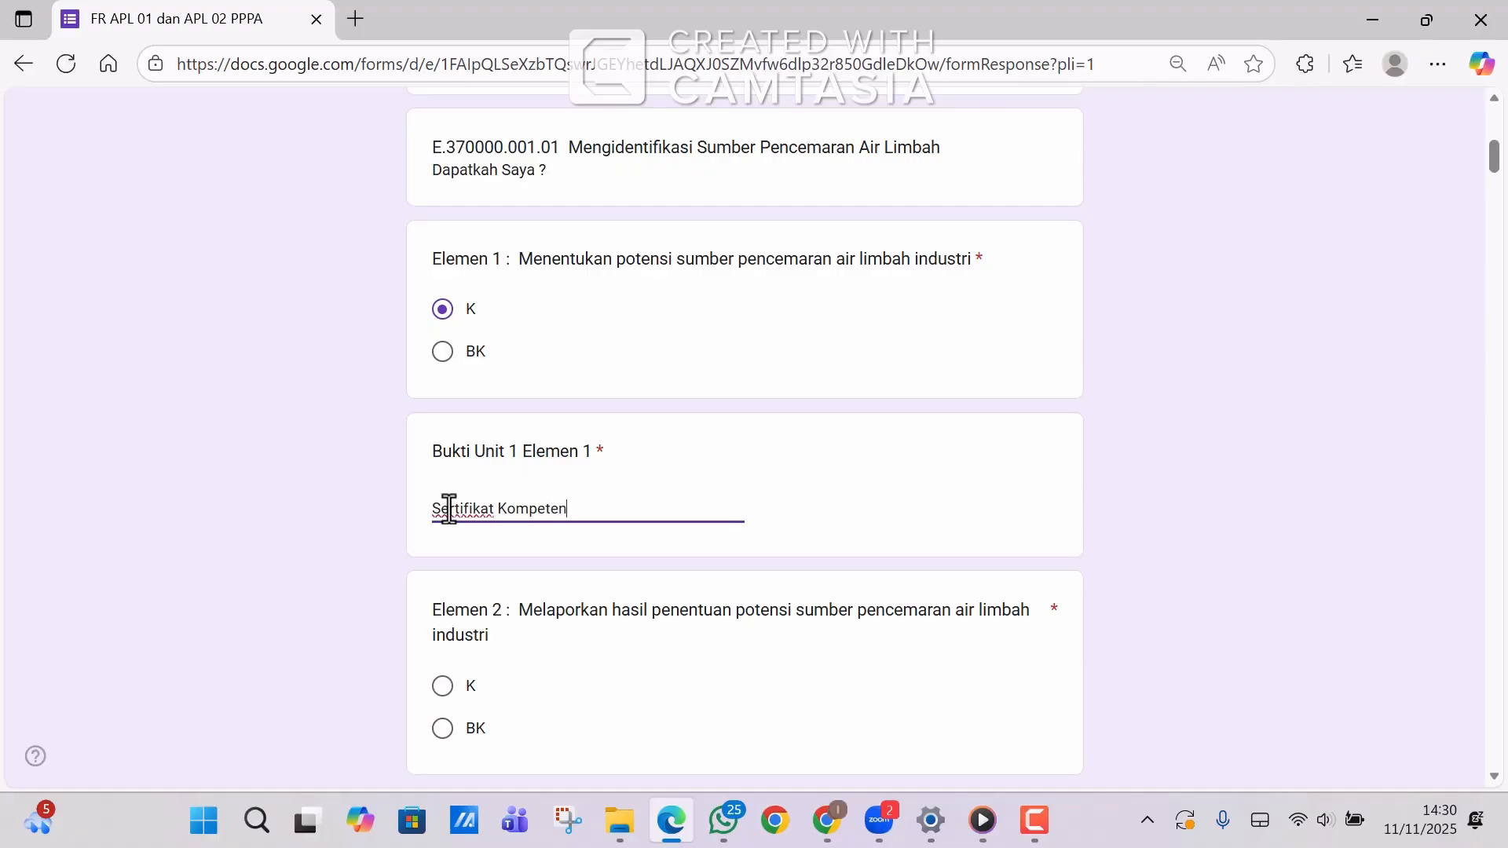
text(si, Jobdesk )
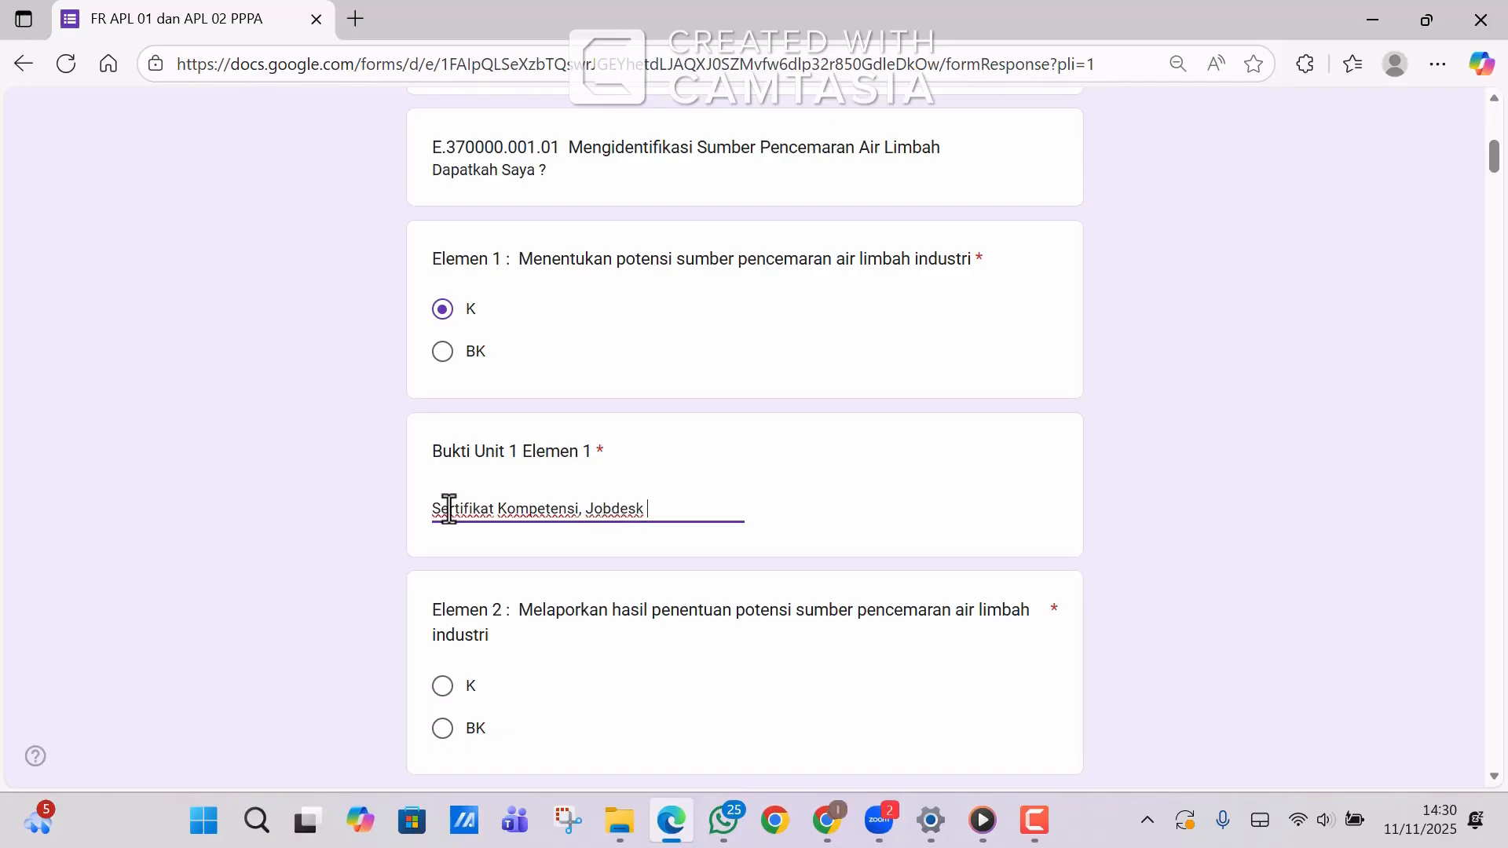
text(, Laporan Kerja)
click(506, 508)
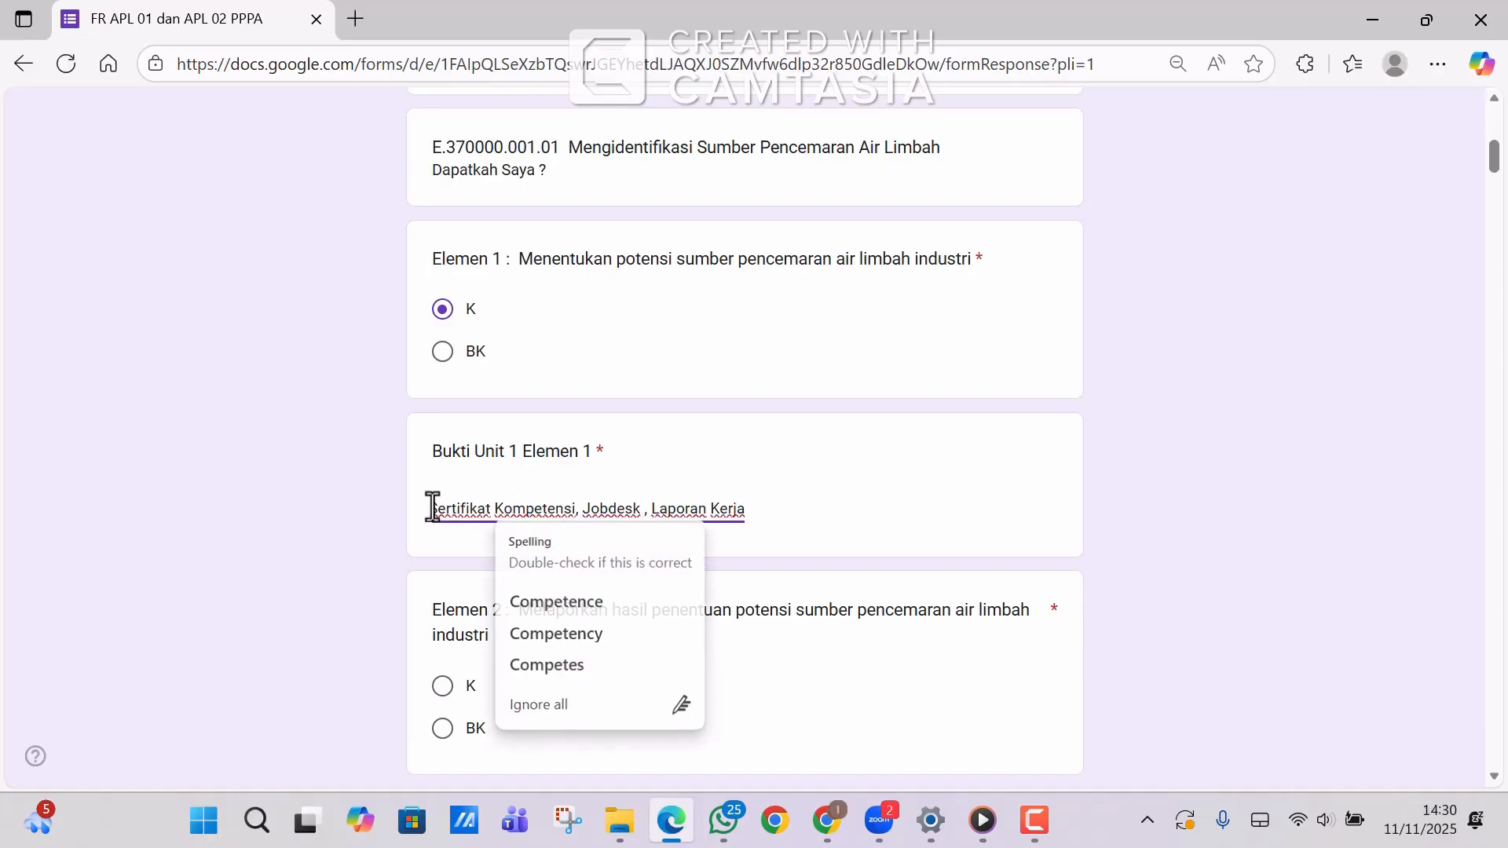
drag(433, 509, 780, 507)
key(ctrl+c)
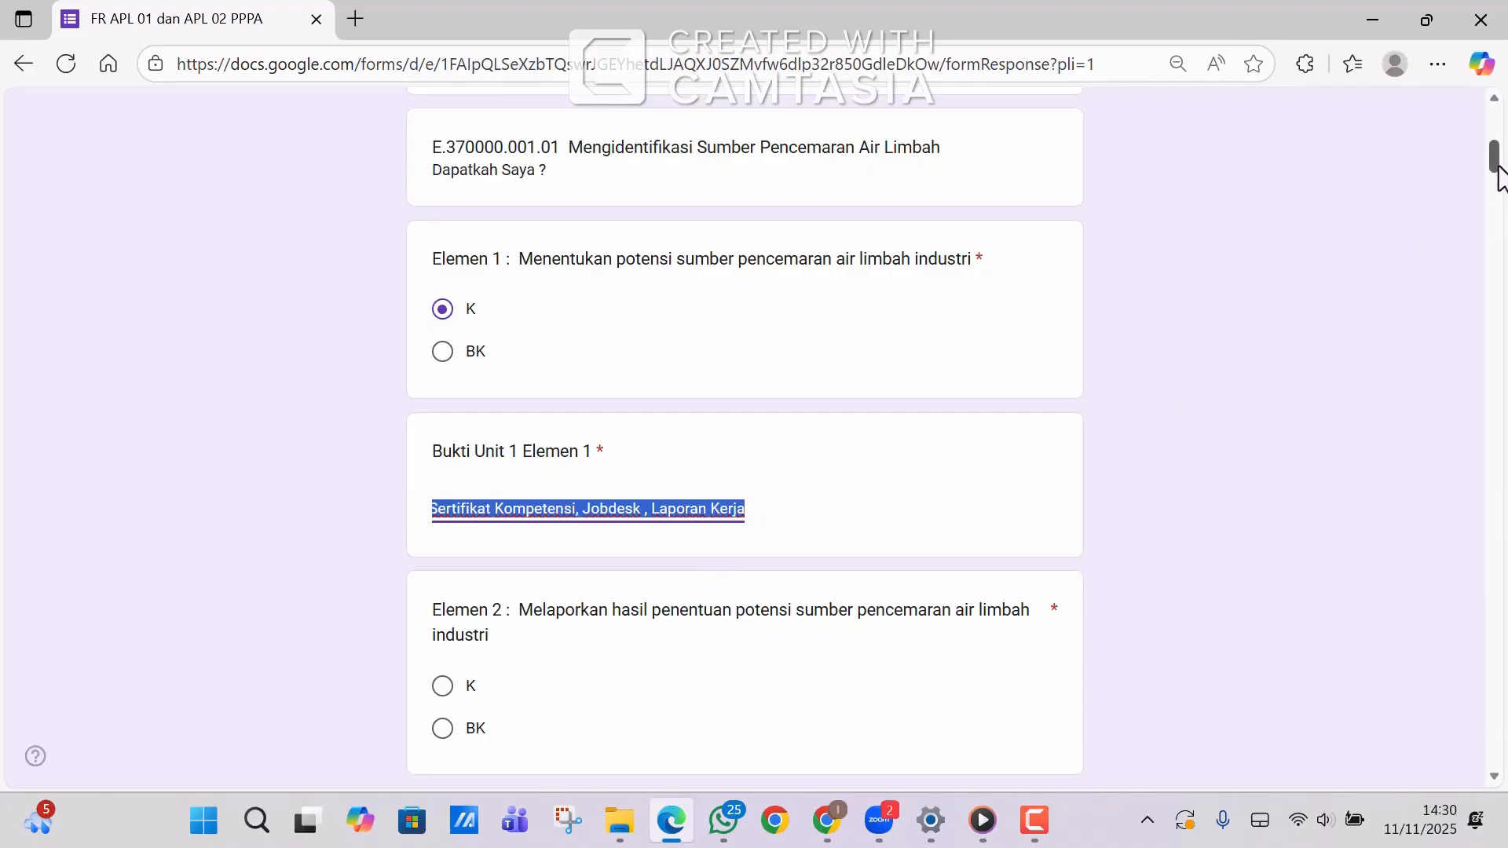
drag(1498, 165, 1498, 179)
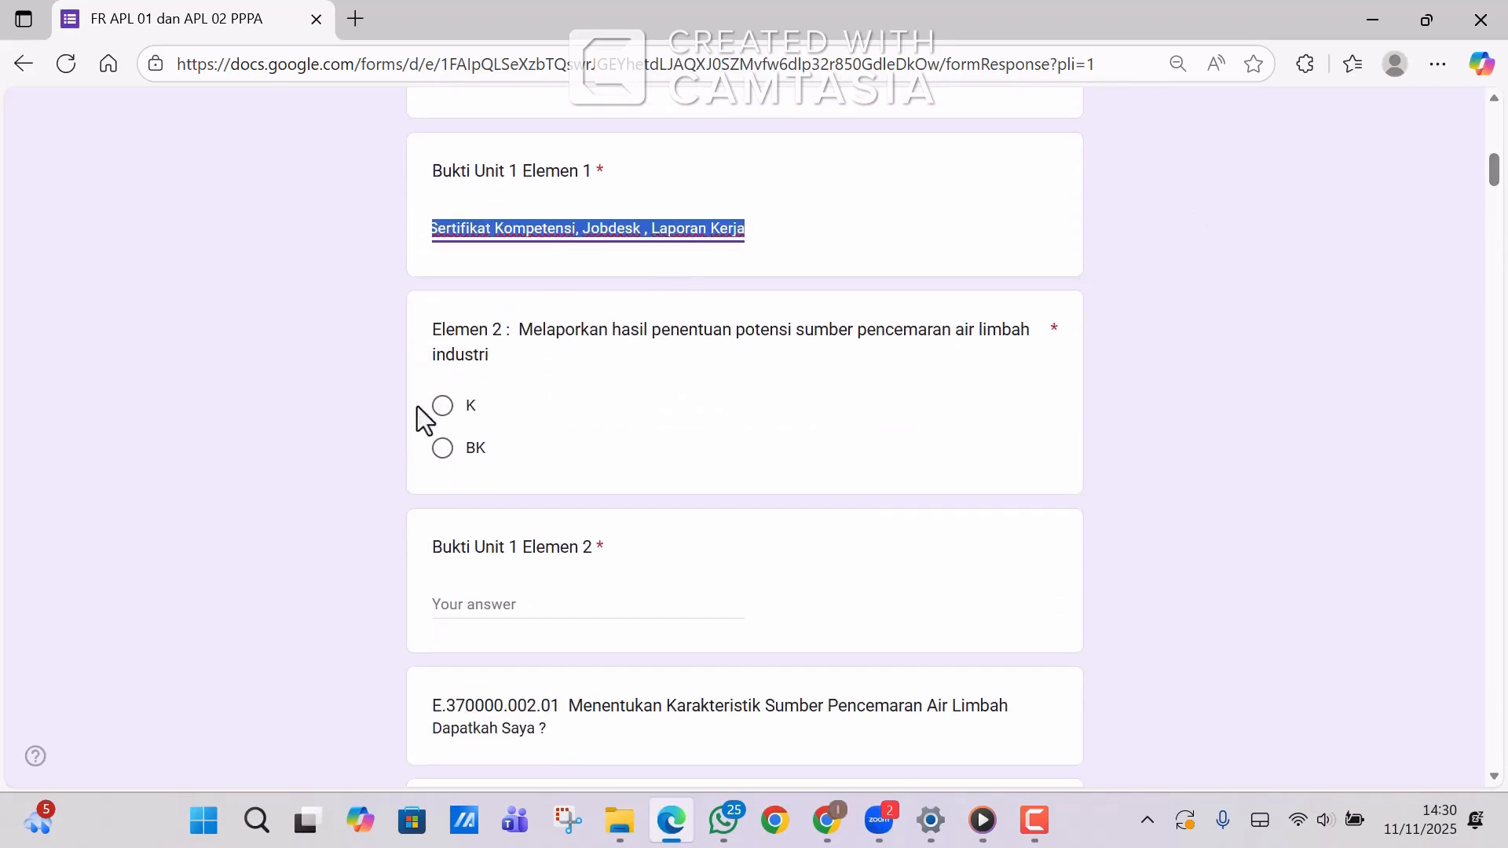
click(444, 415)
click(445, 601)
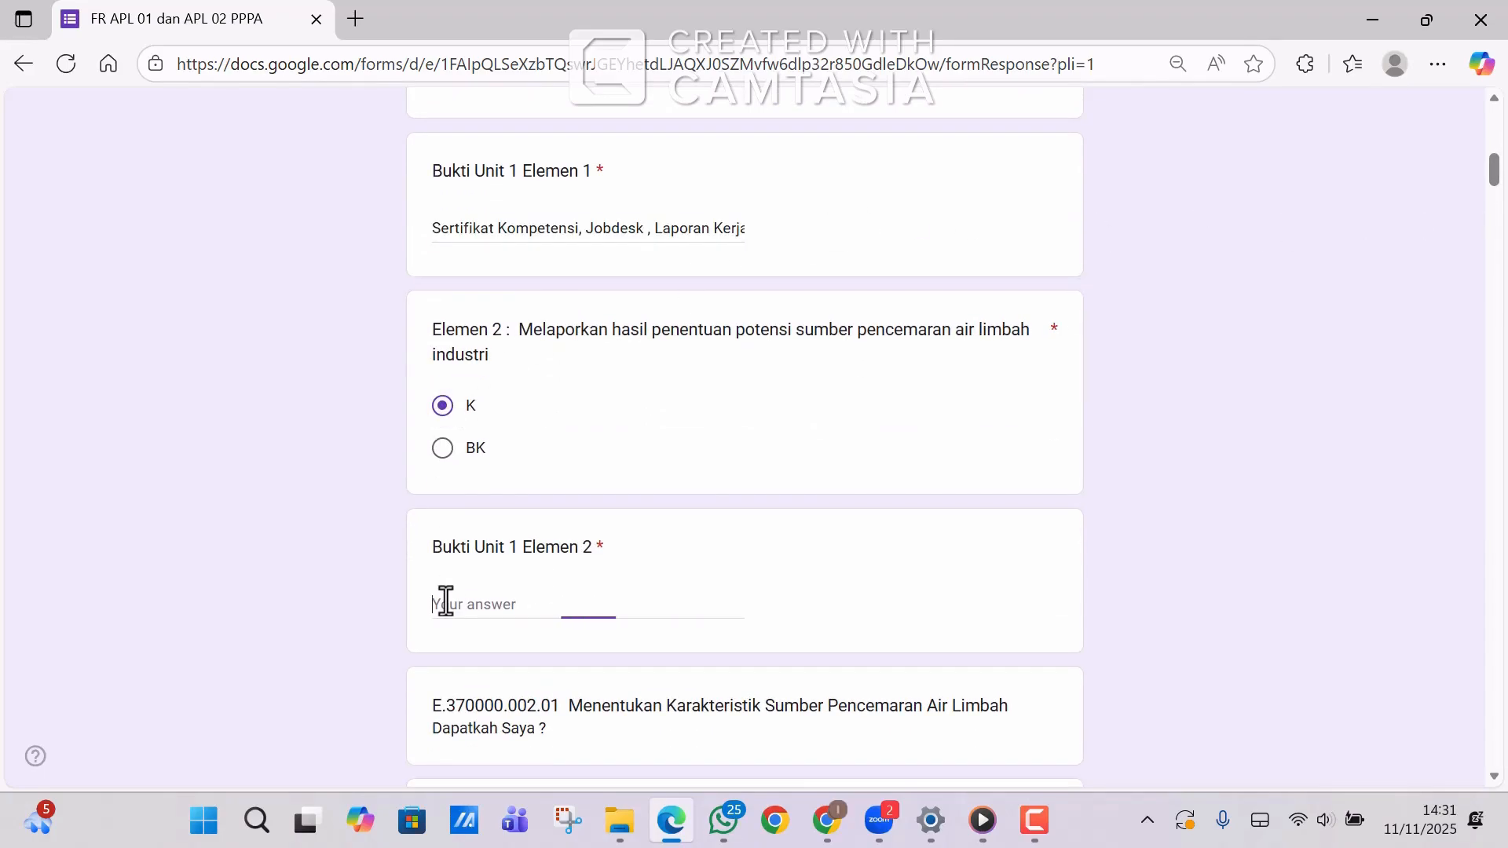
key(ctrl+v)
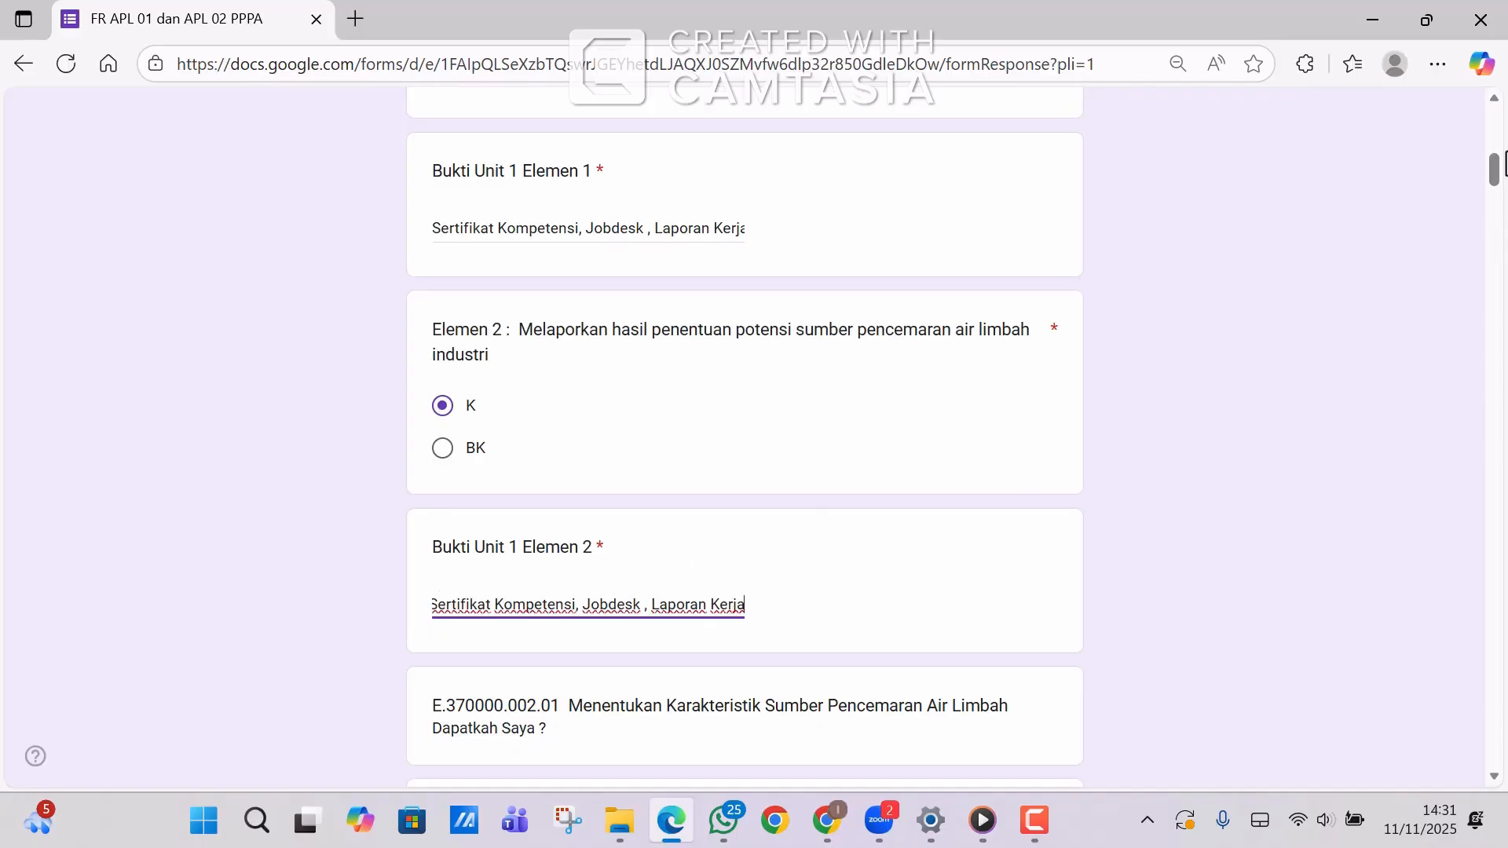
Mark Unit 2 Elemen 1 and 2 as K, pasting the same evidence text into both.
drag(1493, 167, 1495, 183)
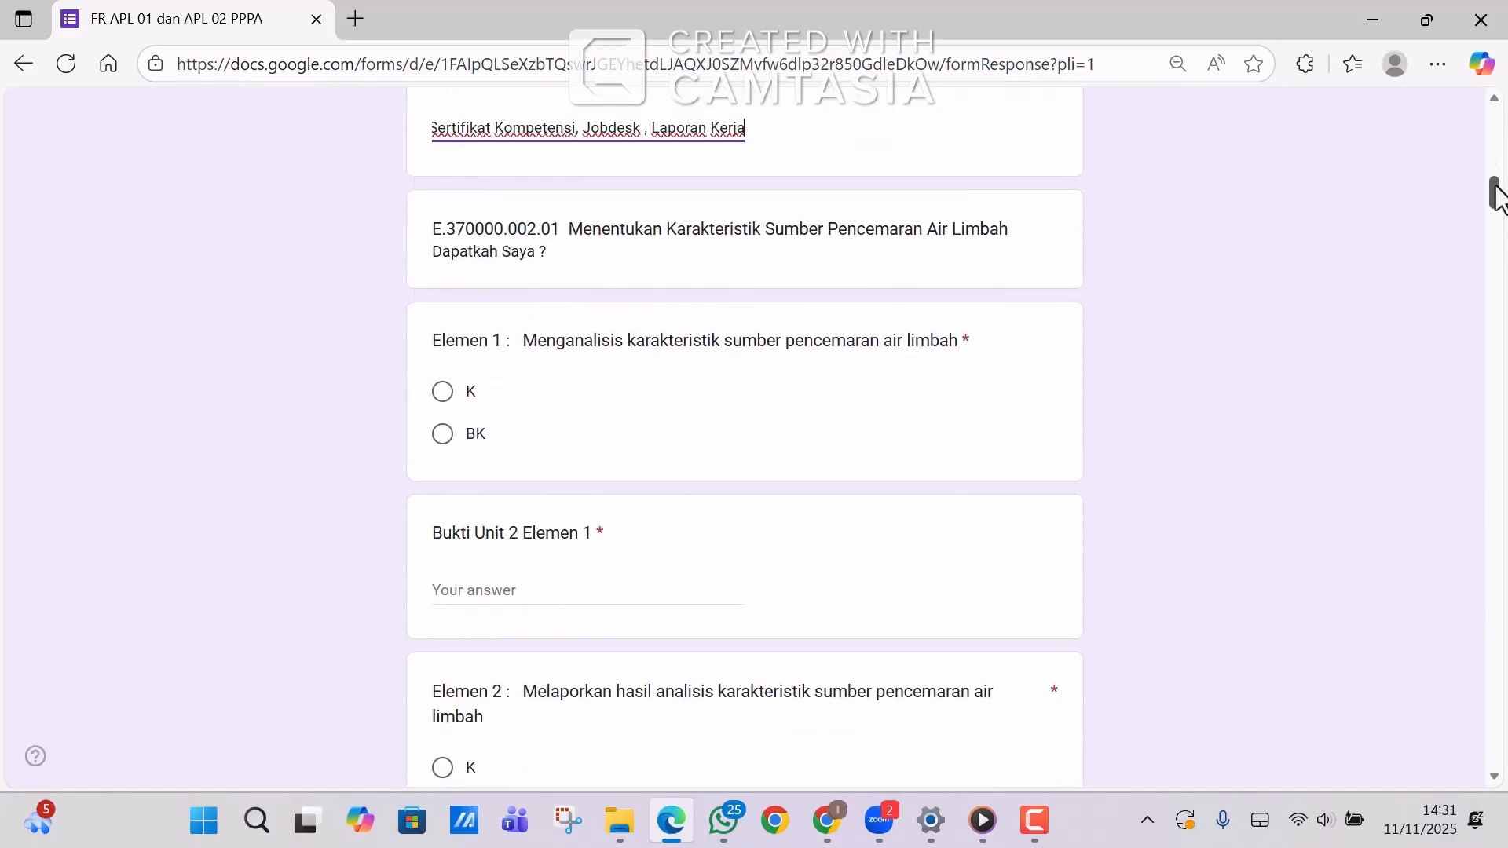
click(442, 392)
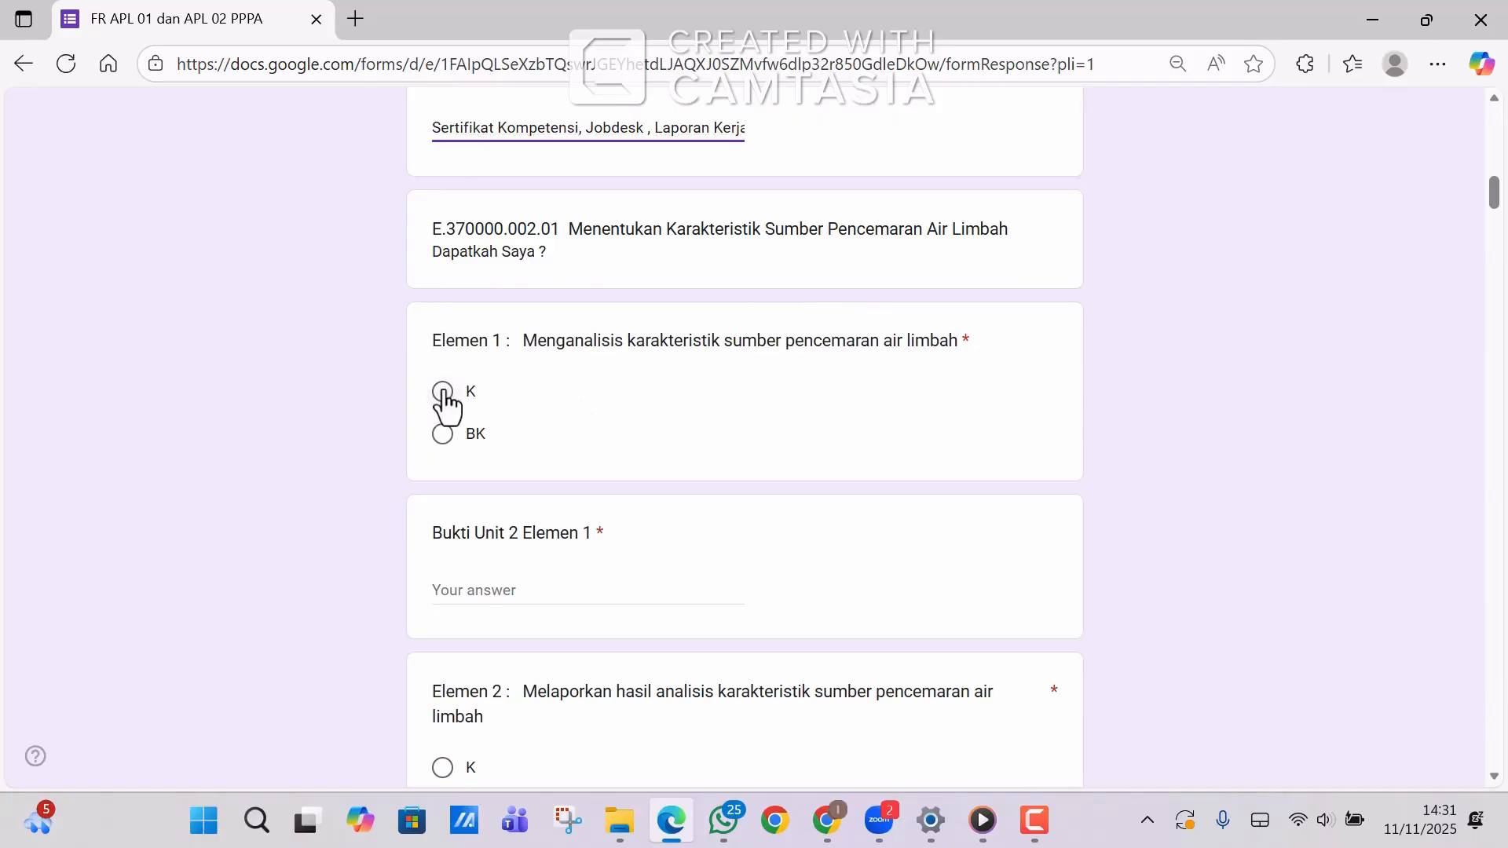
click(449, 593)
key(ctrl+v)
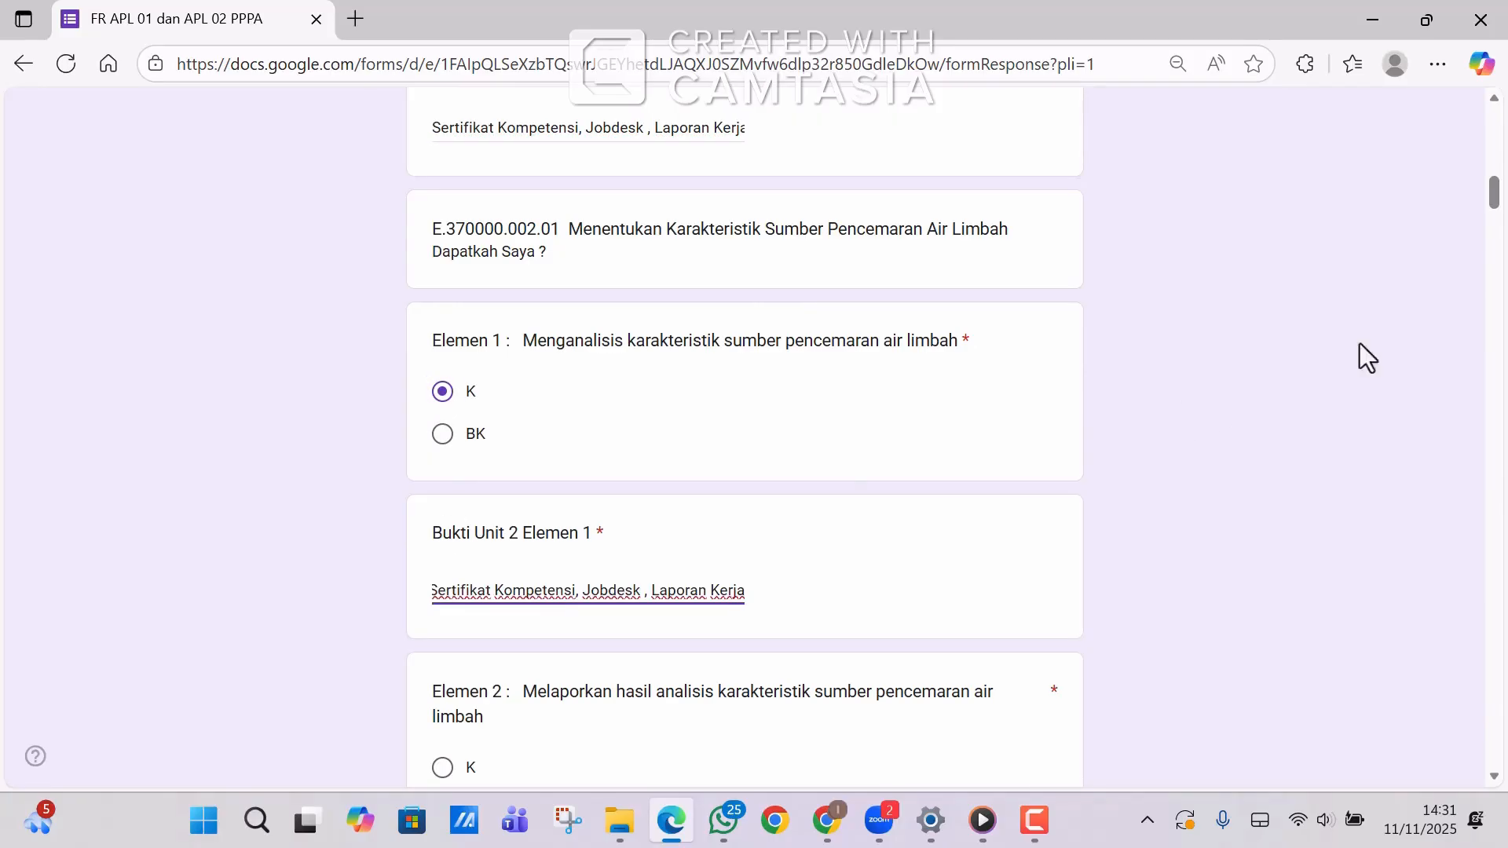
drag(1492, 195, 1495, 216)
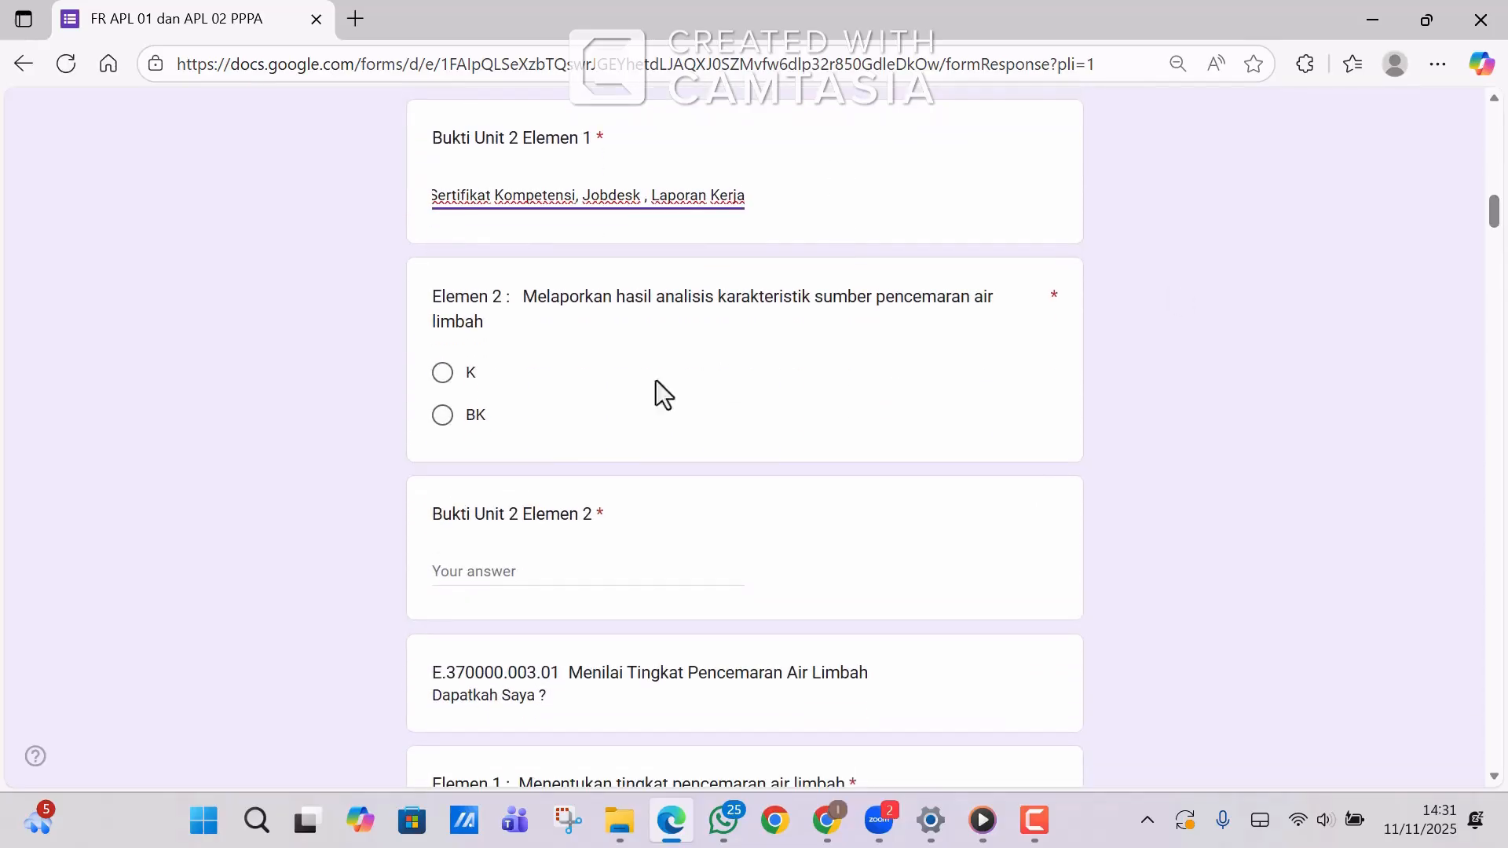
click(442, 373)
click(446, 572)
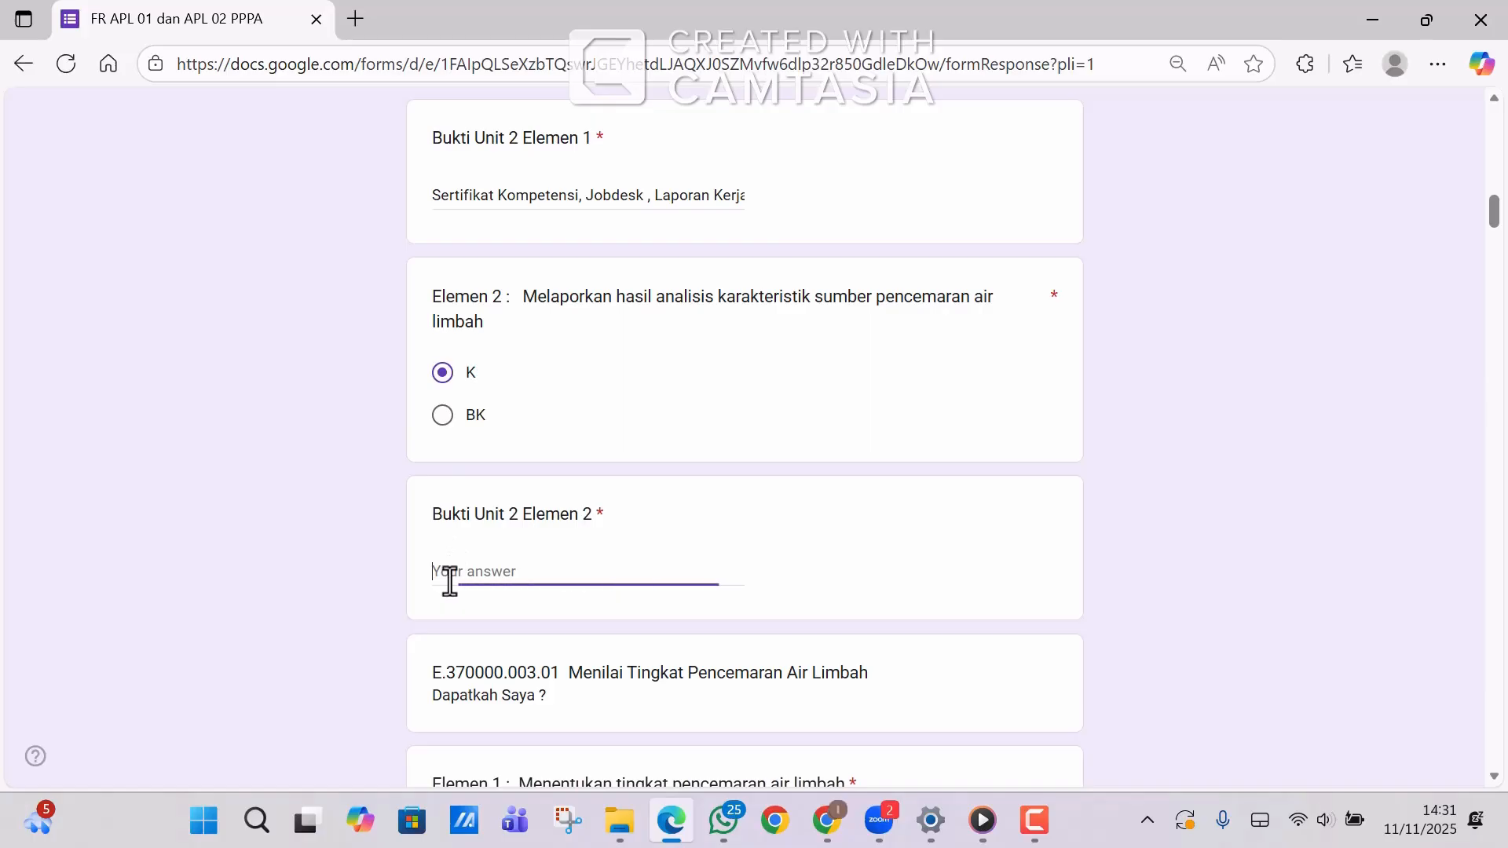
key(ctrl+v)
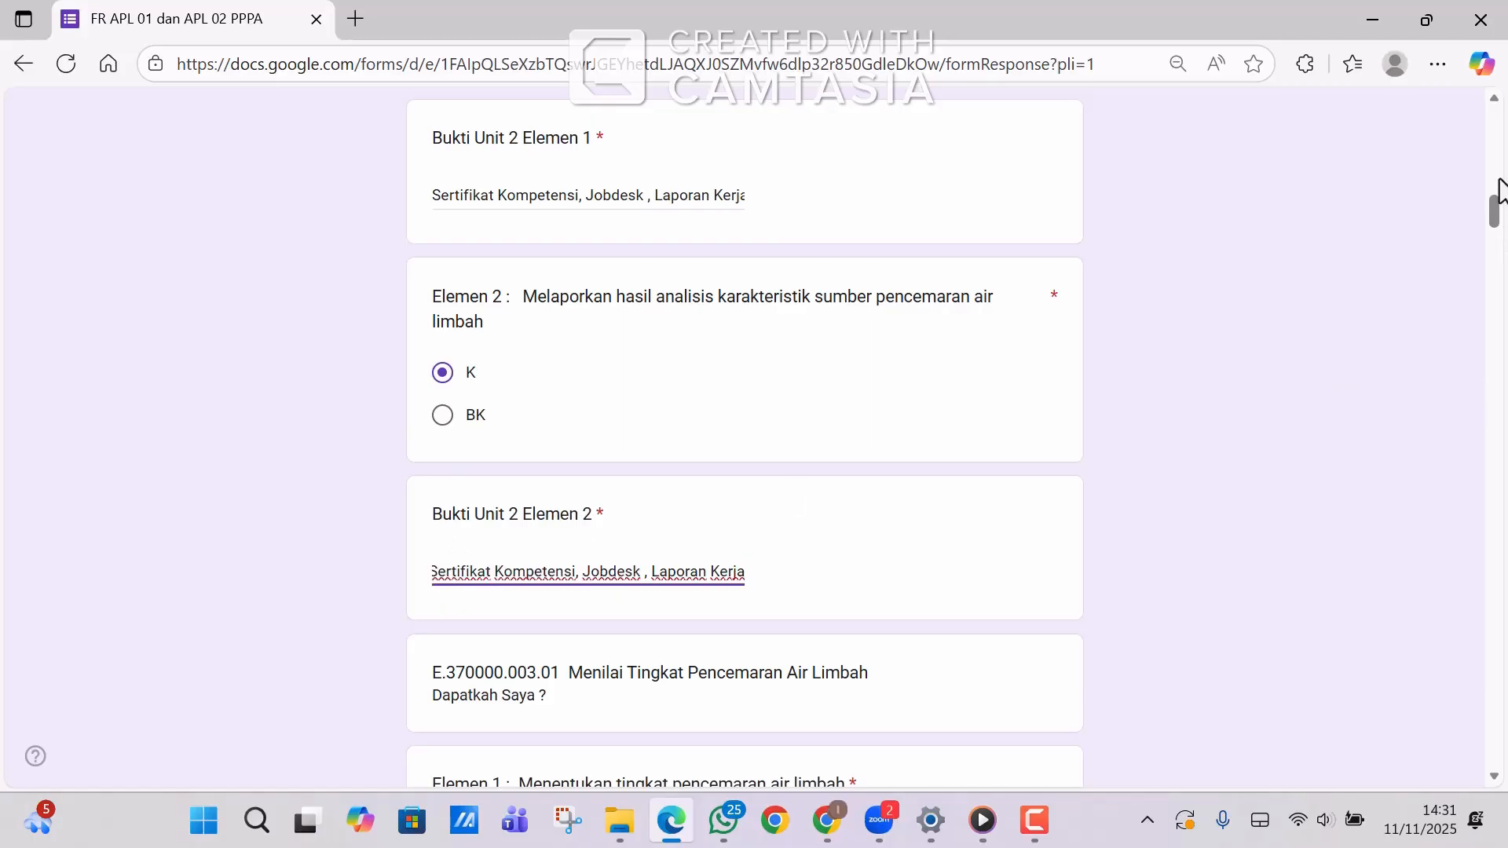
drag(1495, 212, 1494, 243)
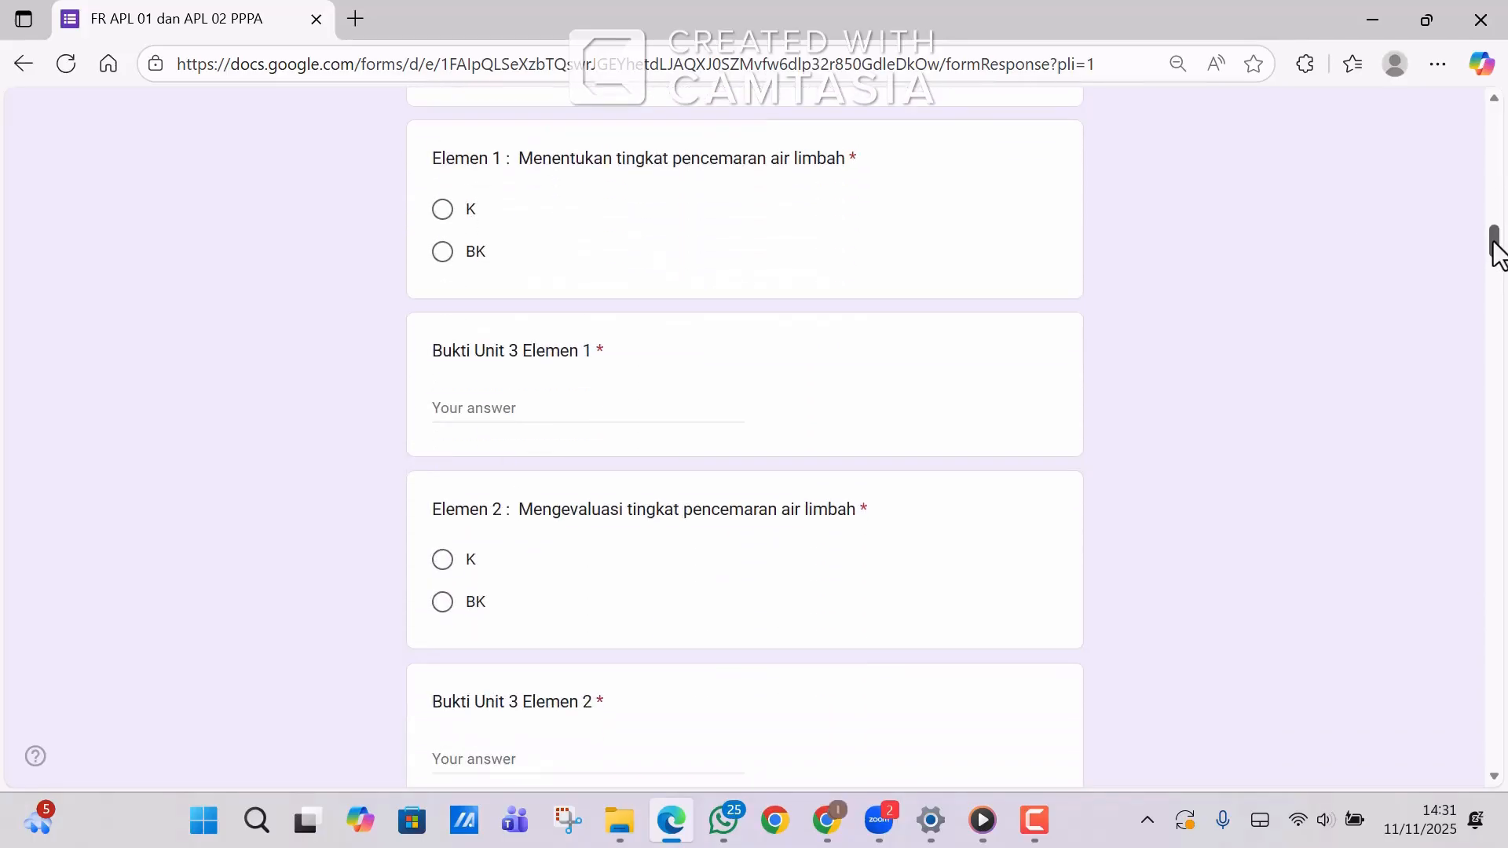
Mark Unit 3 Elemen 1–3 as K, pasting the evidence text into each Bukti field.
click(446, 214)
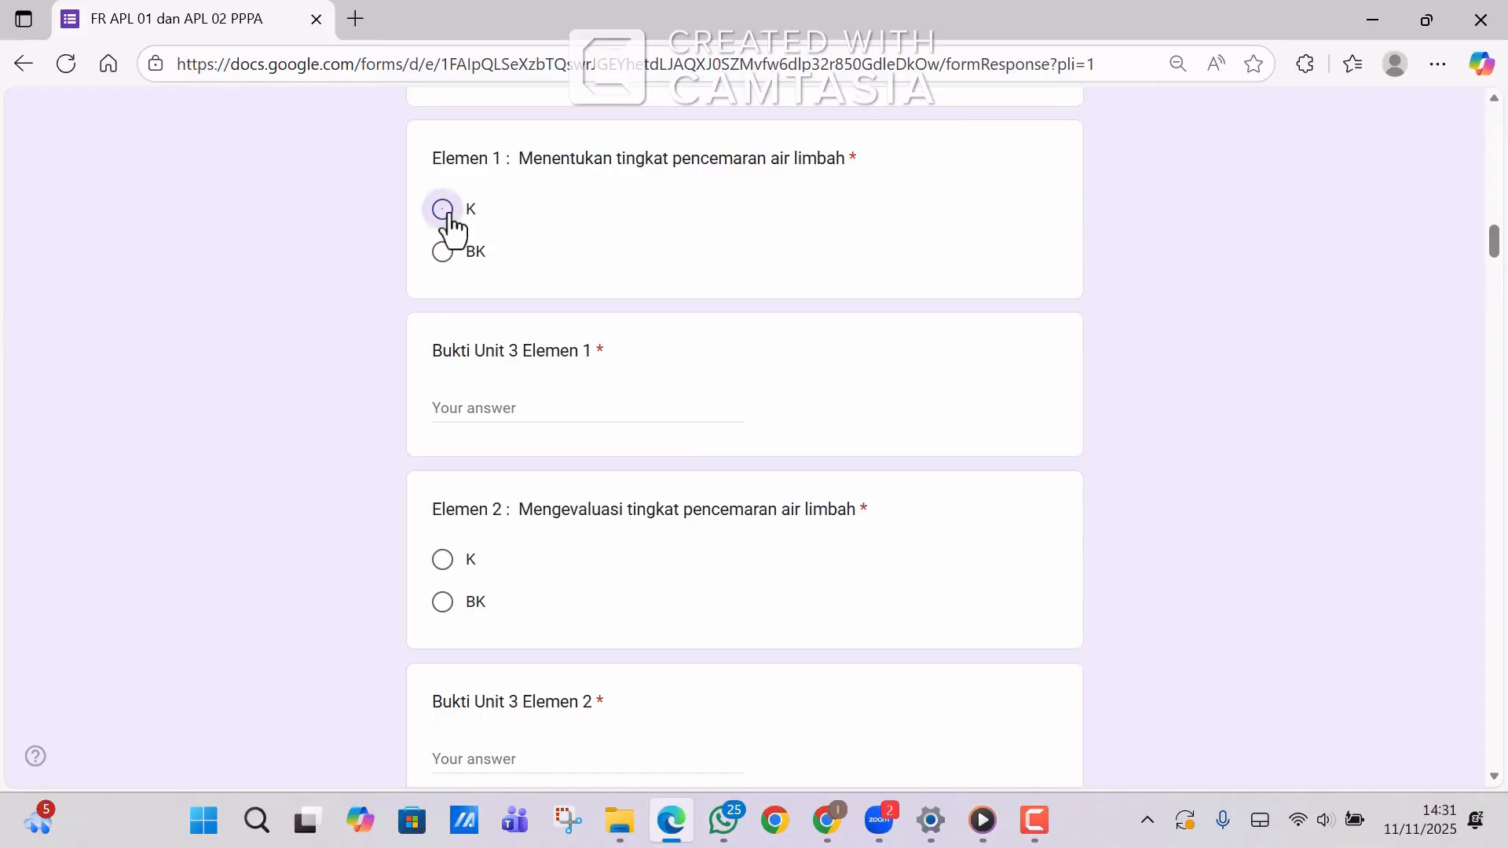
click(457, 395)
key(ctrl+v)
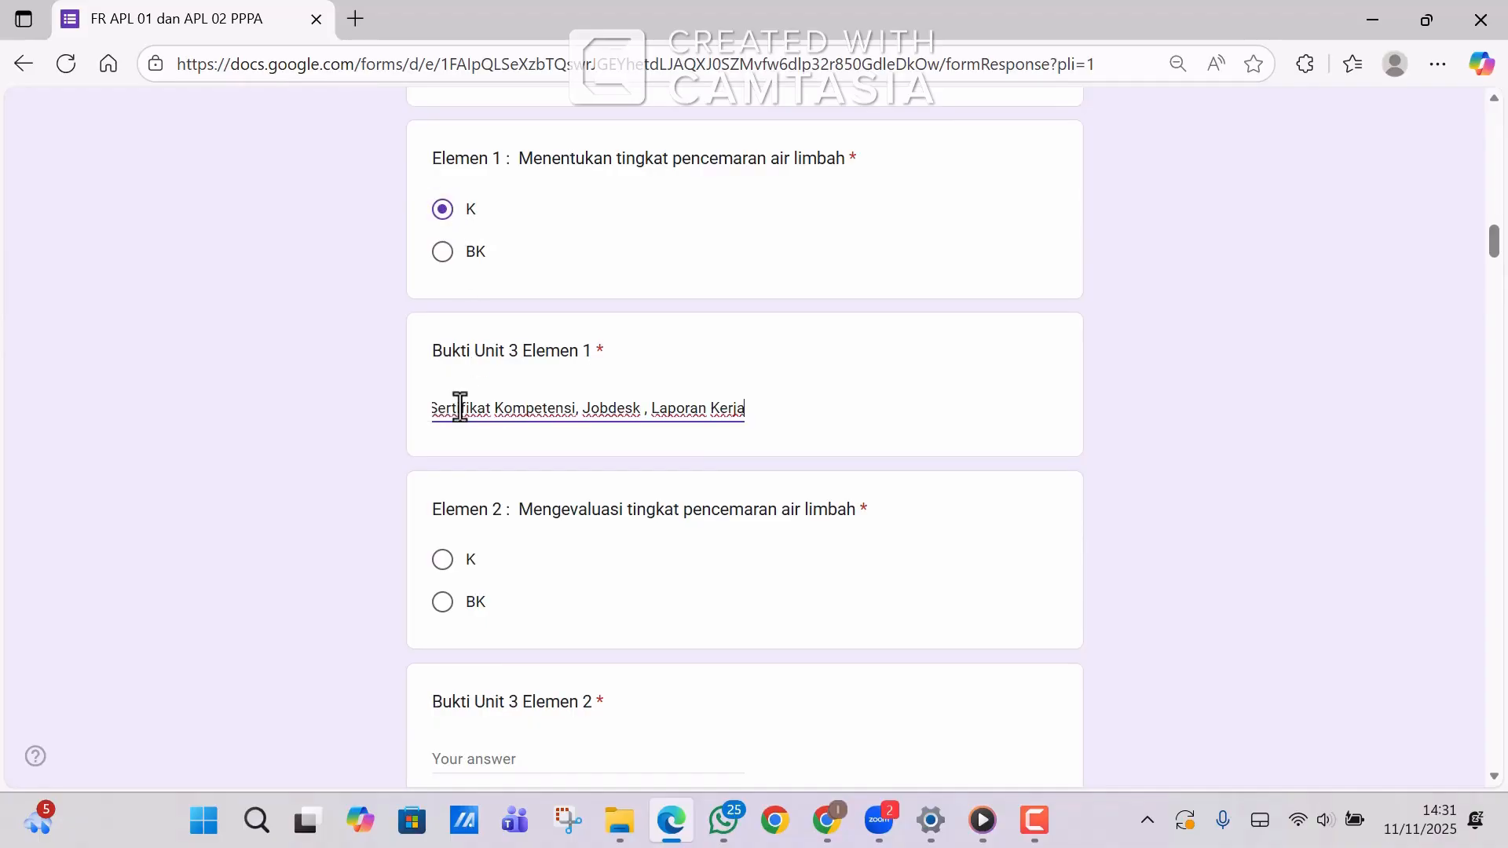
click(446, 574)
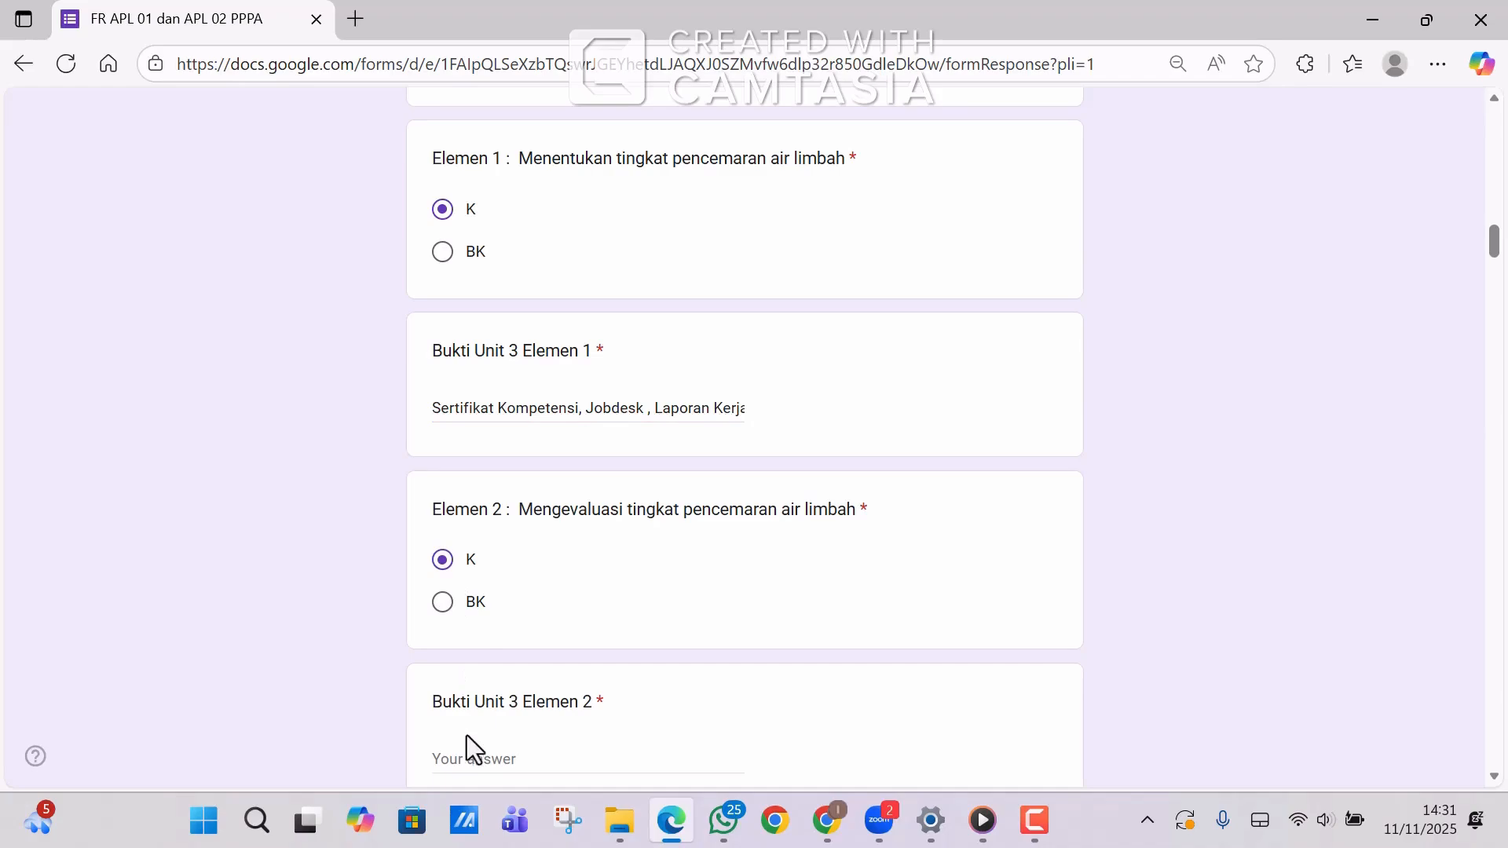
click(466, 756)
key(ctrl+v)
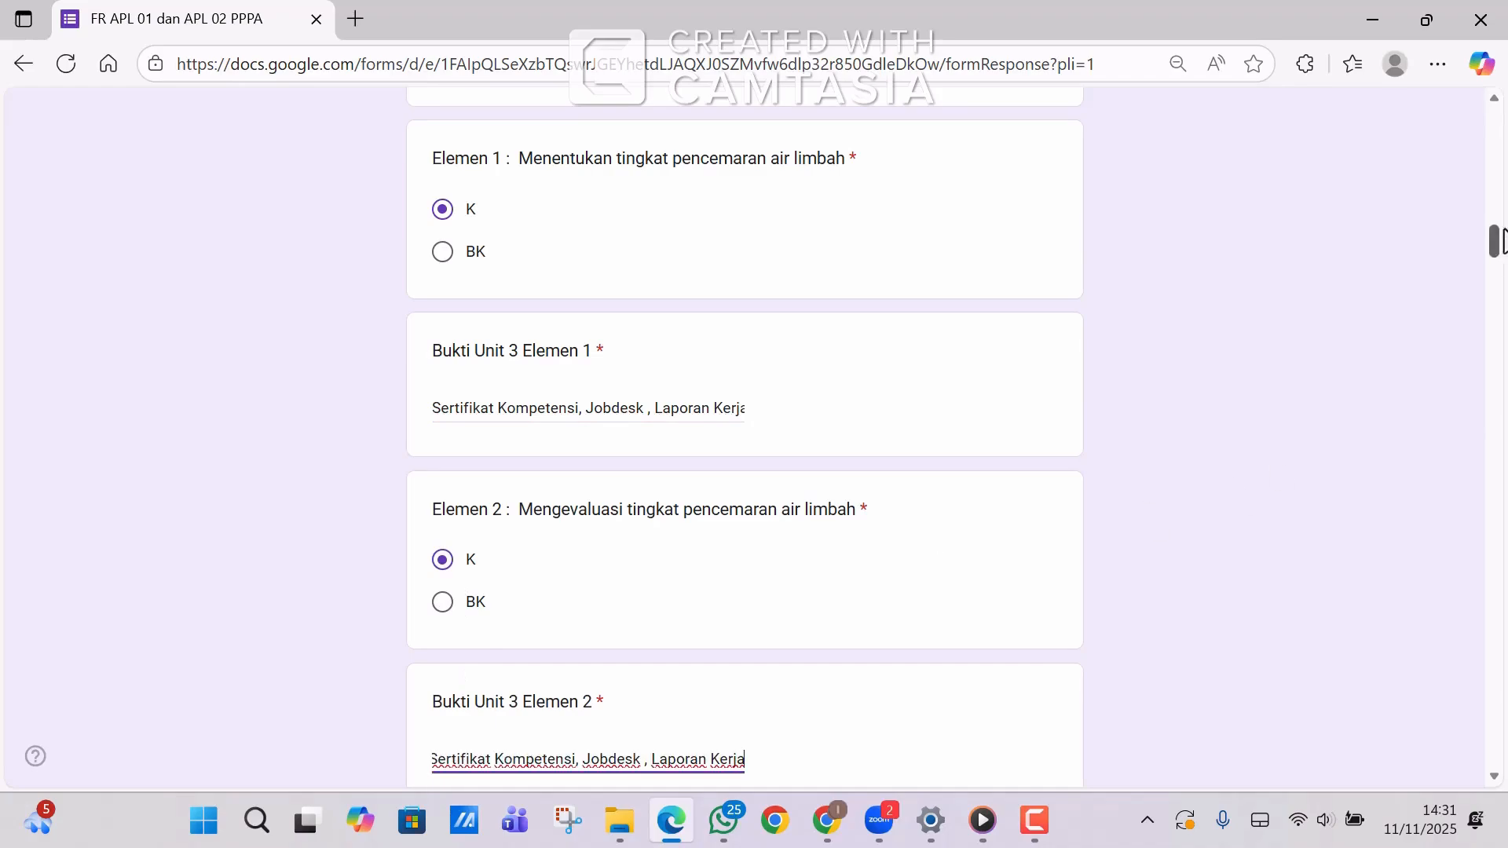
drag(1491, 234, 1494, 267)
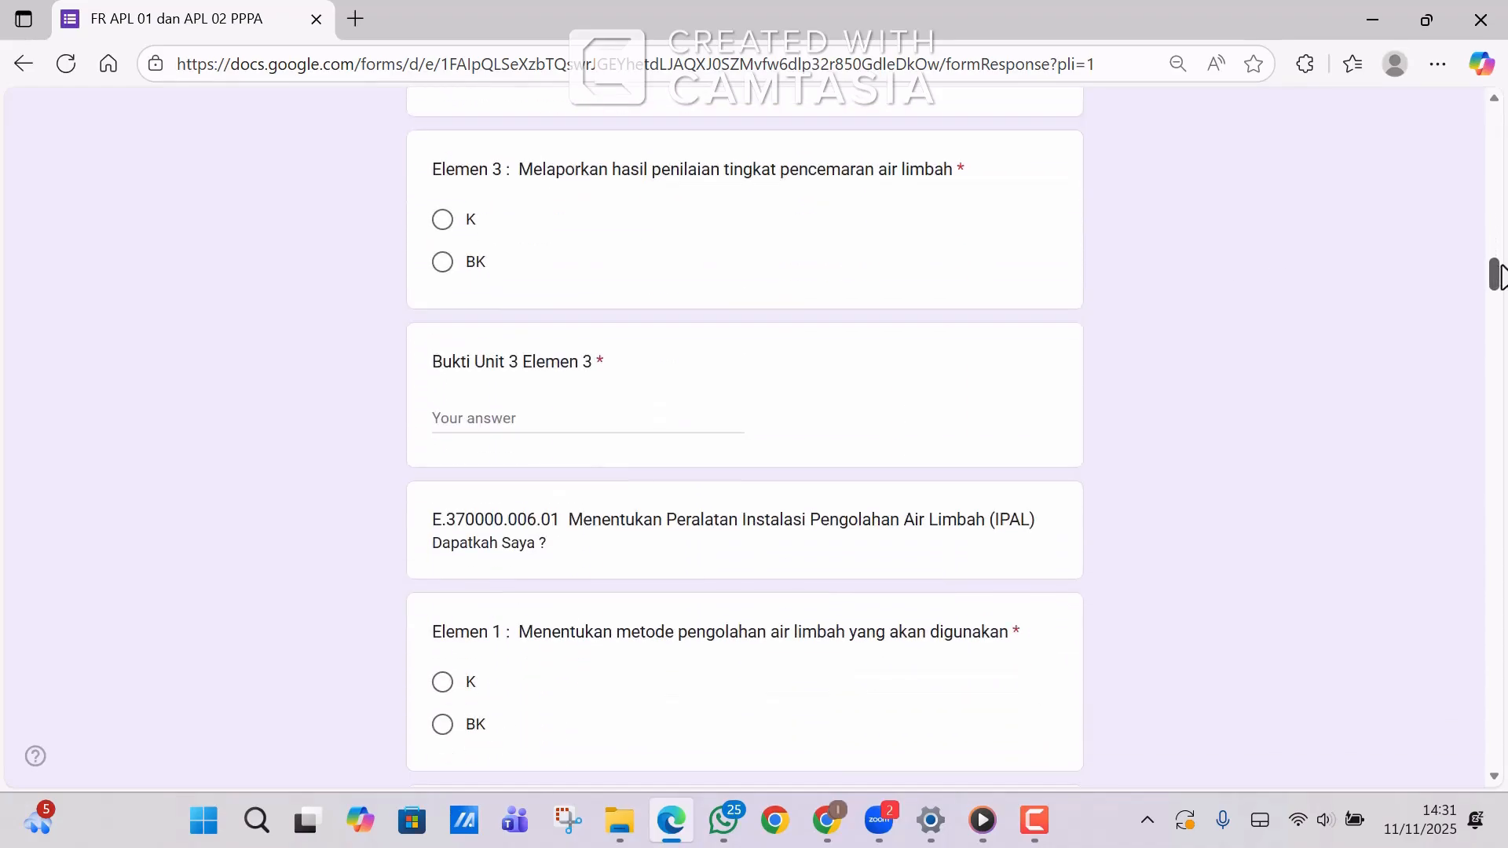
click(441, 227)
click(455, 417)
key(ctrl+v)
Mark Unit 4 Elemen 1–3 as K with the evidence text, and IPAL unit Elemen 1 as K.
click(442, 682)
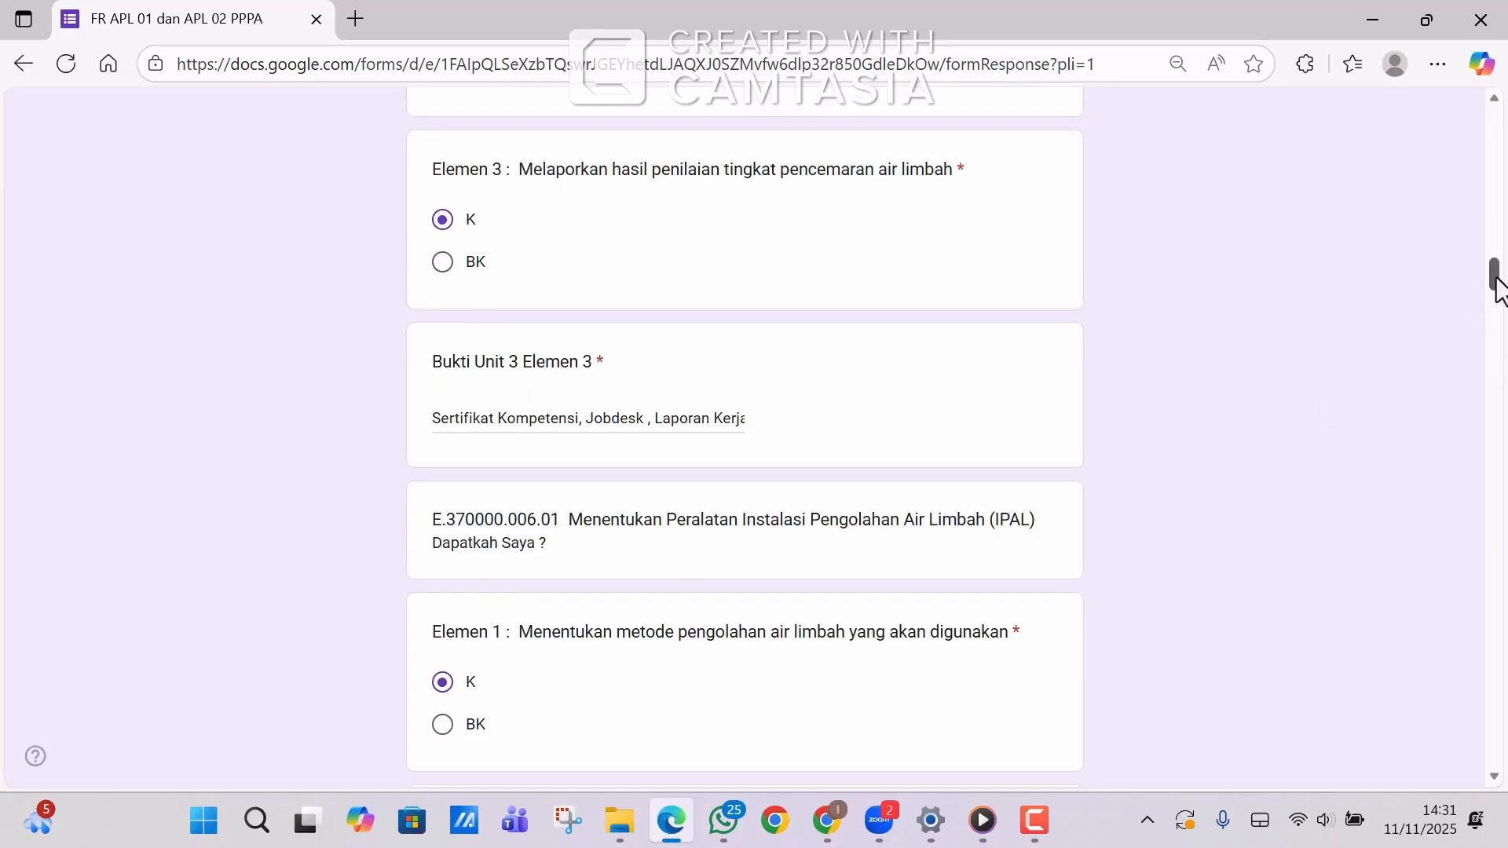
drag(1496, 287, 1495, 300)
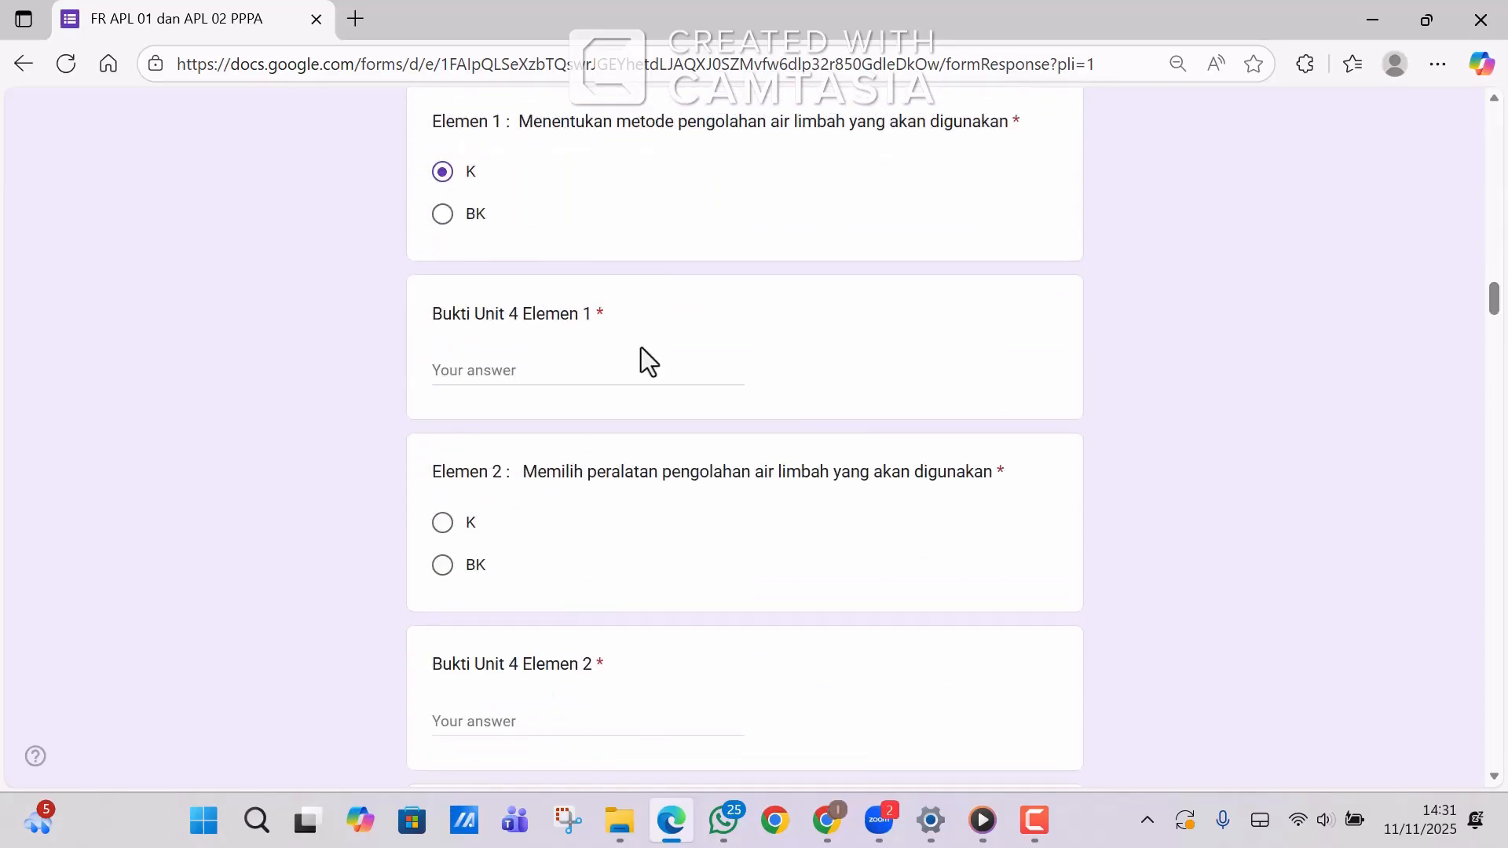
click(557, 373)
text(Sertifikat Kompetensi, Jobdesk , Laporan Kerja)
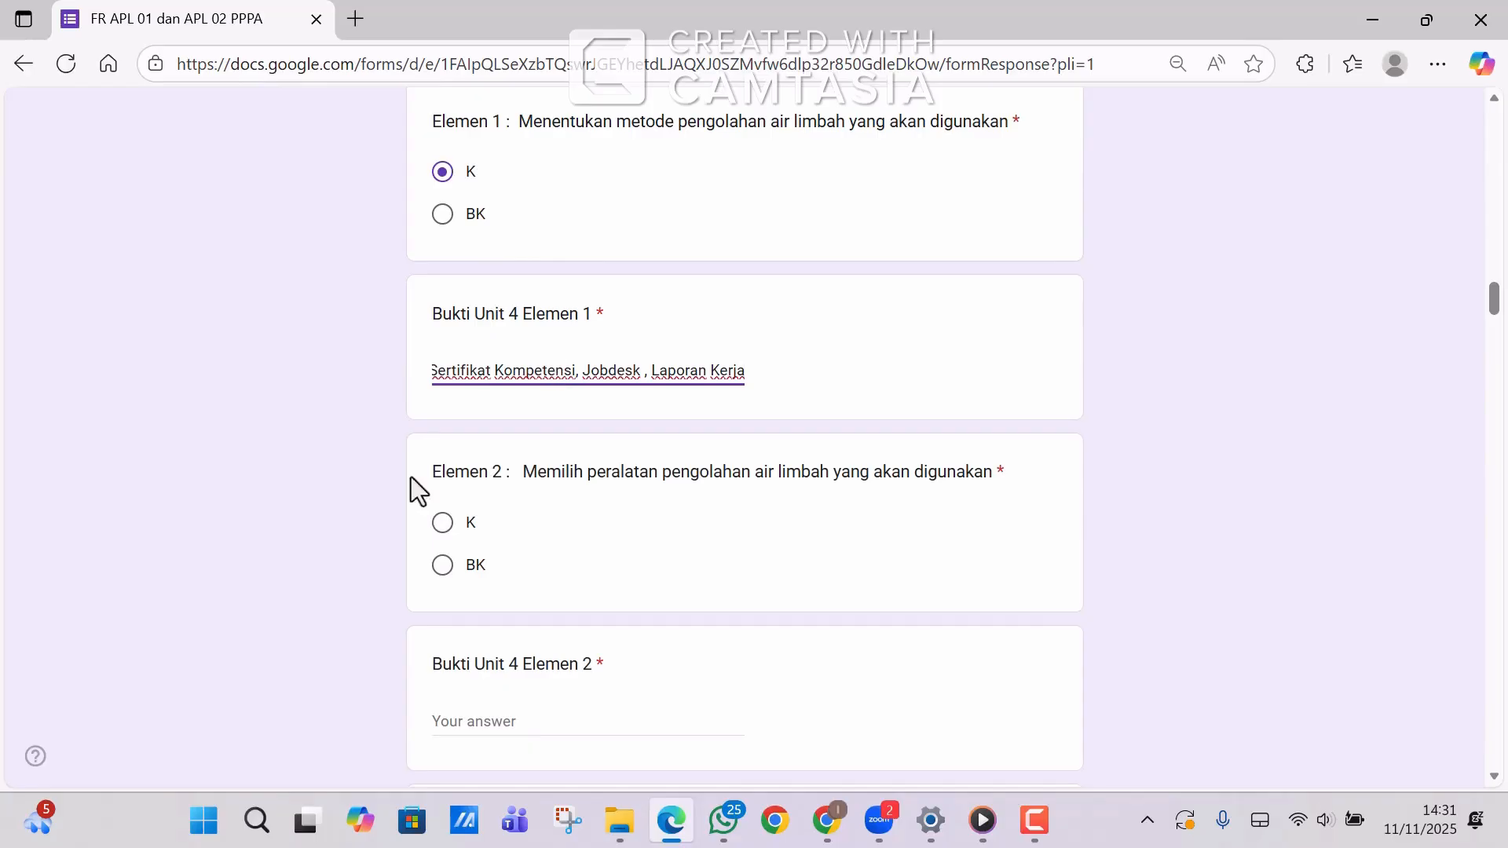
click(443, 523)
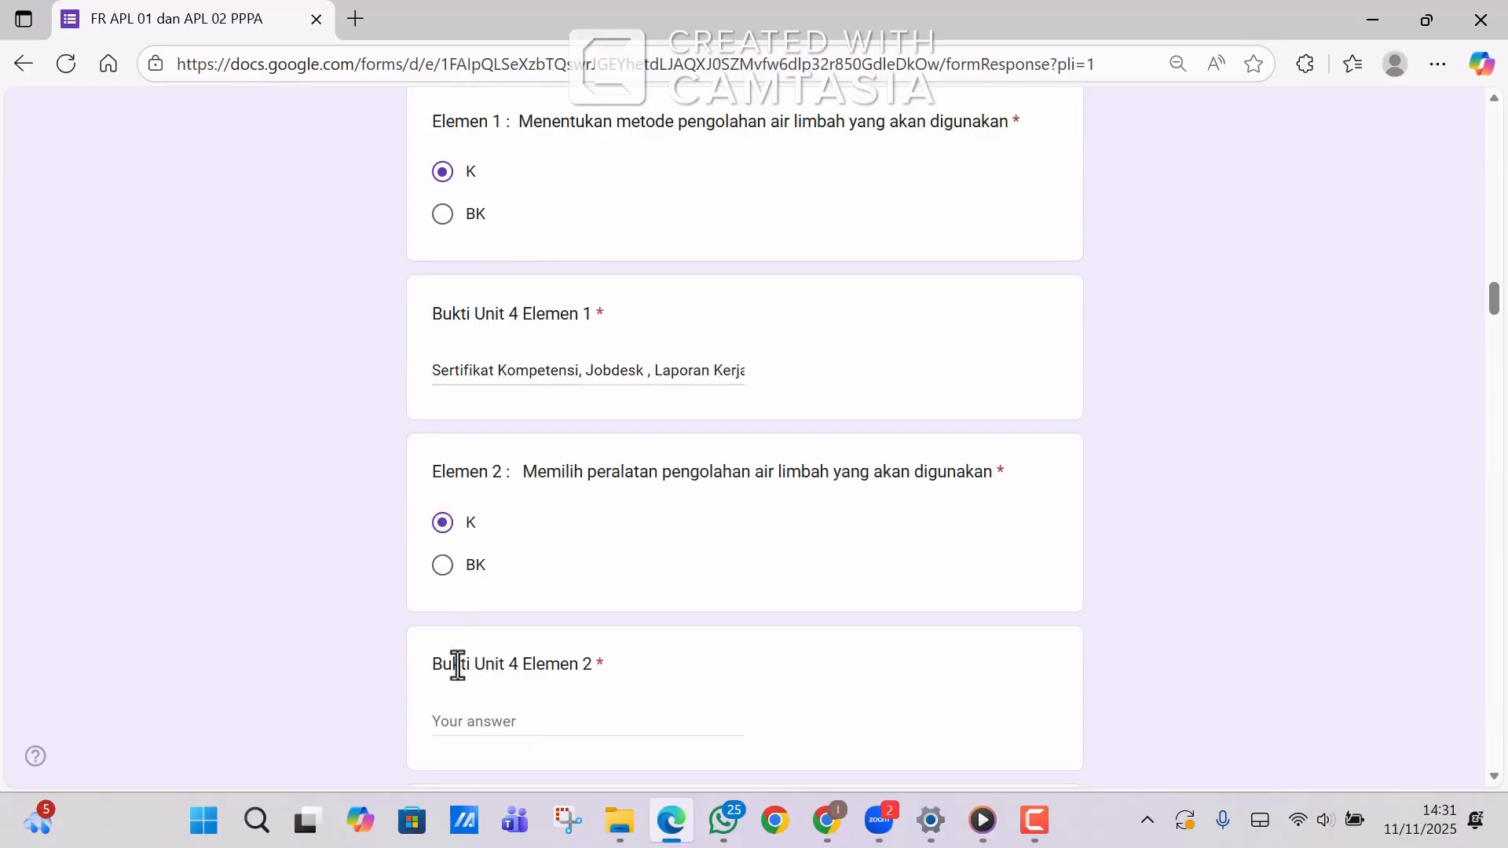
click(442, 716)
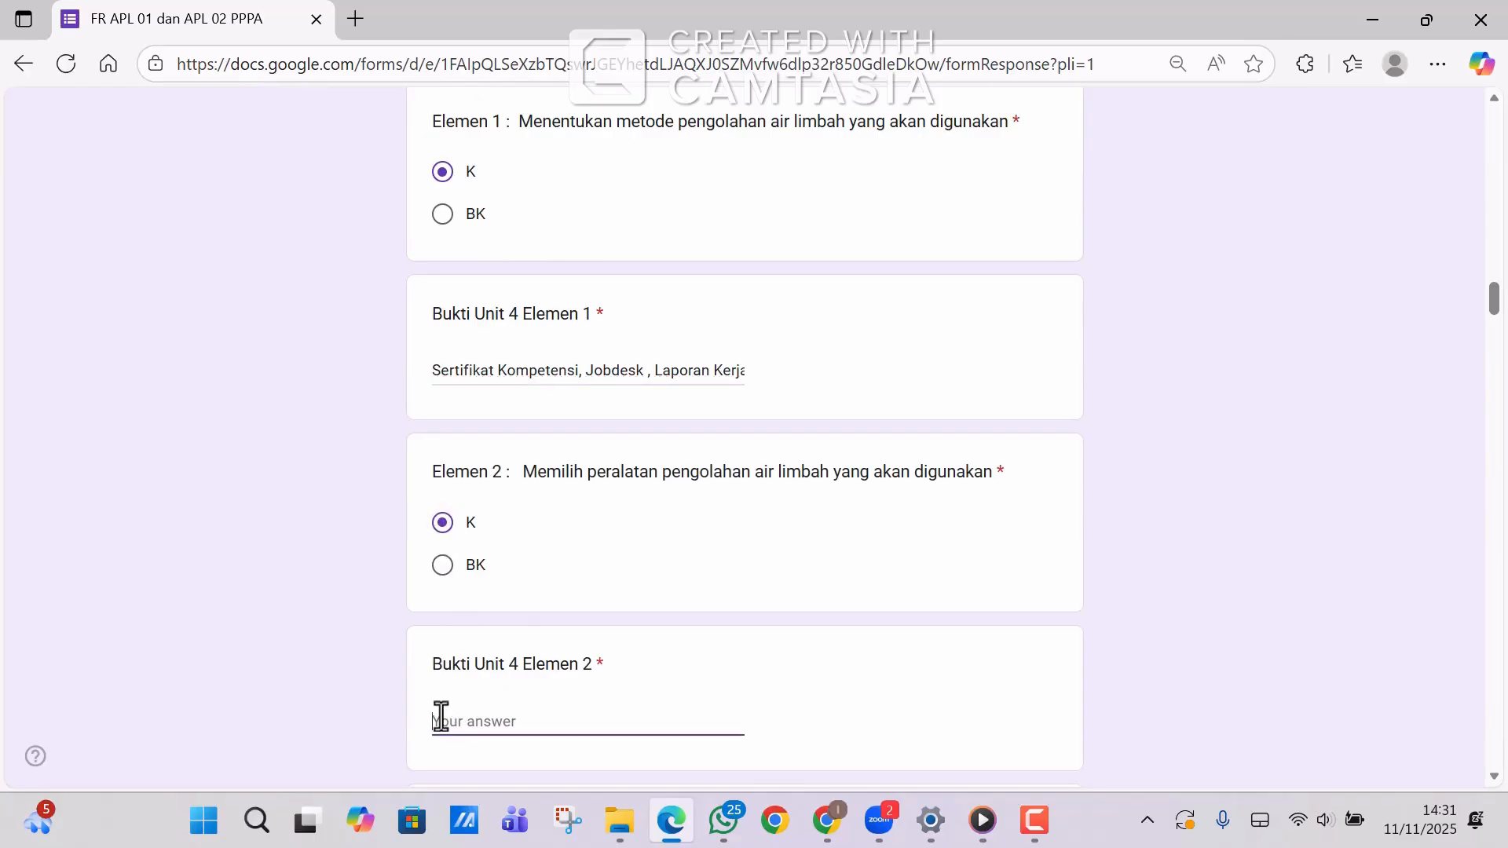
text(Sertifikat Kompetensi, Jobdesk , Laporan Kerja)
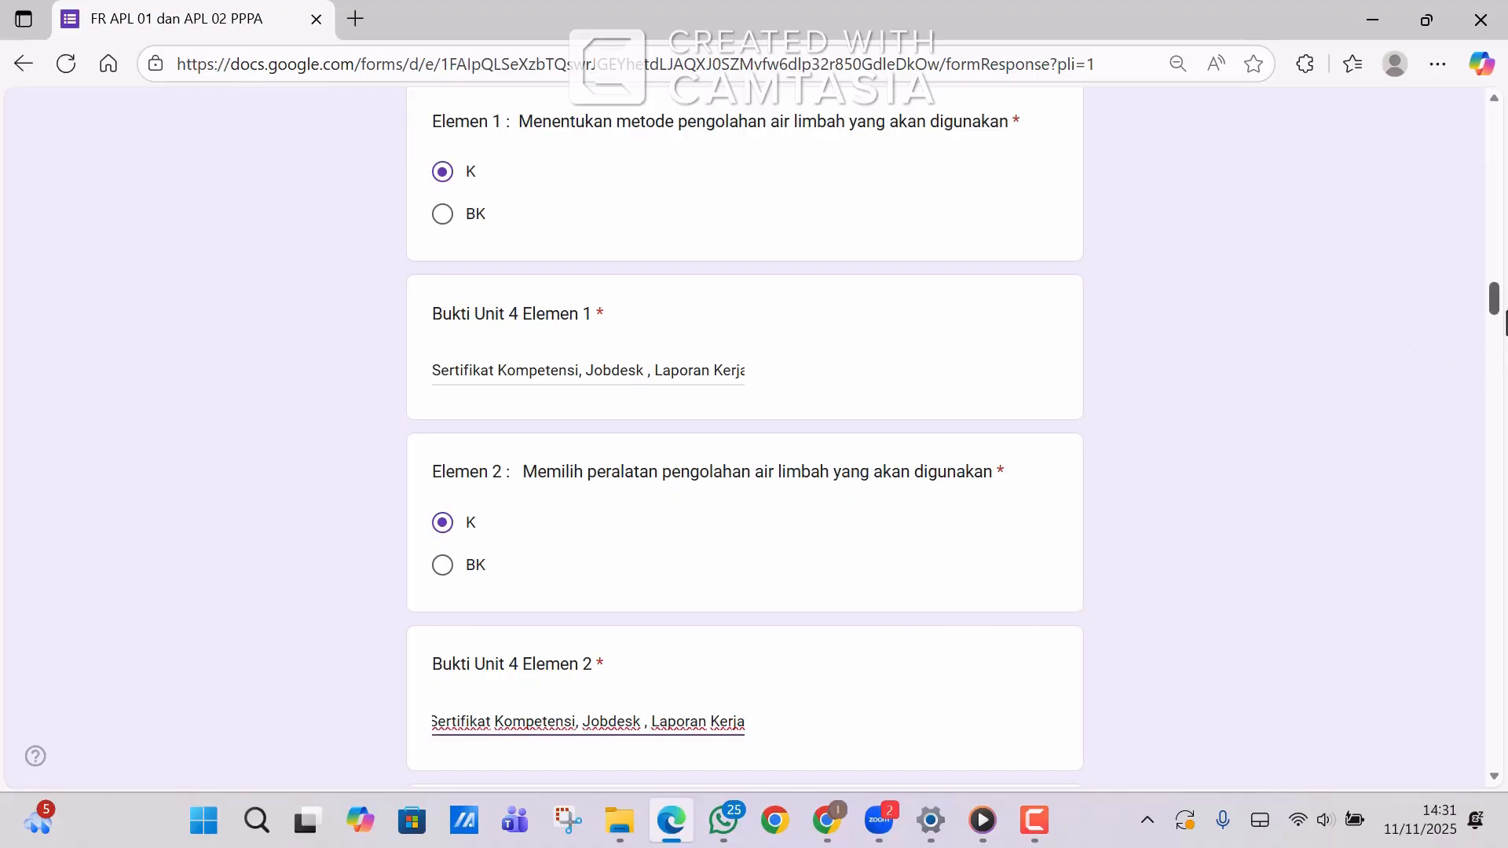
drag(1498, 302, 1498, 333)
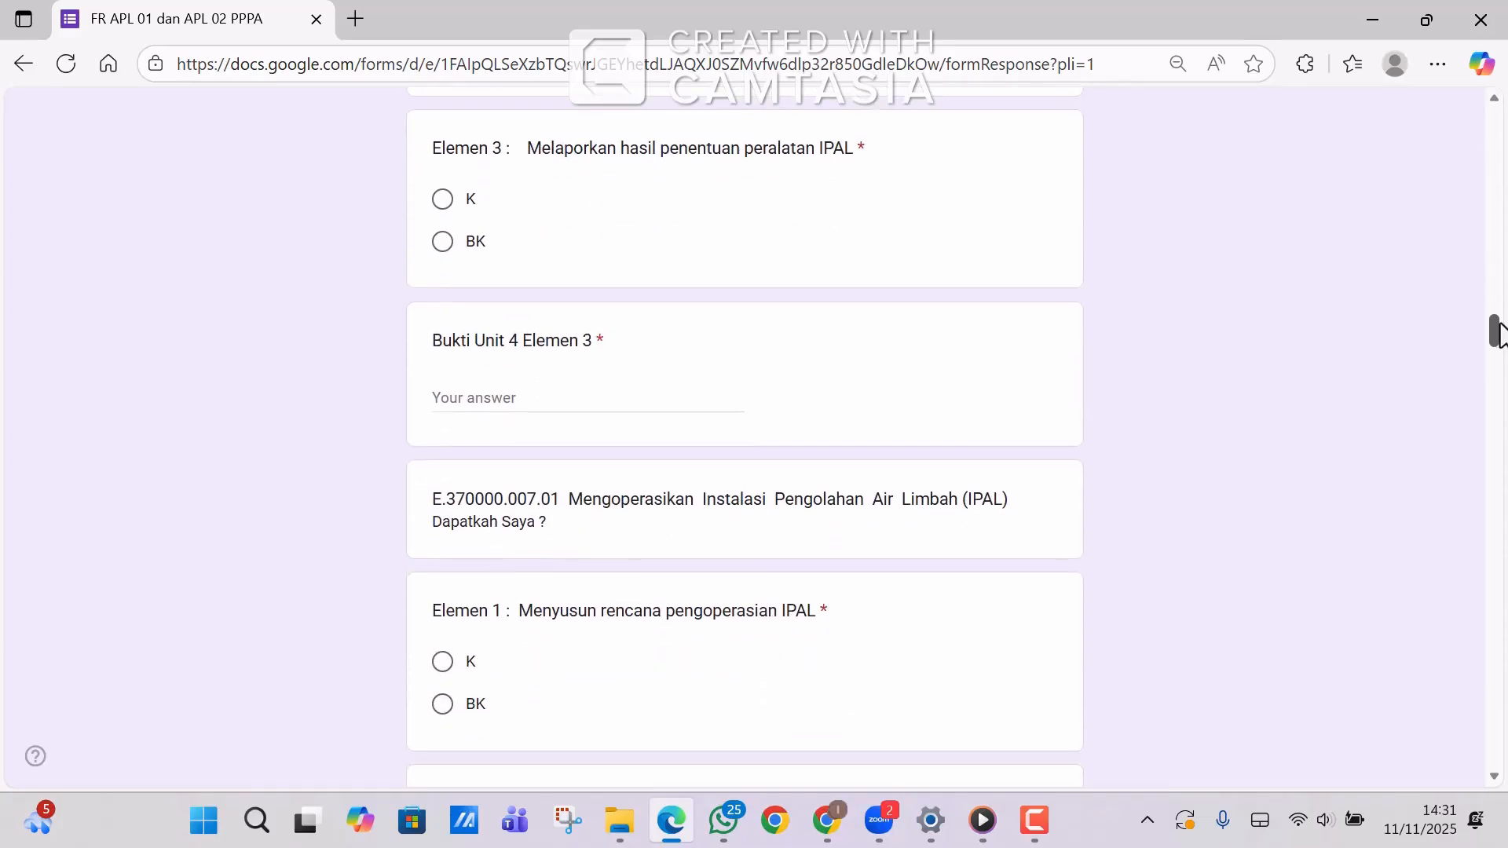
click(442, 198)
click(454, 411)
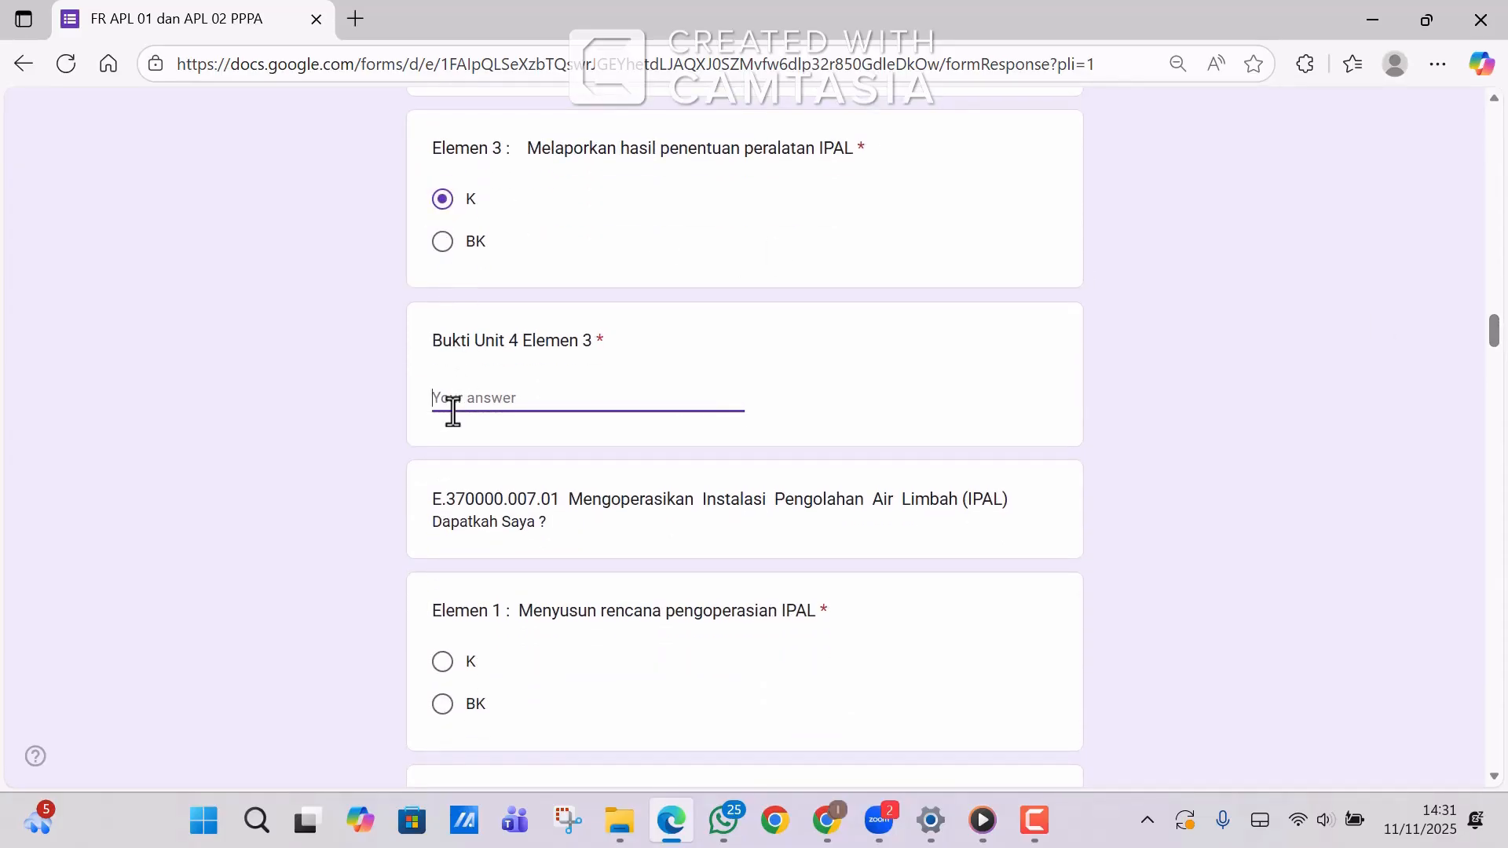
text(Sertifikat Kompetensi, Jobdesk , Laporan Kerja)
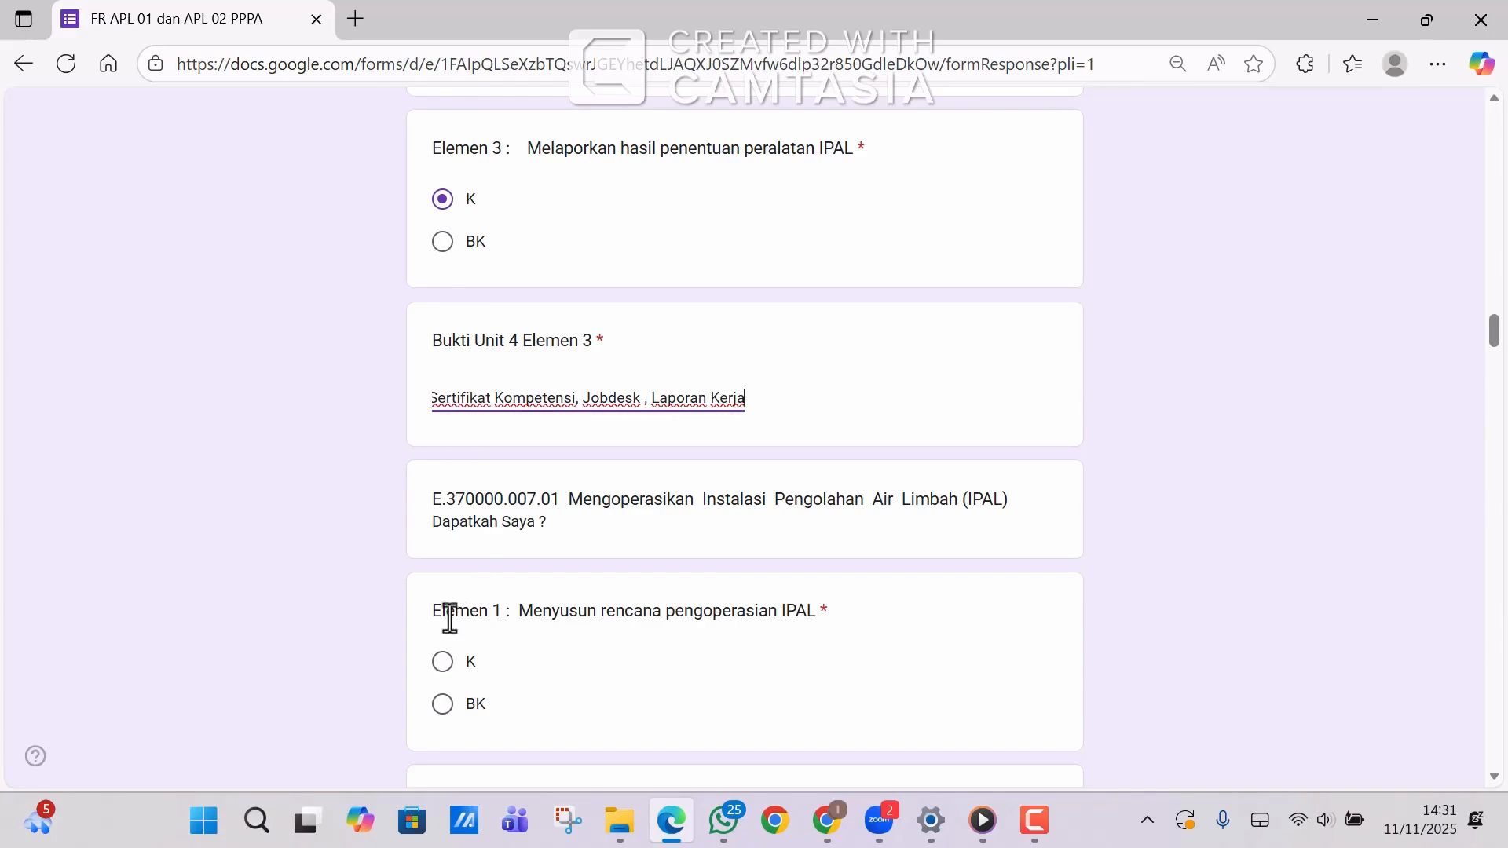
click(441, 666)
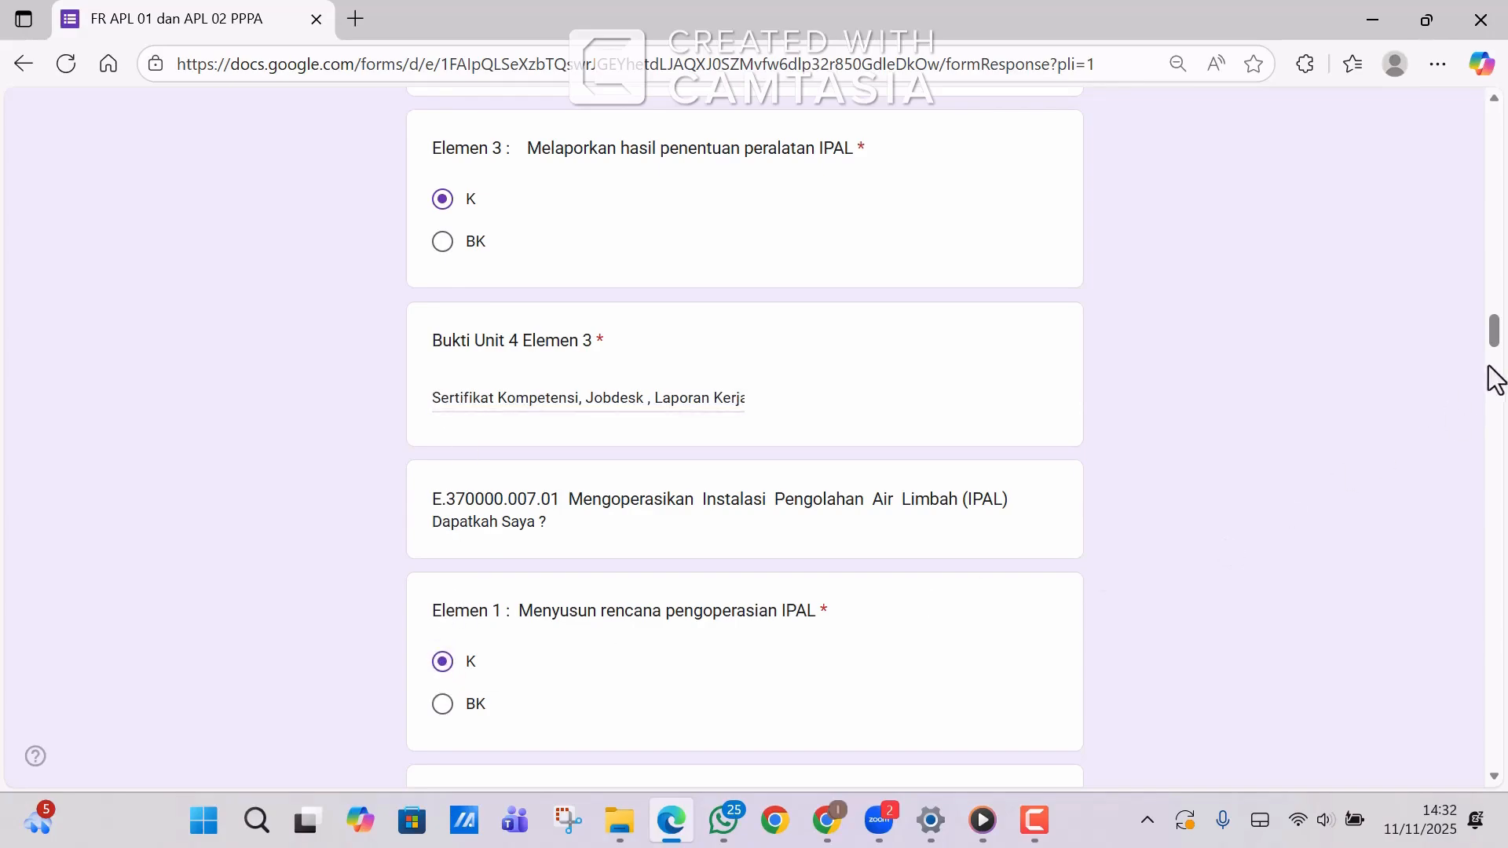
drag(1501, 336, 1501, 360)
Fill Unit 5 Elemen 1 evidence and mark Elemen 2–3 as K with 'Sertifikat Kompetensi, Jobdesk , Laporan Kerja'.
click(687, 364)
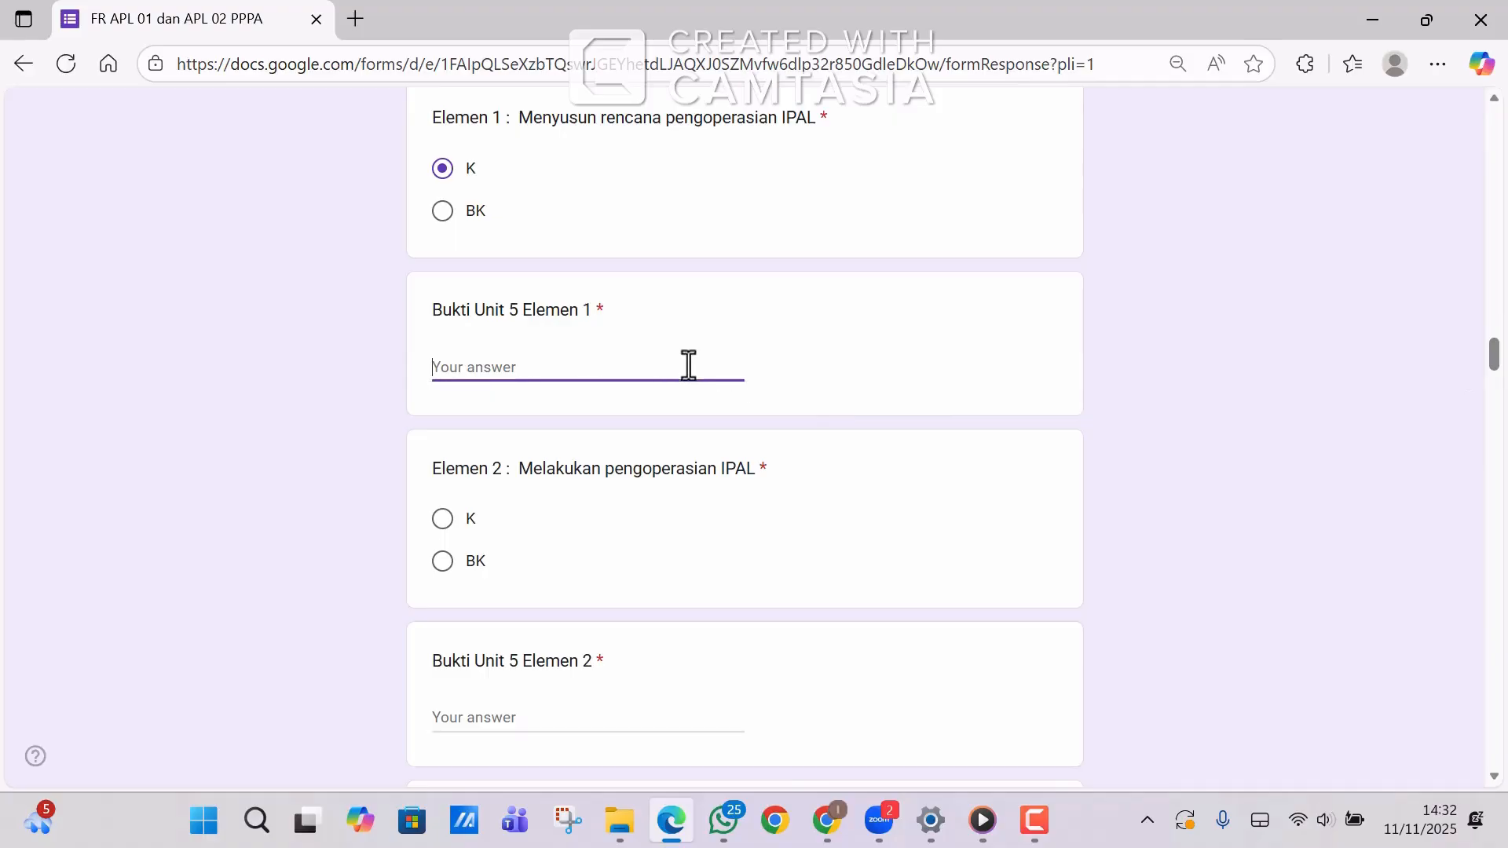
text(Sertifikat Kompetensi, Jobdesk , Laporan Kerja)
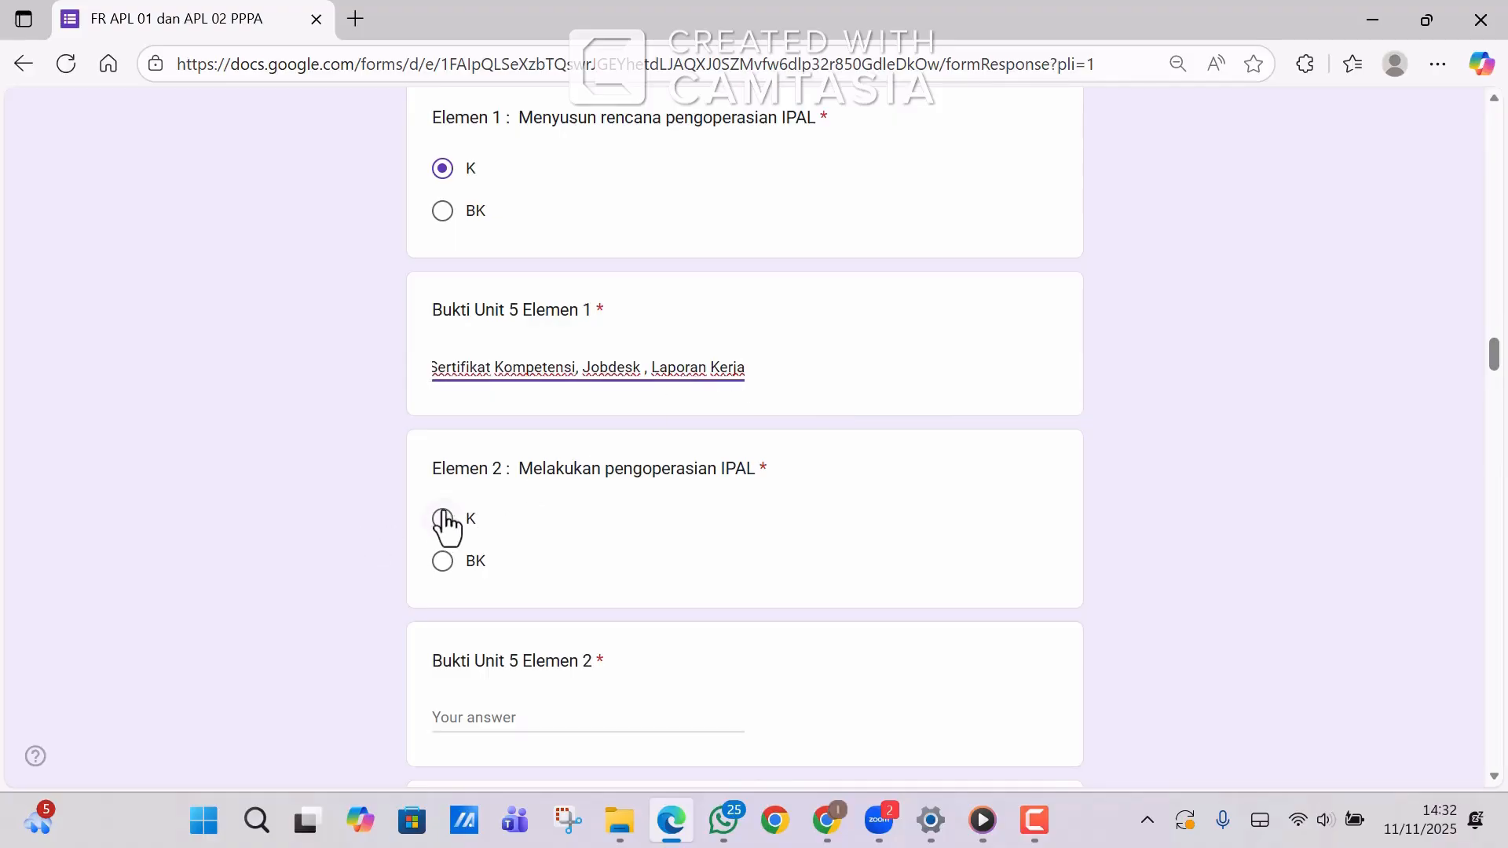
click(446, 524)
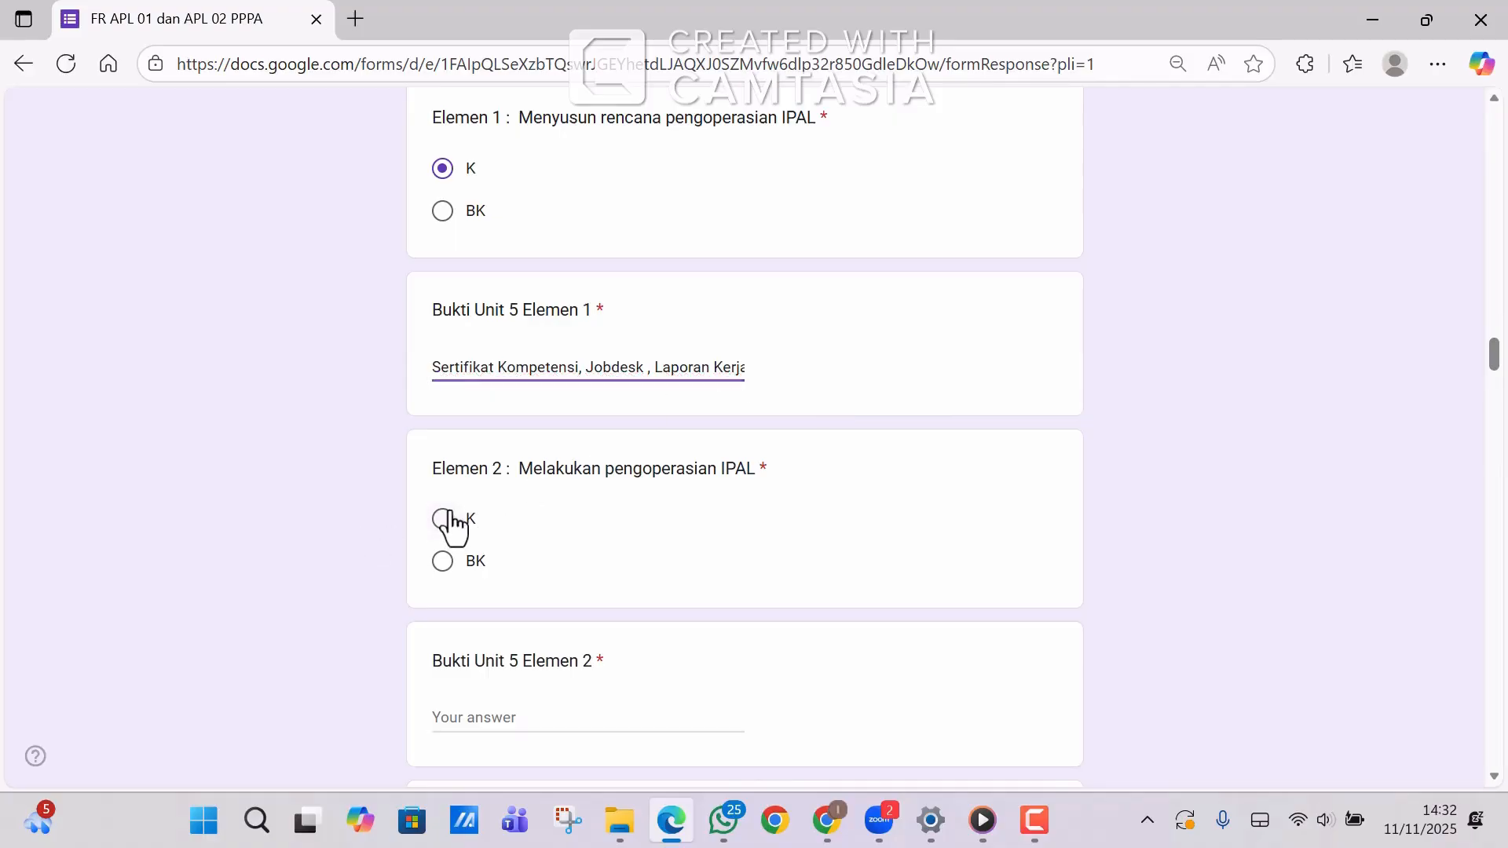
click(451, 716)
text(Sertifikat Kompetensi, Jobdesk , Laporan Kerja)
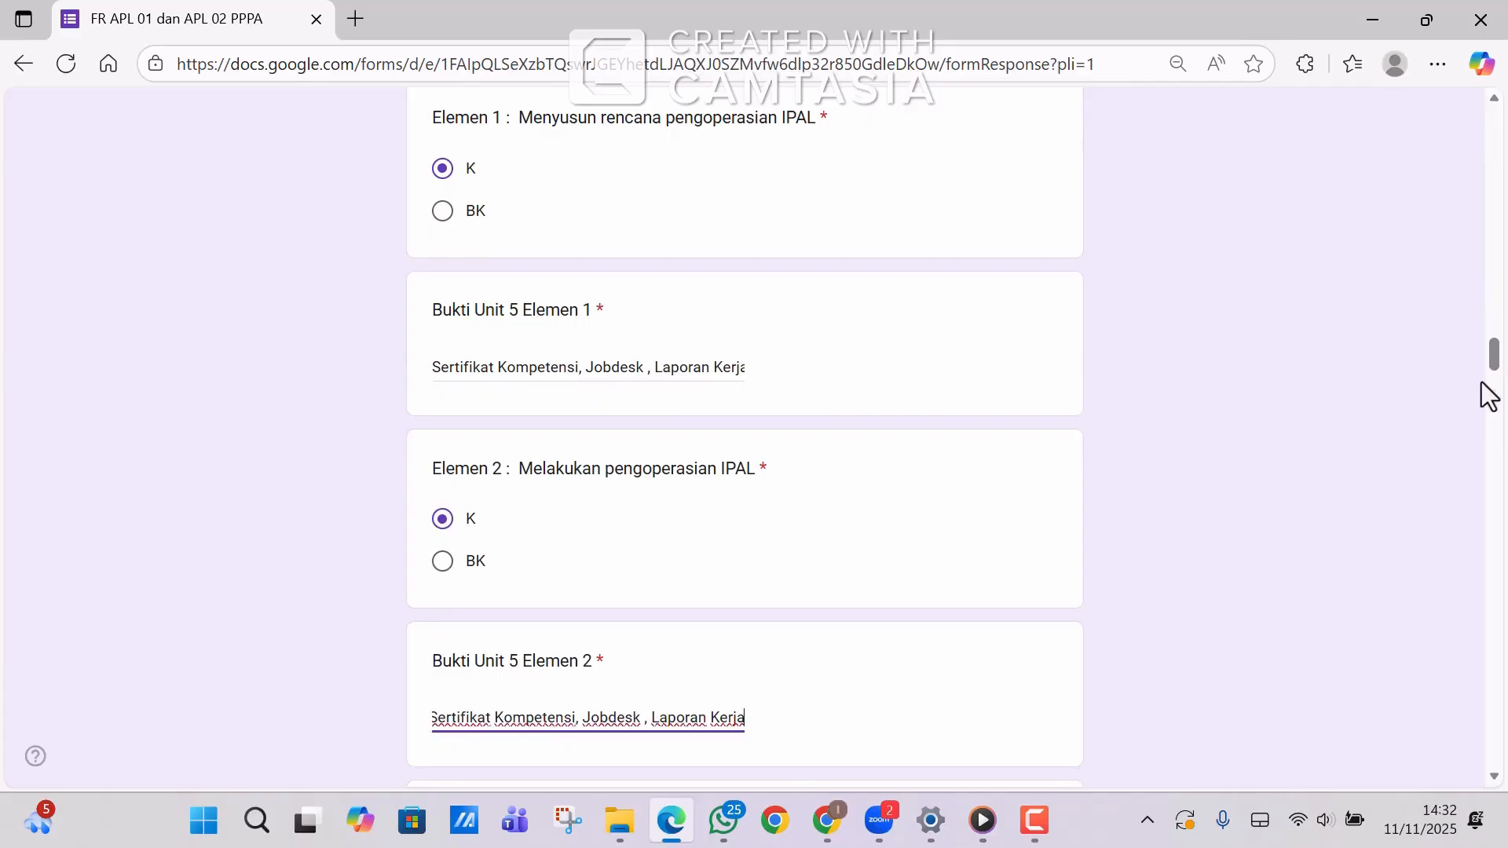
scroll(1505, 369, down, 5)
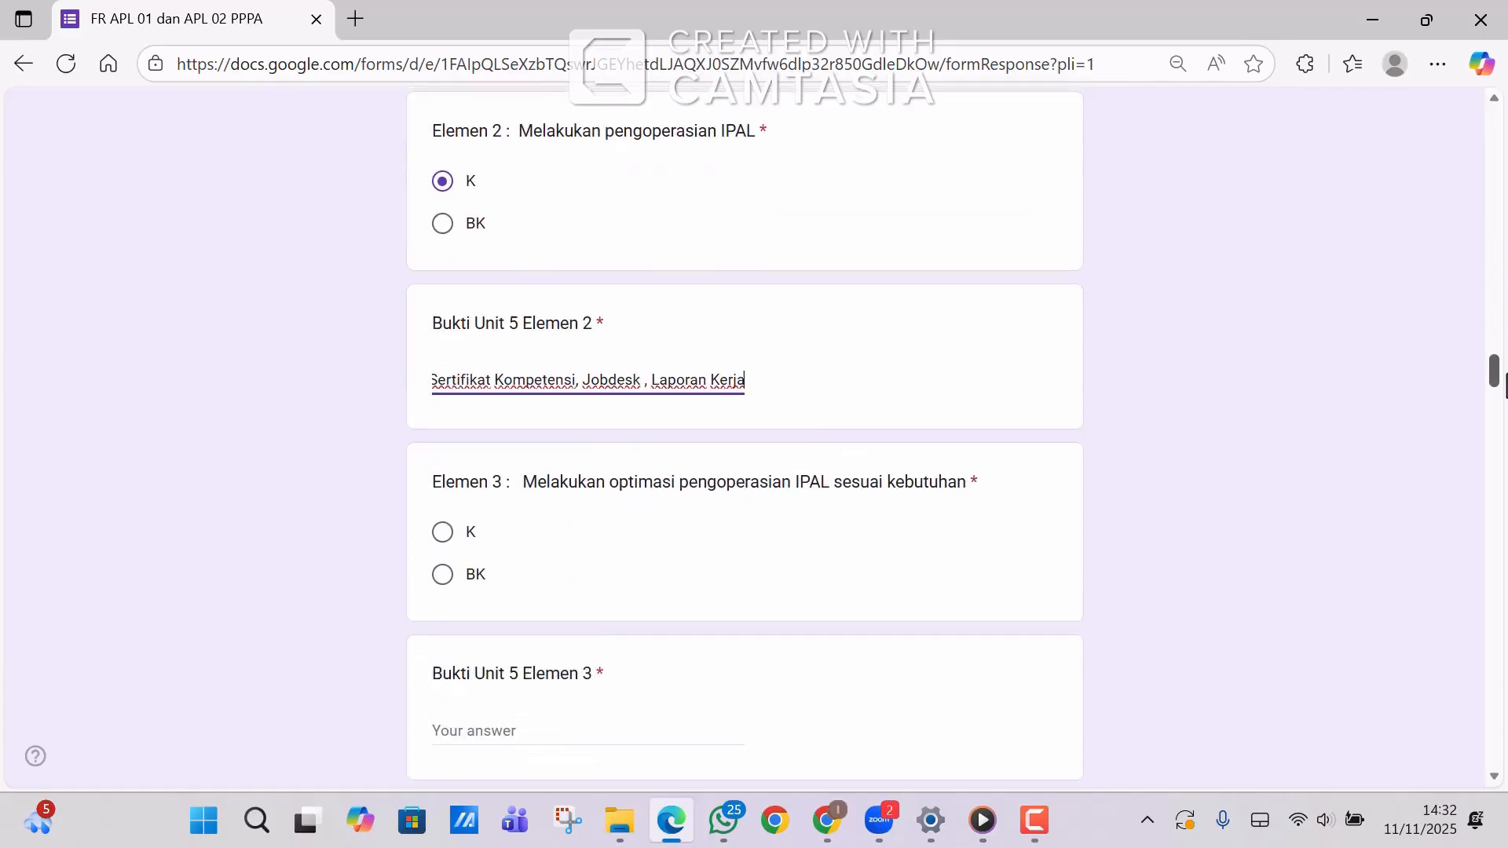
click(442, 501)
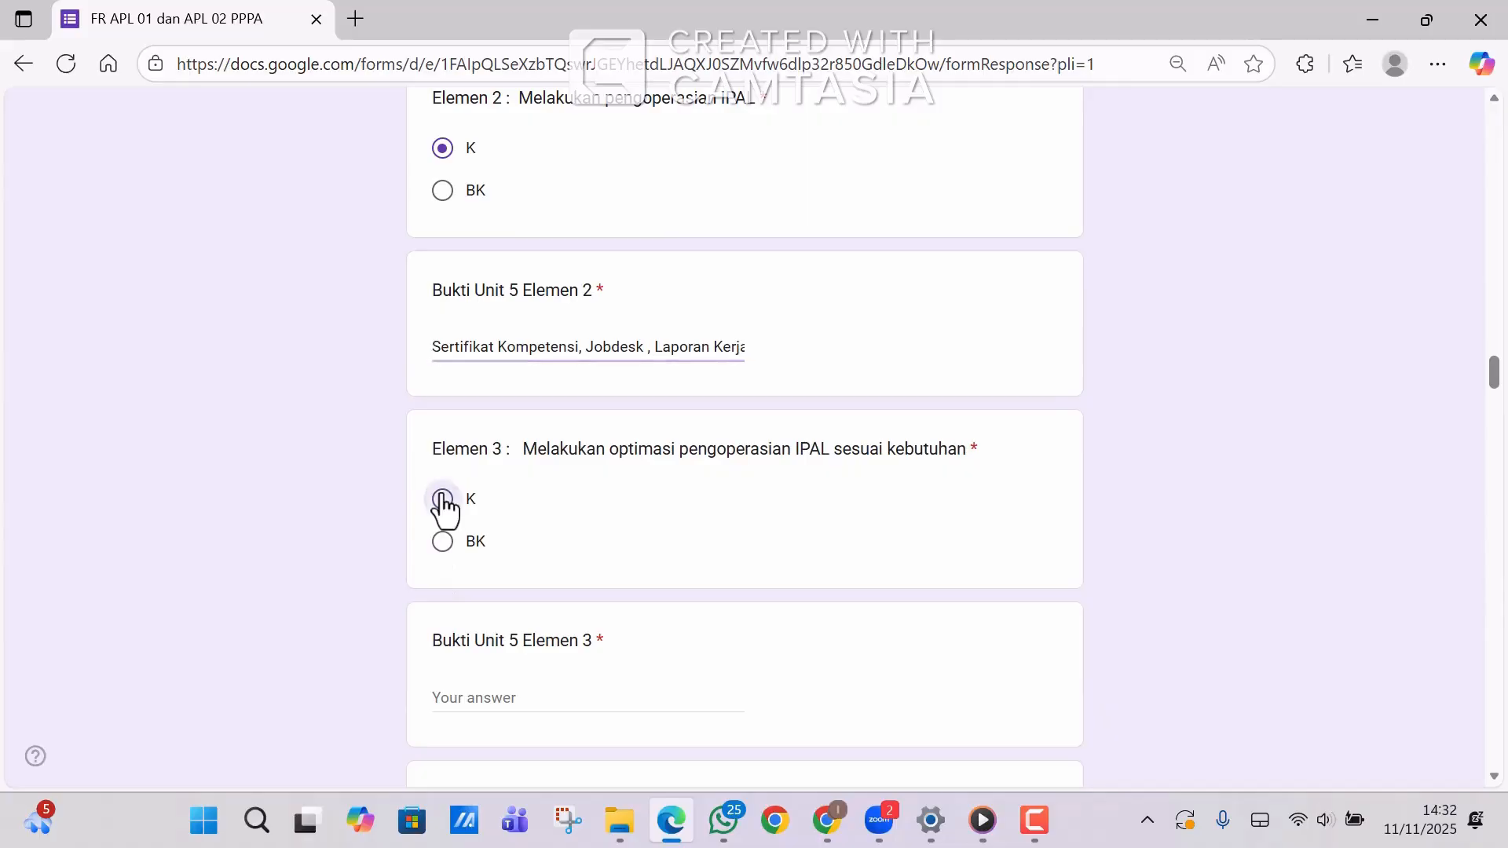
click(454, 696)
text(Sertifikat Kompetensi, Jobdesk , Laporan Kerja)
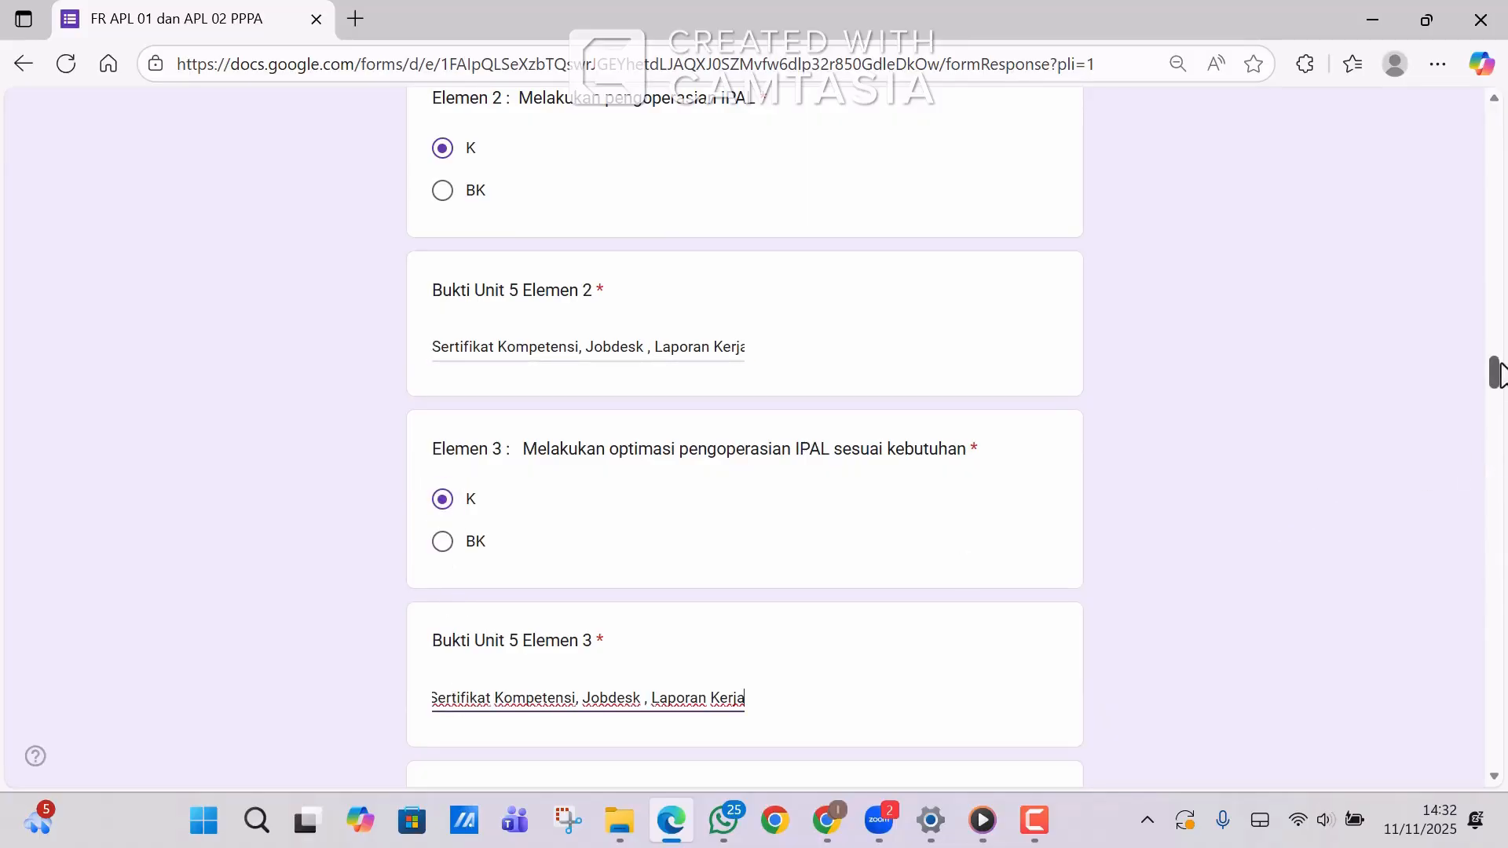
Mark Unit 6 Elemen 1 and 2 as K and paste the evidence list into each.
drag(1498, 373, 1498, 404)
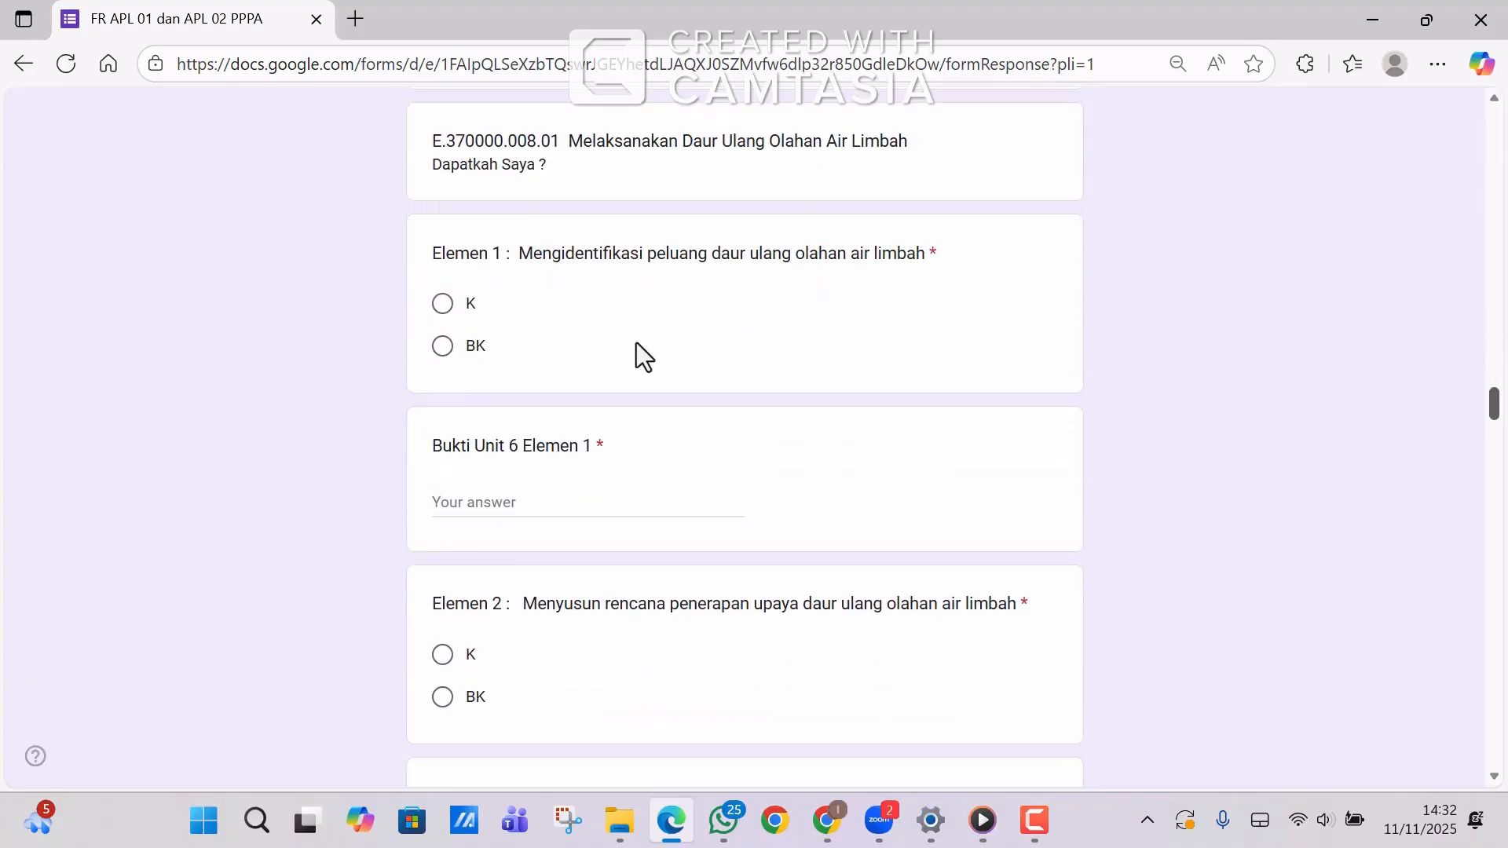
click(442, 304)
click(463, 500)
text(Sertifikat Kompetensi, Jobdesk , Laporan Kerja)
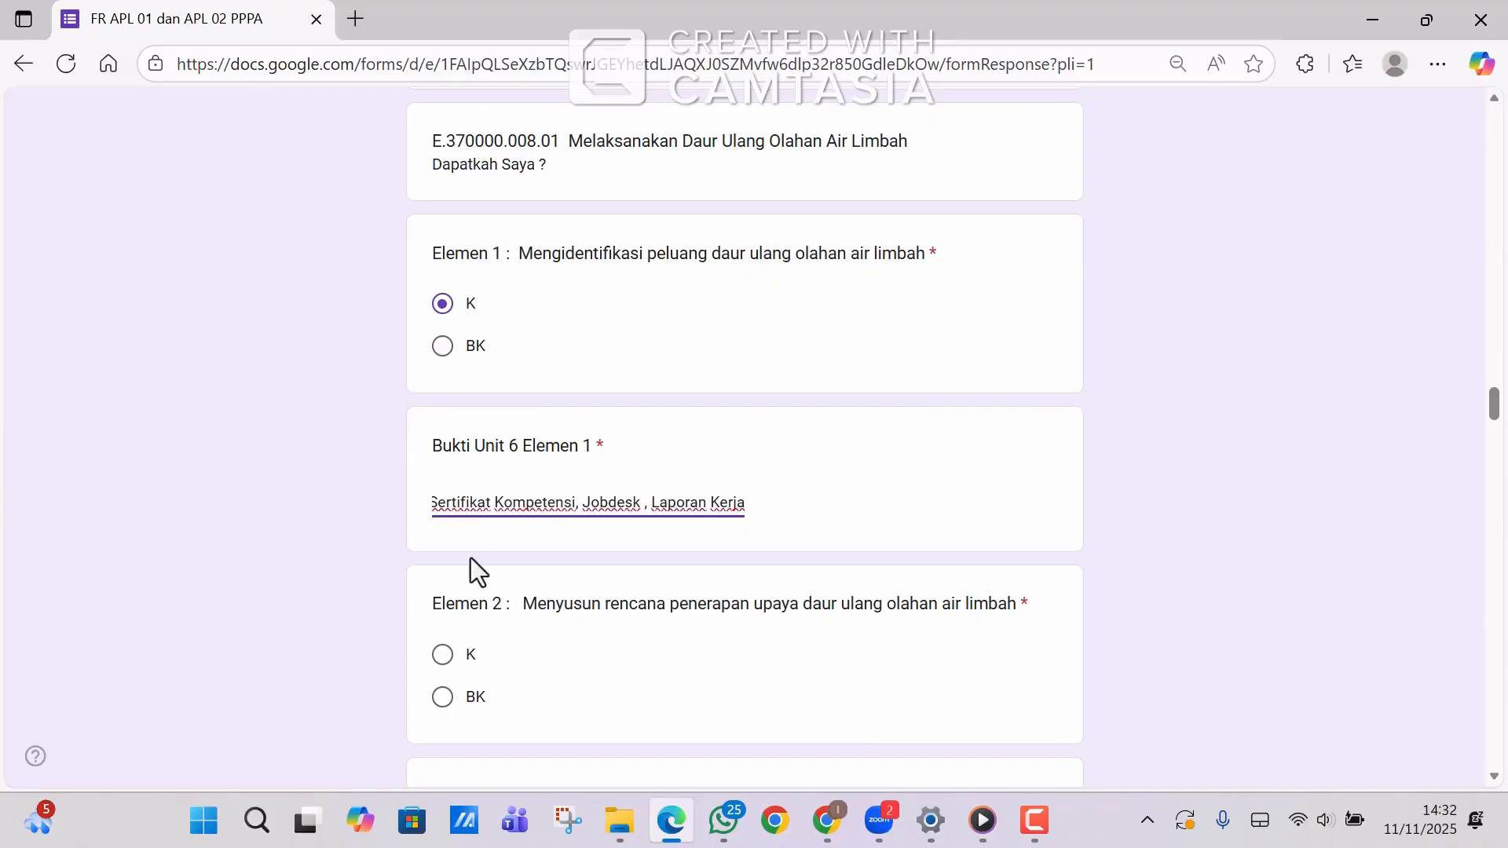
click(444, 657)
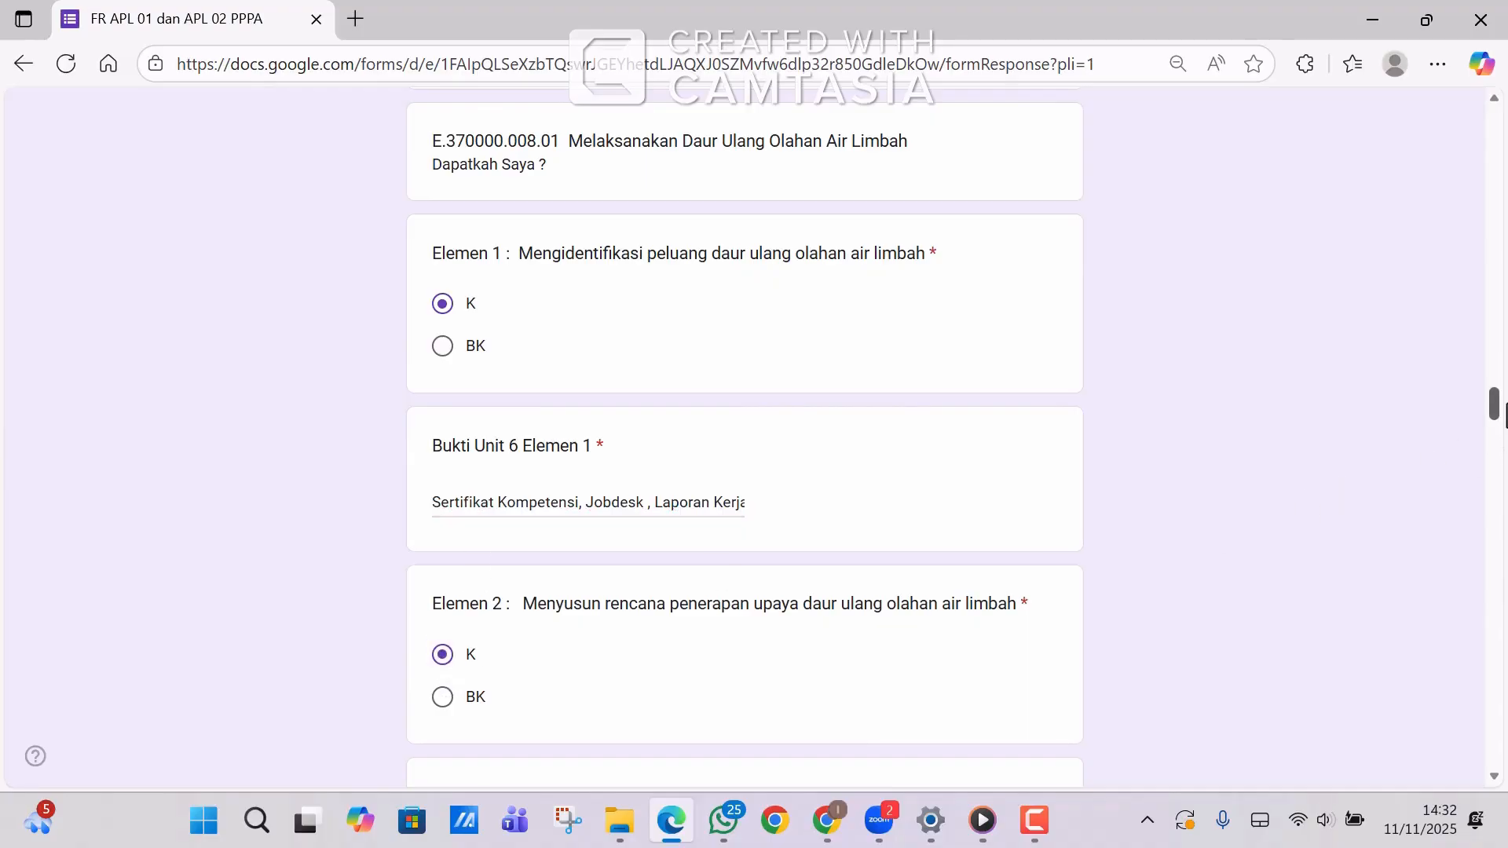
drag(1495, 405, 1495, 426)
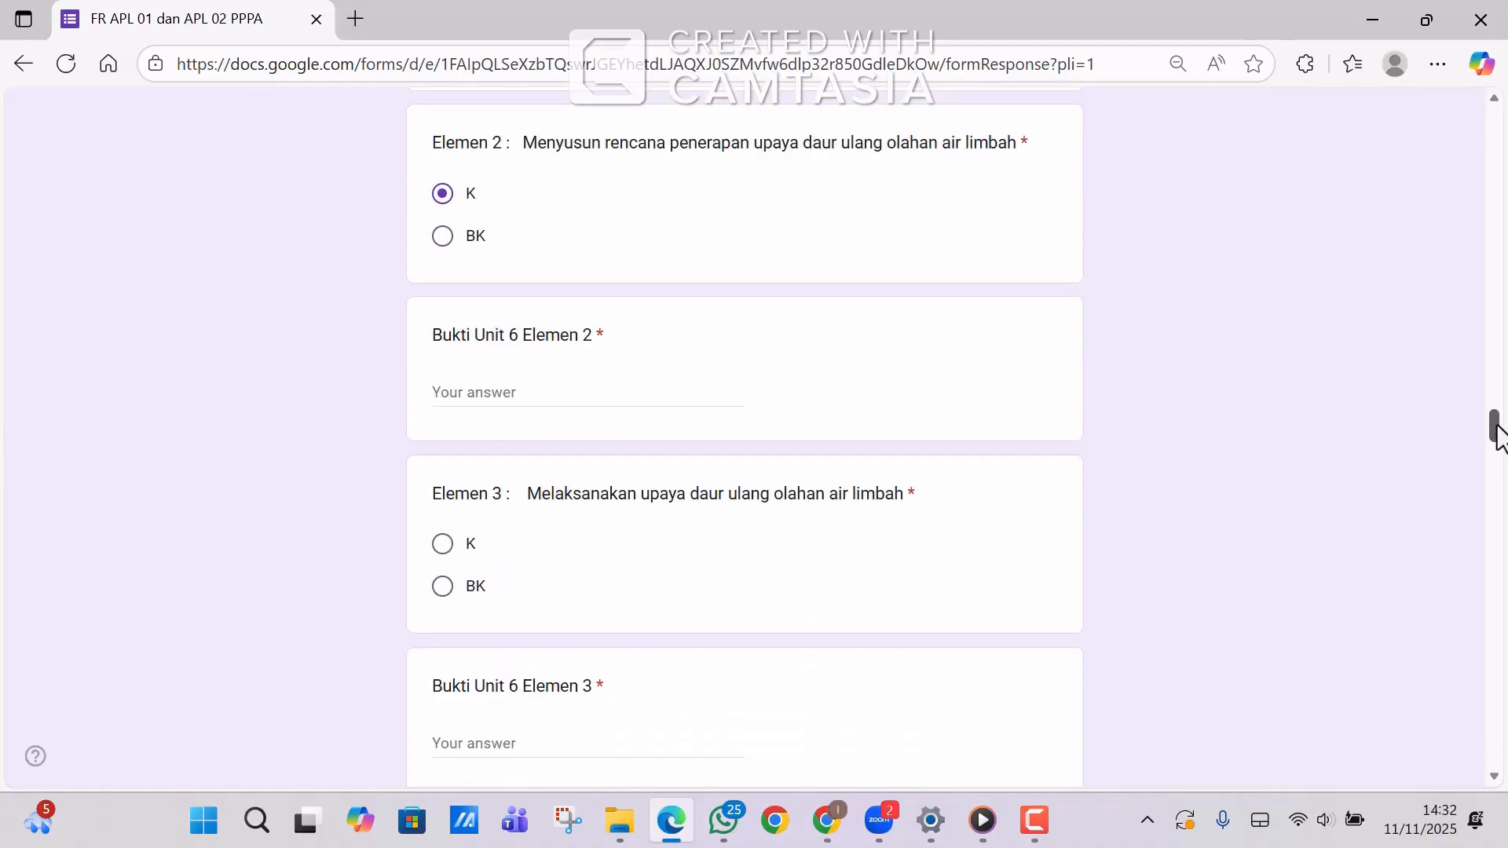
click(563, 381)
text(Sertifikat Kompetensi, Jobdesk , Laporan Kerja)
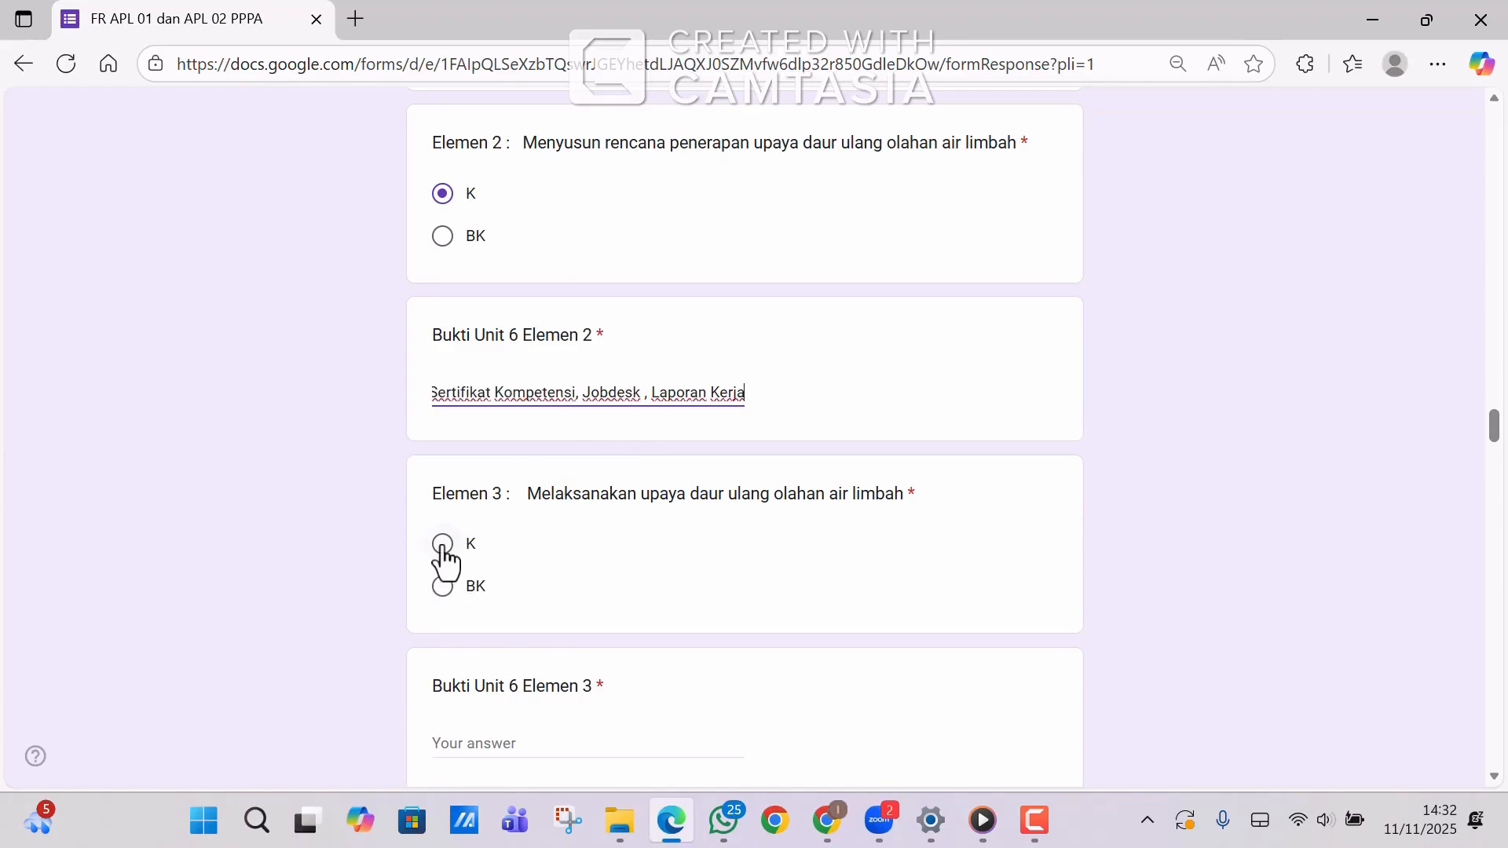
Mark Unit 6 Elemen 3 and 4 as K and paste the evidence list into each.
click(443, 544)
click(453, 741)
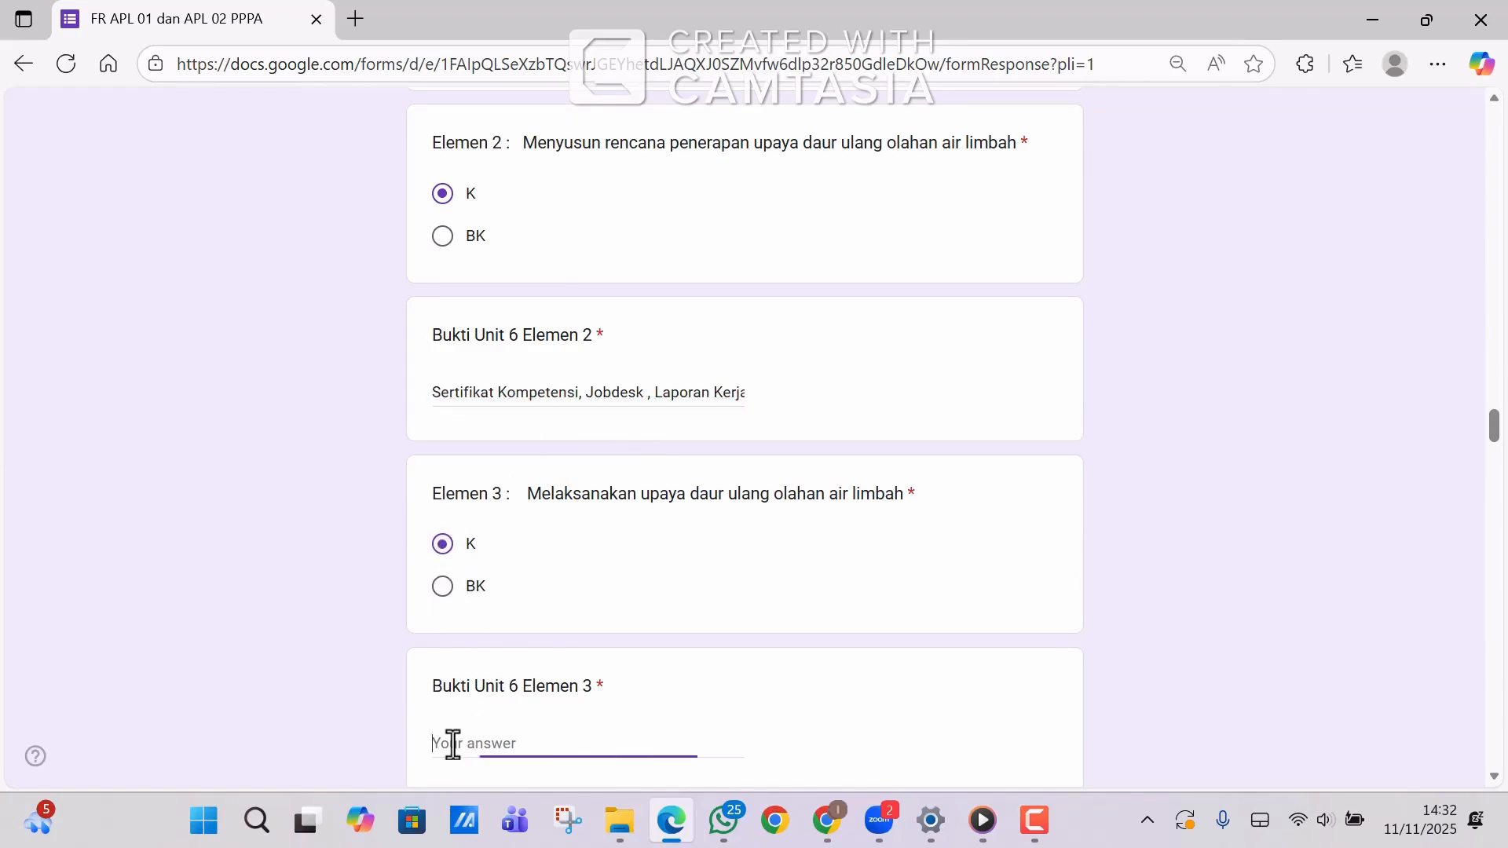
text(Sertifikat Kompetensi, Jobdesk , Laporan Kerja)
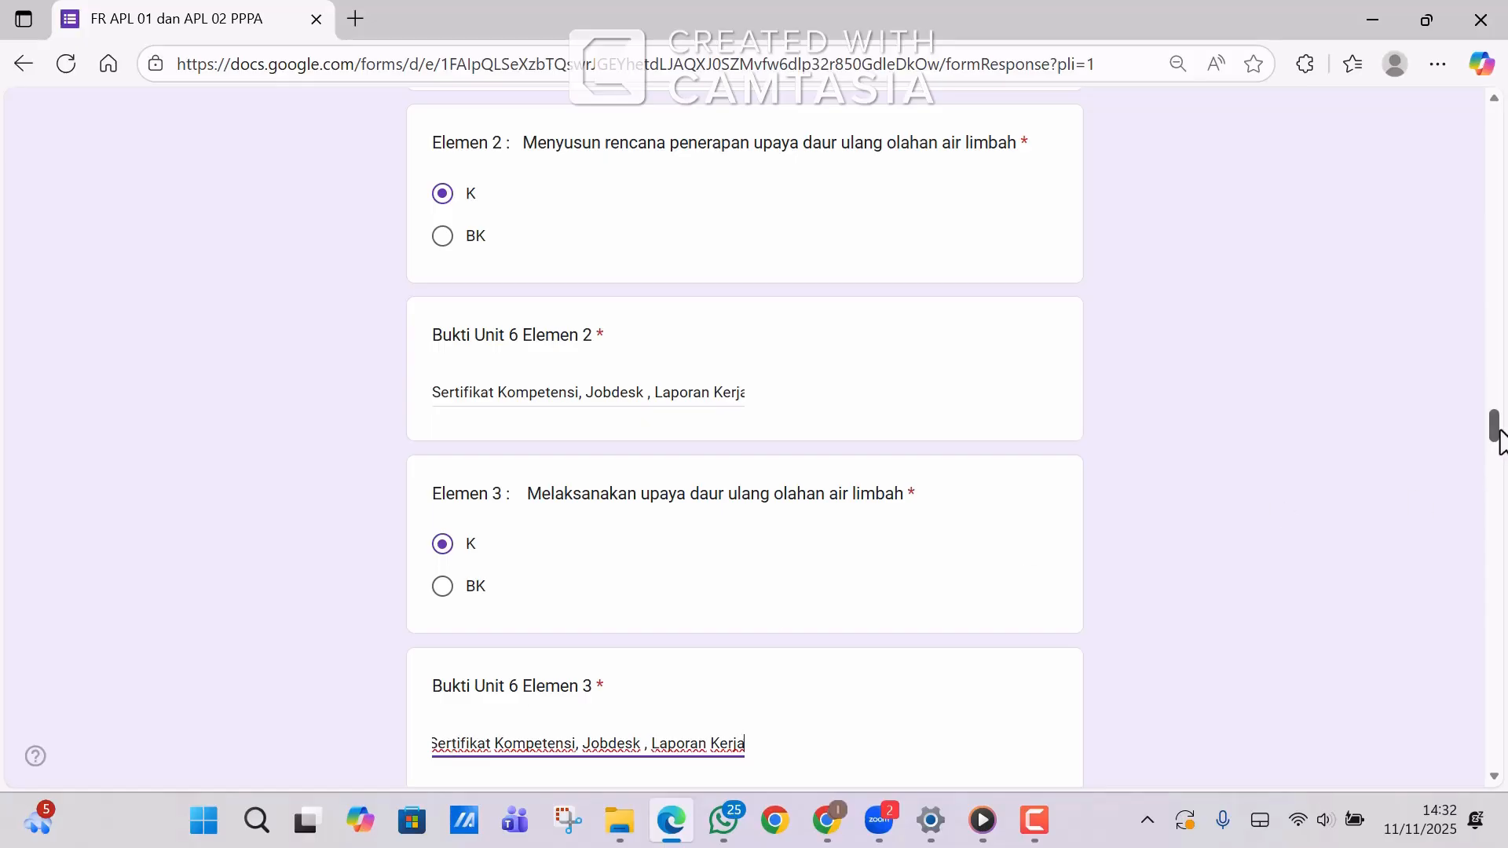
drag(1499, 436, 1499, 459)
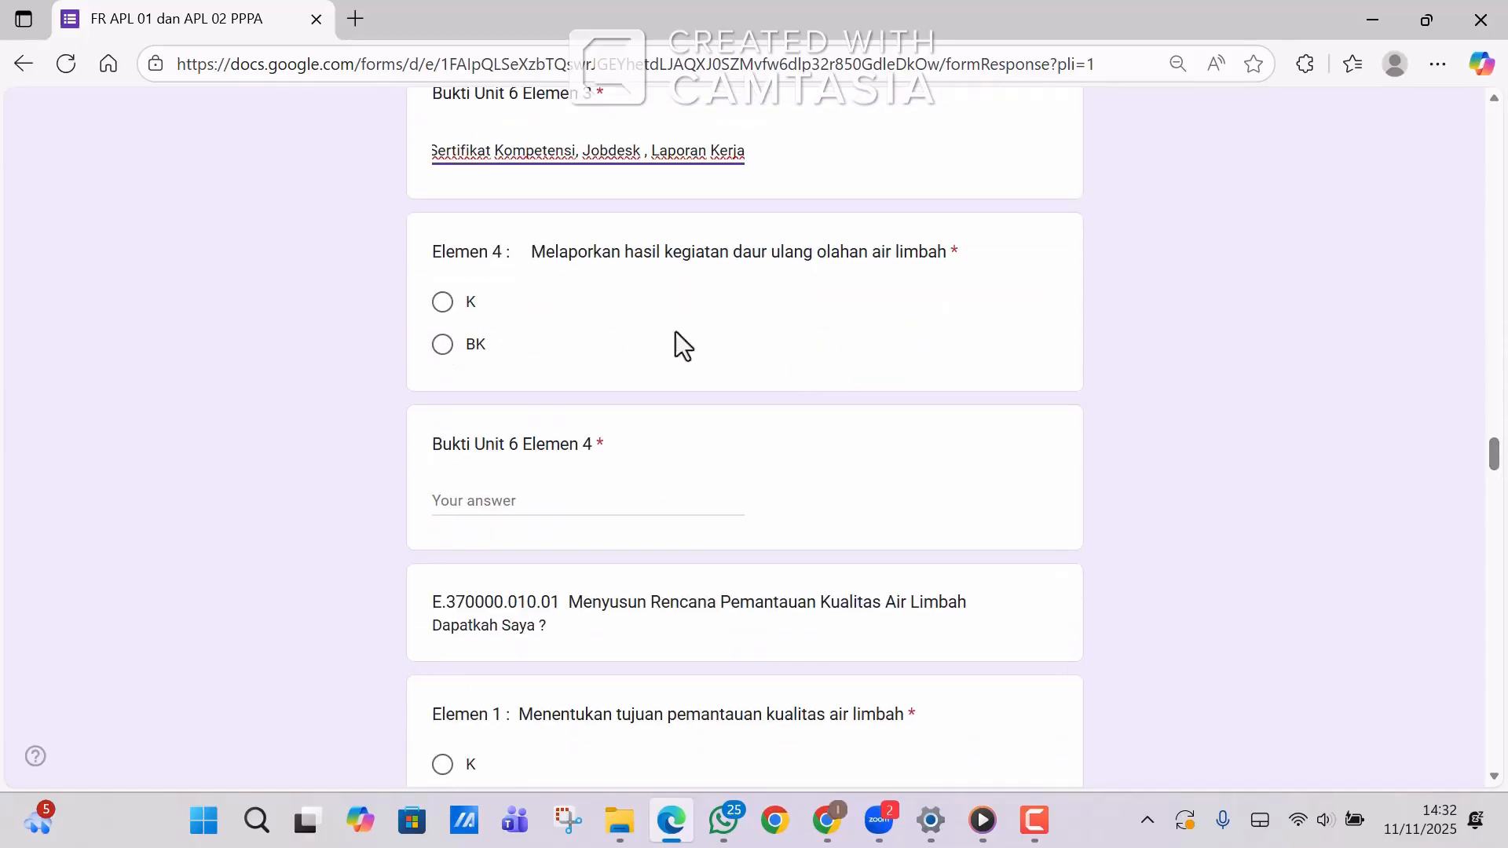
click(444, 305)
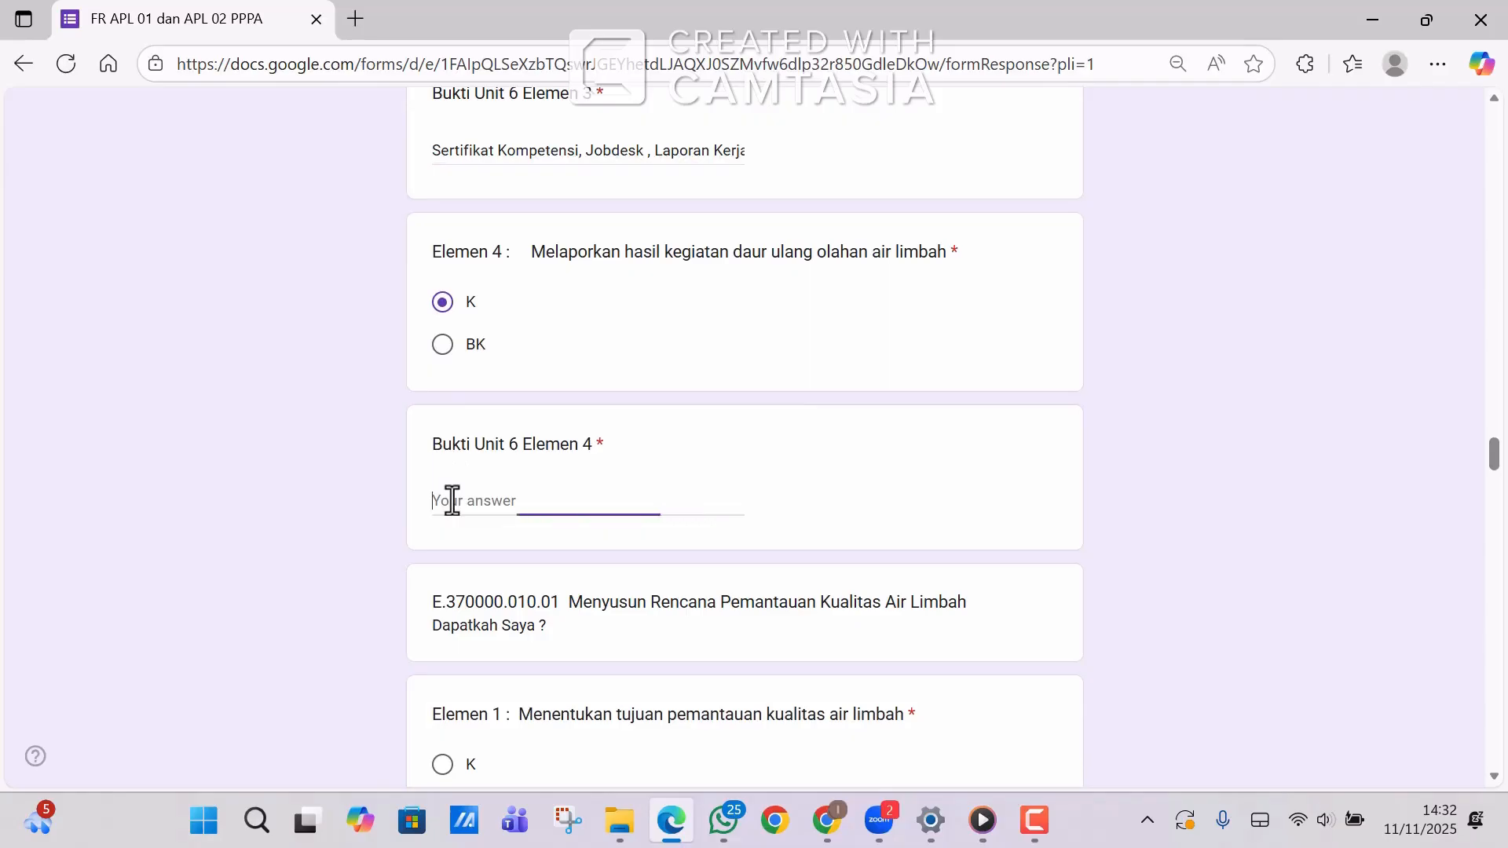
text(Sertifikat Kompetensi, Jobdesk , Laporan Kerja)
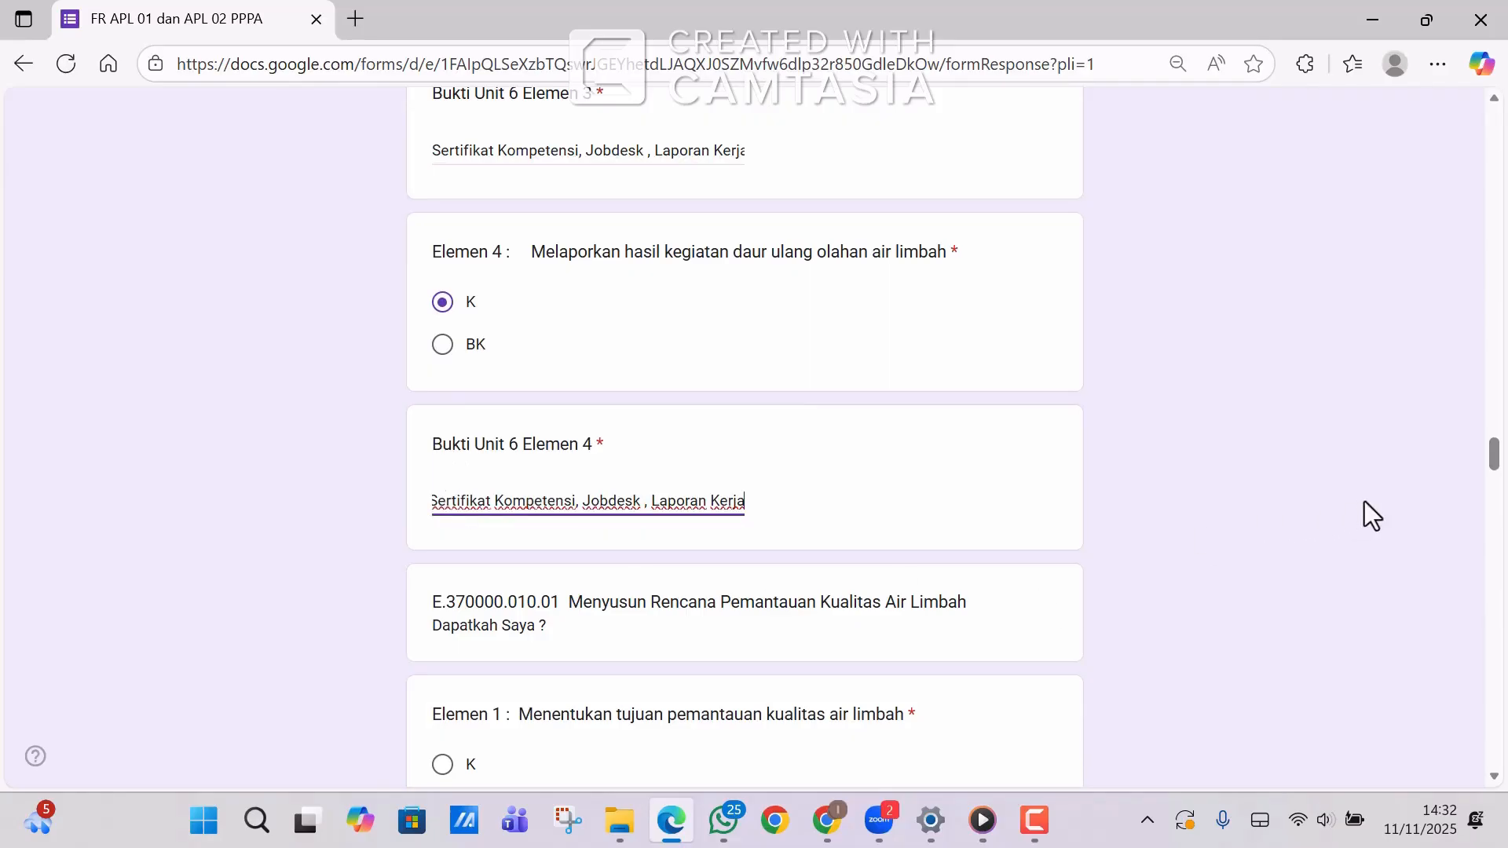
drag(1499, 466, 1498, 484)
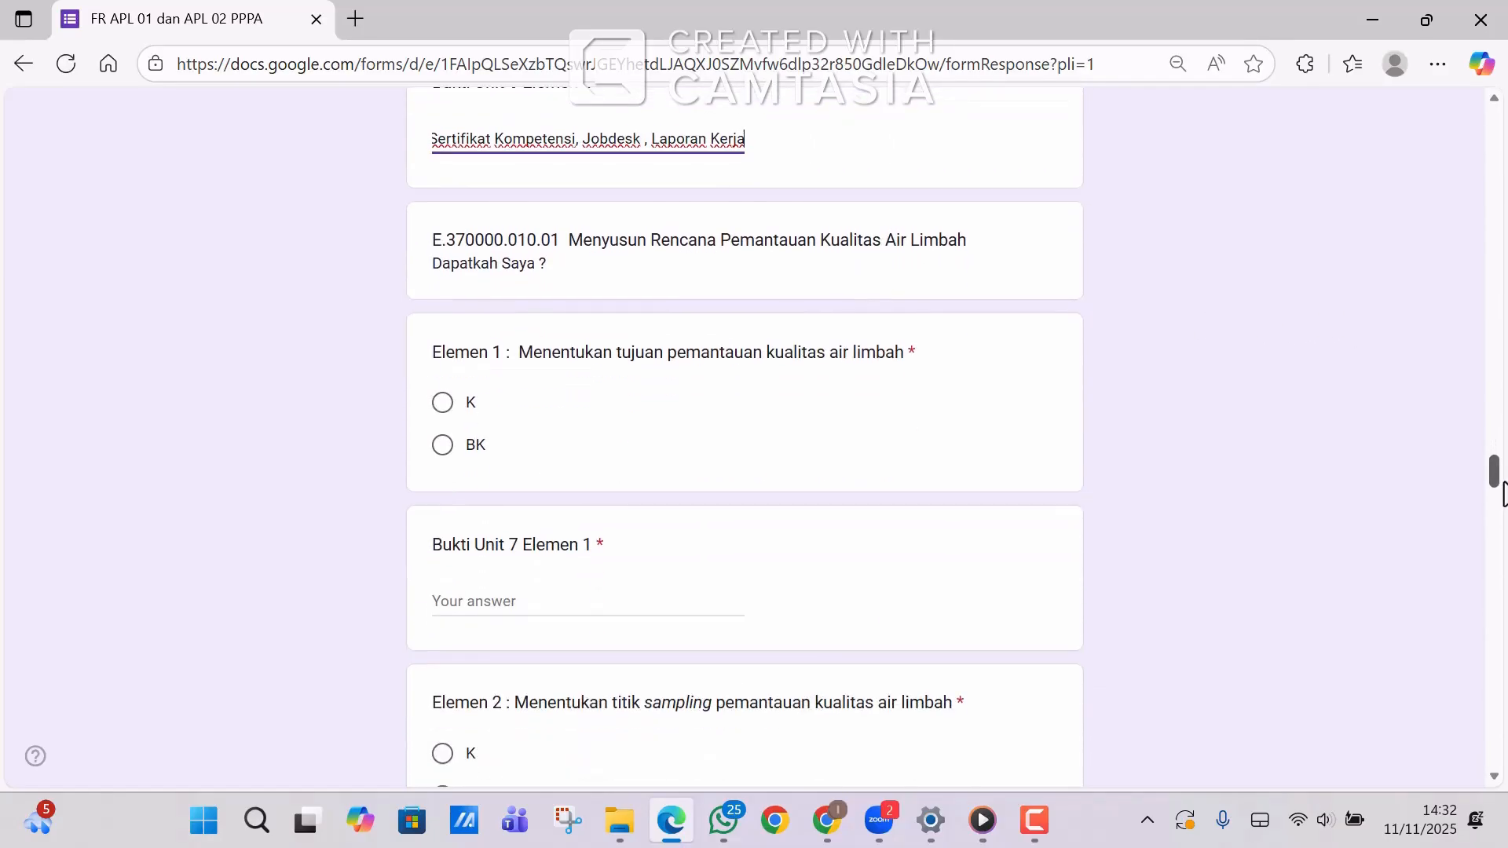
Mark Unit 7 Elemen 1 and 2 as K, each with the pasted evidence list.
click(445, 402)
click(455, 604)
text(Sertifikat Kompetensi, Jobdesk , Laporan Kerja)
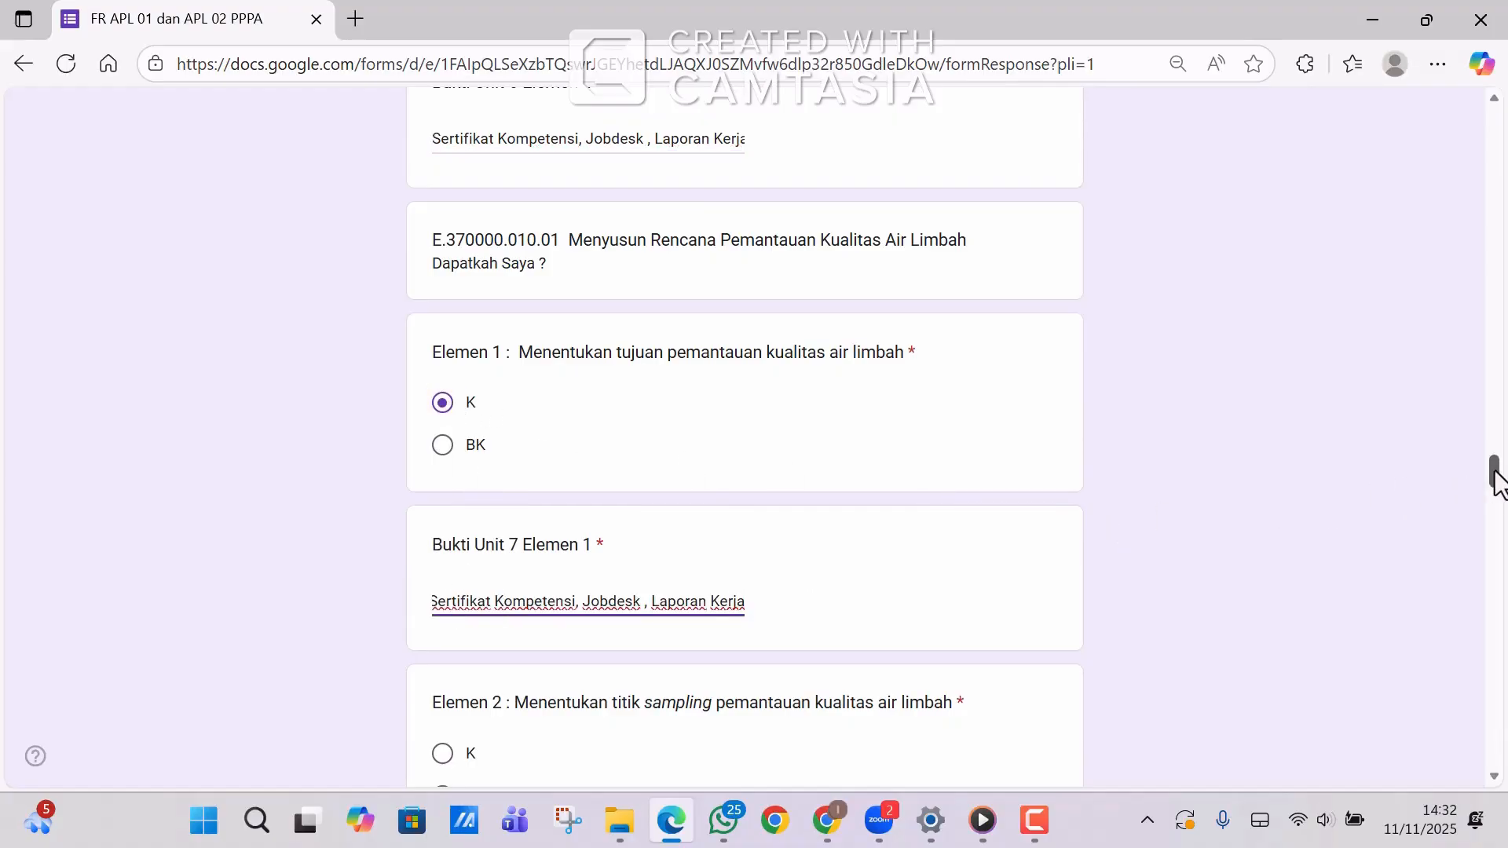
drag(1495, 473, 1494, 492)
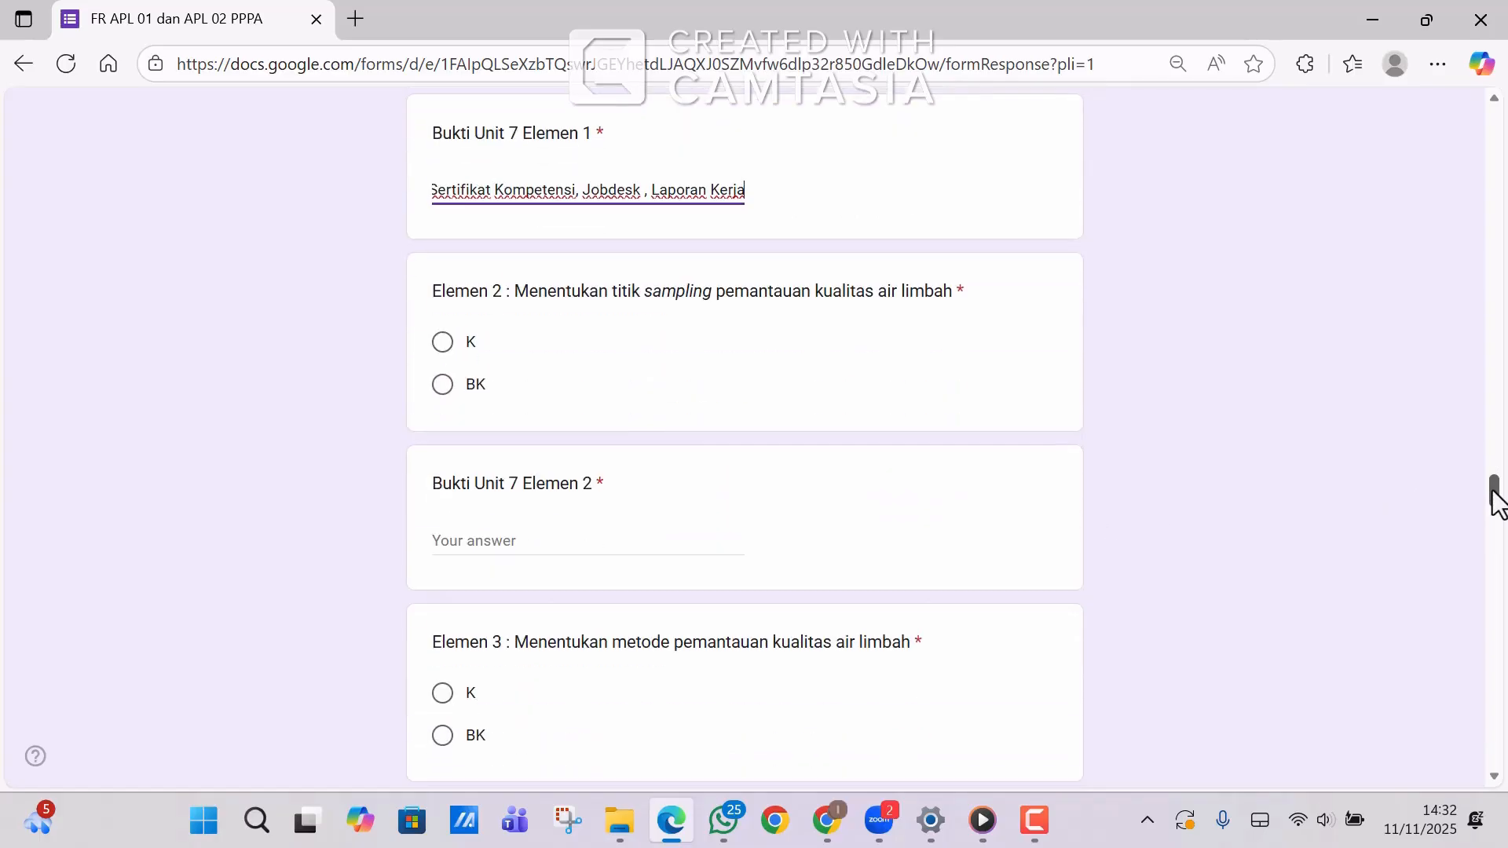
click(443, 343)
click(444, 550)
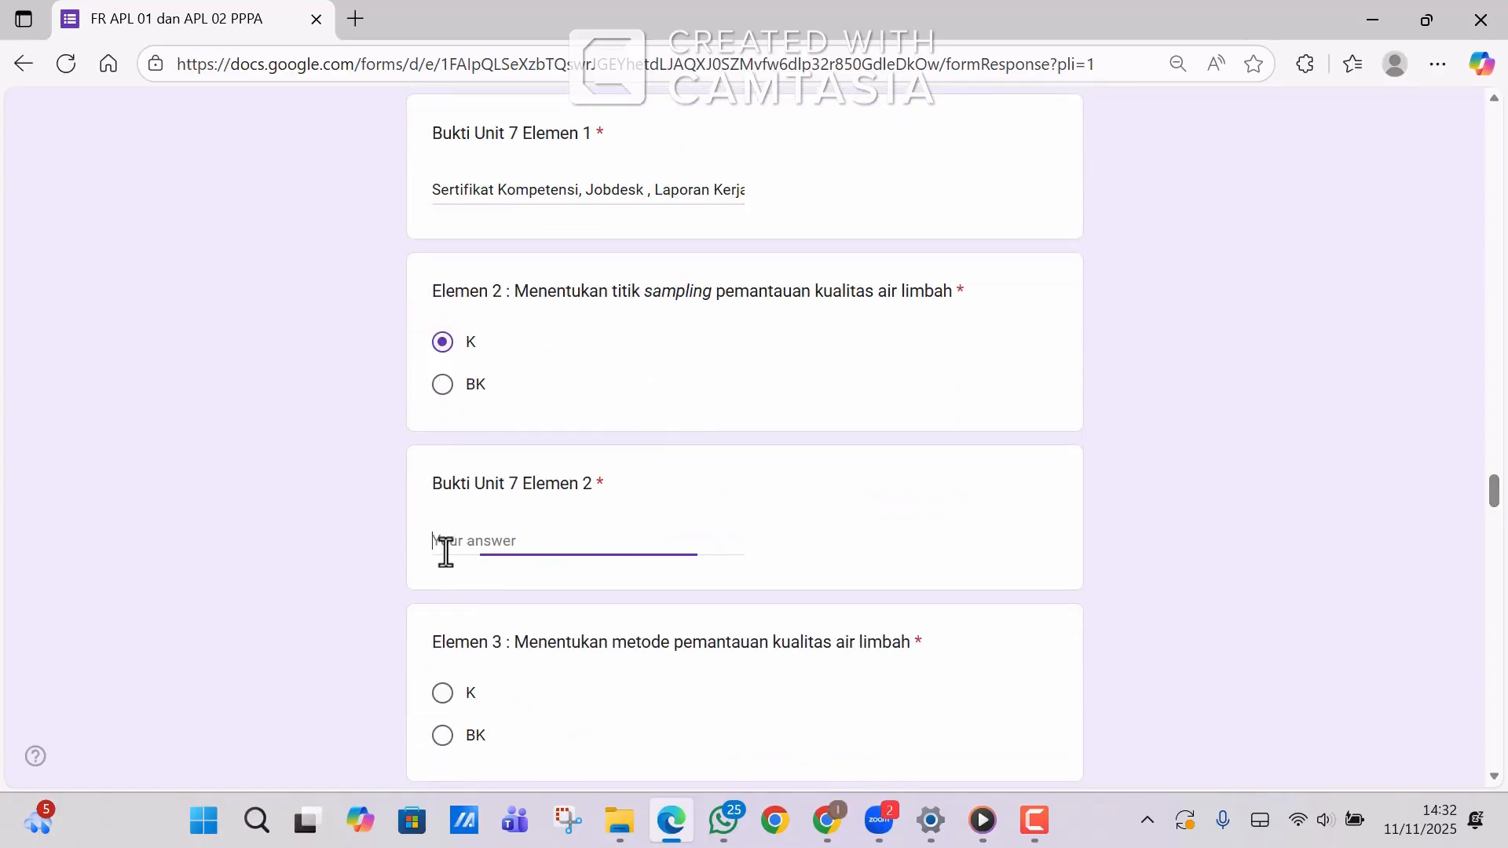
text(Sertifikat Kompetensi, Jobdesk , Laporan Kerja)
Mark Unit 7 Elemen 3 and 4 as K, each with the pasted evidence list.
click(442, 694)
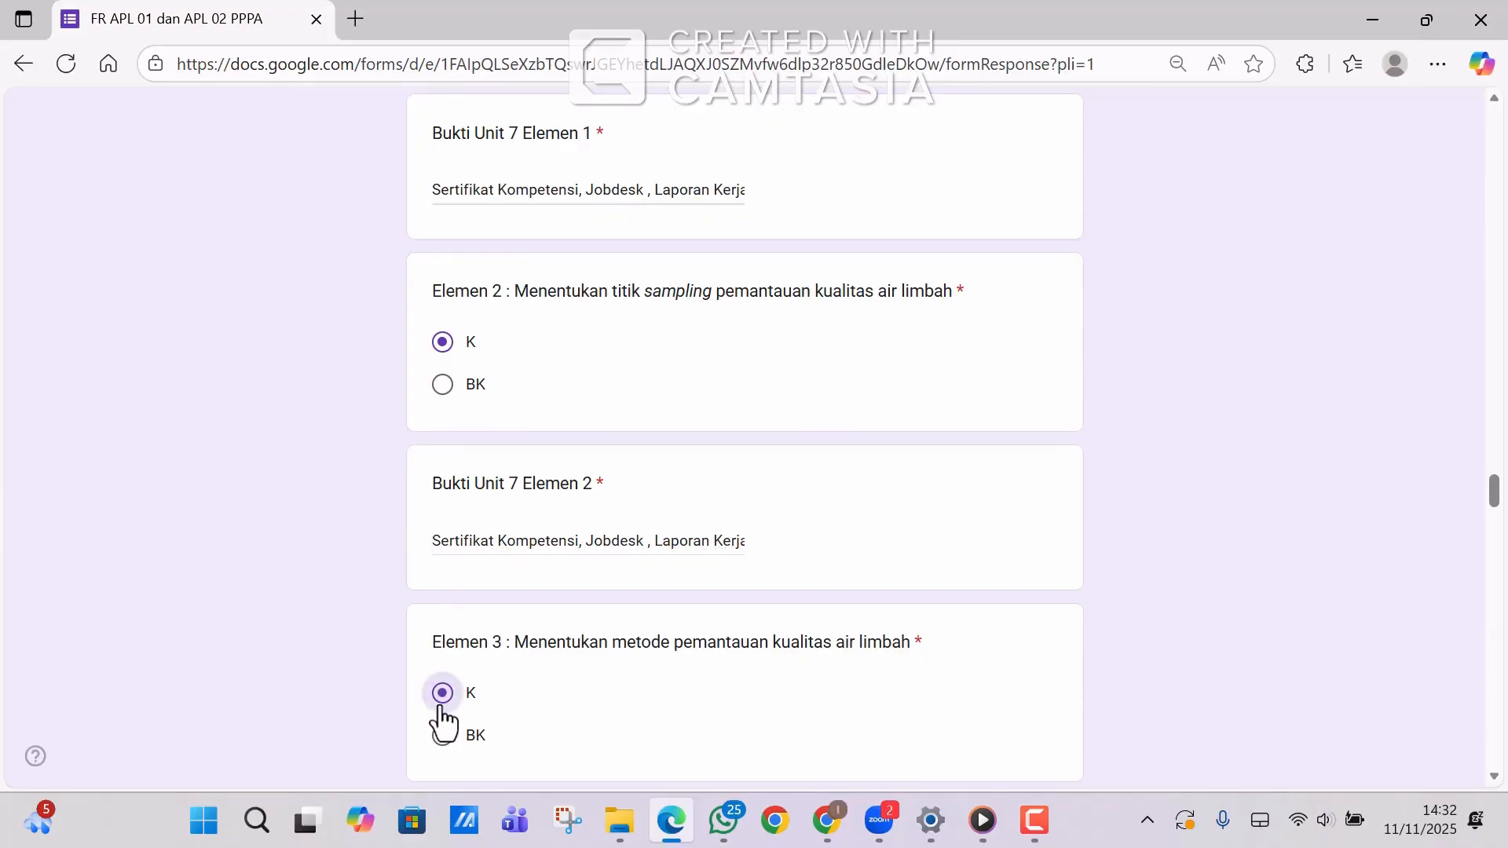
drag(1495, 503, 1496, 533)
click(540, 217)
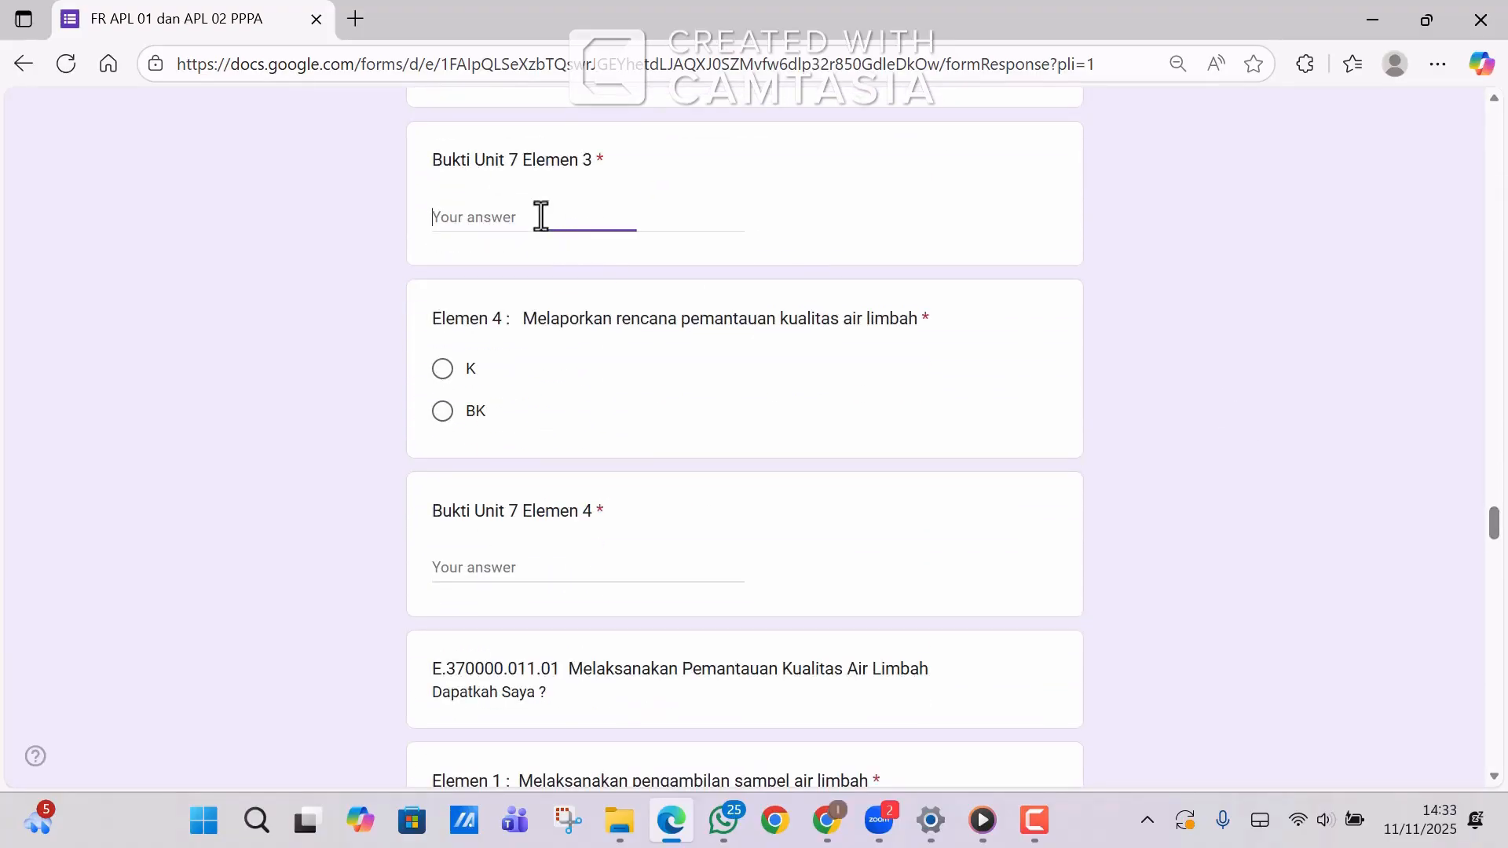
text(Sertifikat Kompetensi, Jobdesk , Laporan Kerja)
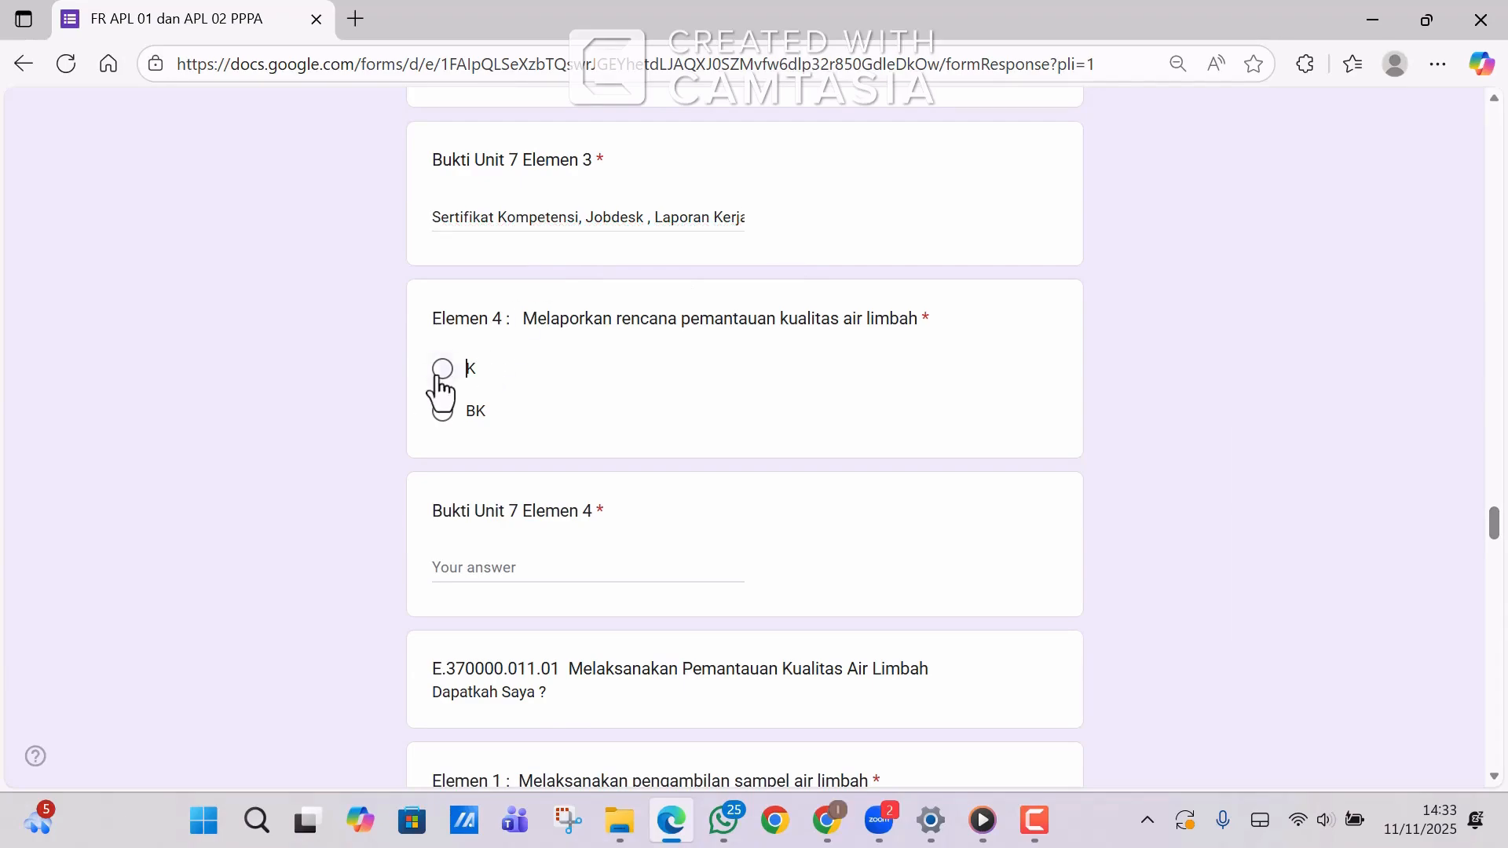
click(440, 371)
click(462, 559)
text(Sertifikat Kompetensi, Jobdesk , Laporan Kerja)
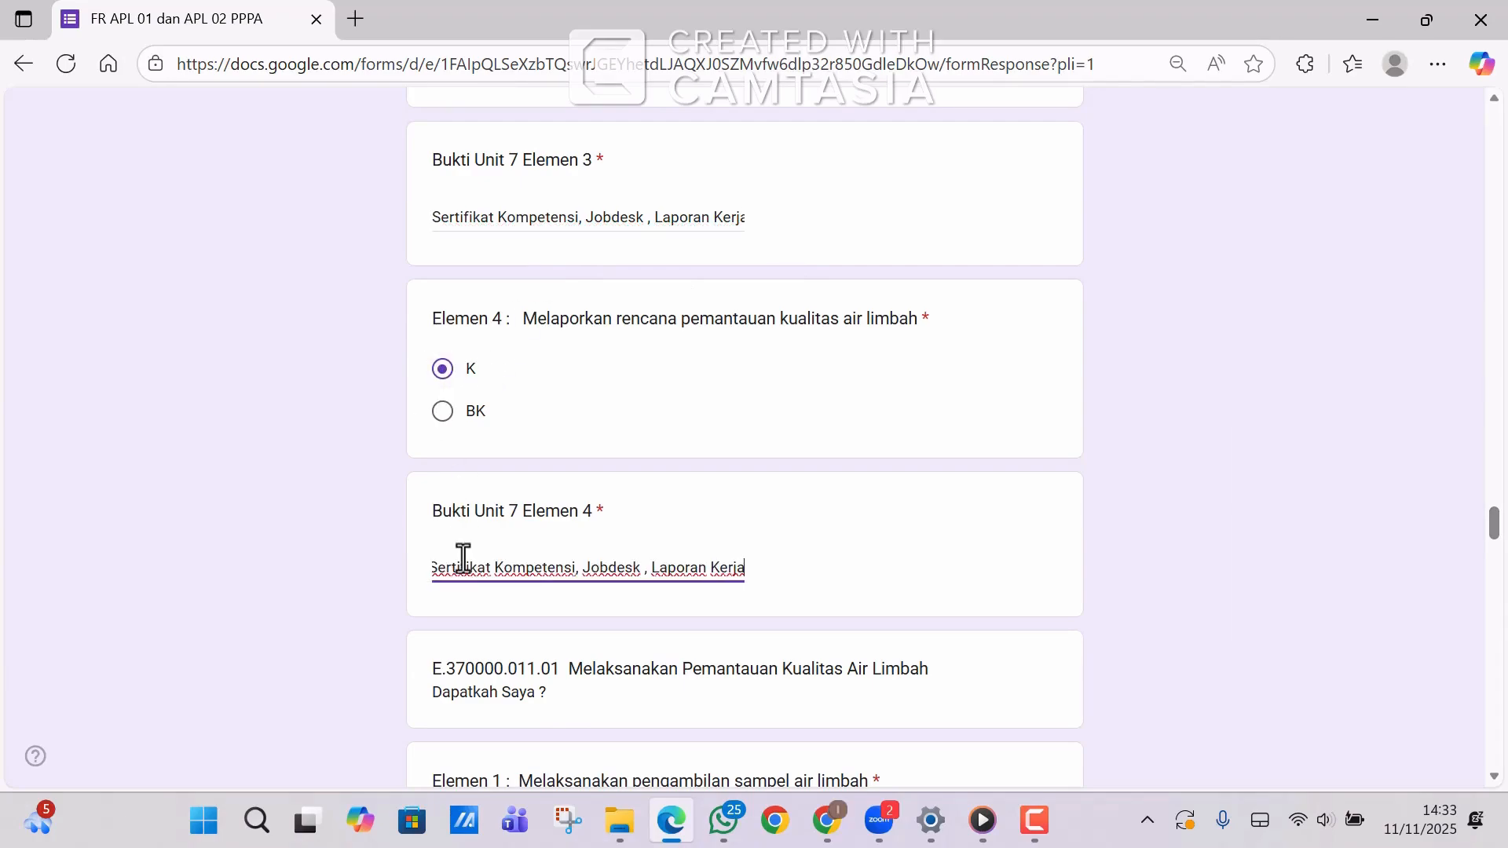
Mark Unit 8 Elemen 1 and 2 as K, each with the pasted evidence list.
drag(1496, 525, 1497, 554)
click(444, 292)
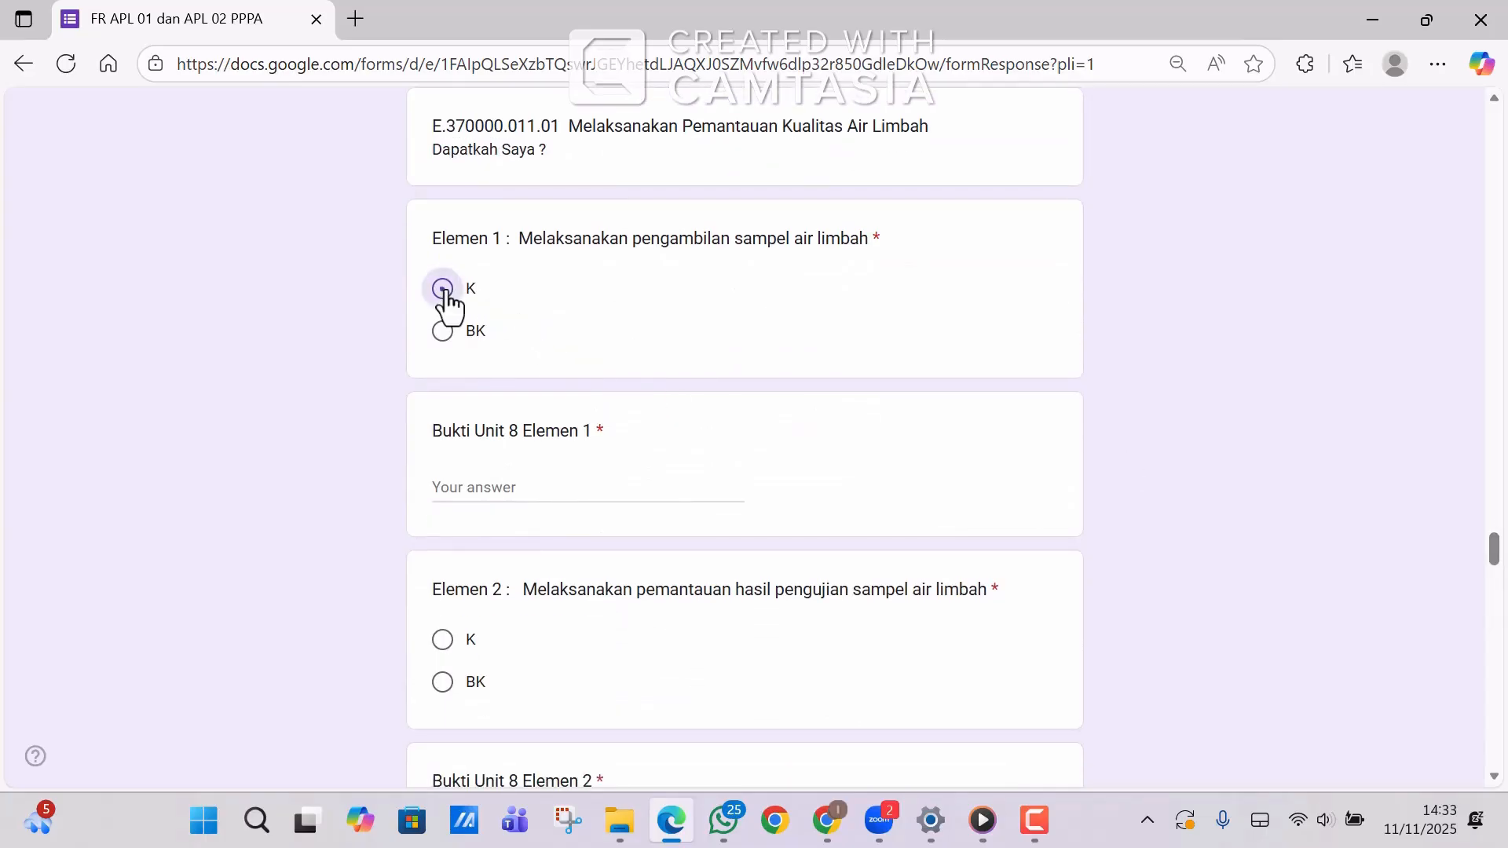
click(449, 481)
text(Sertifikat Kompetensi, Jobdesk , Laporan Kerja)
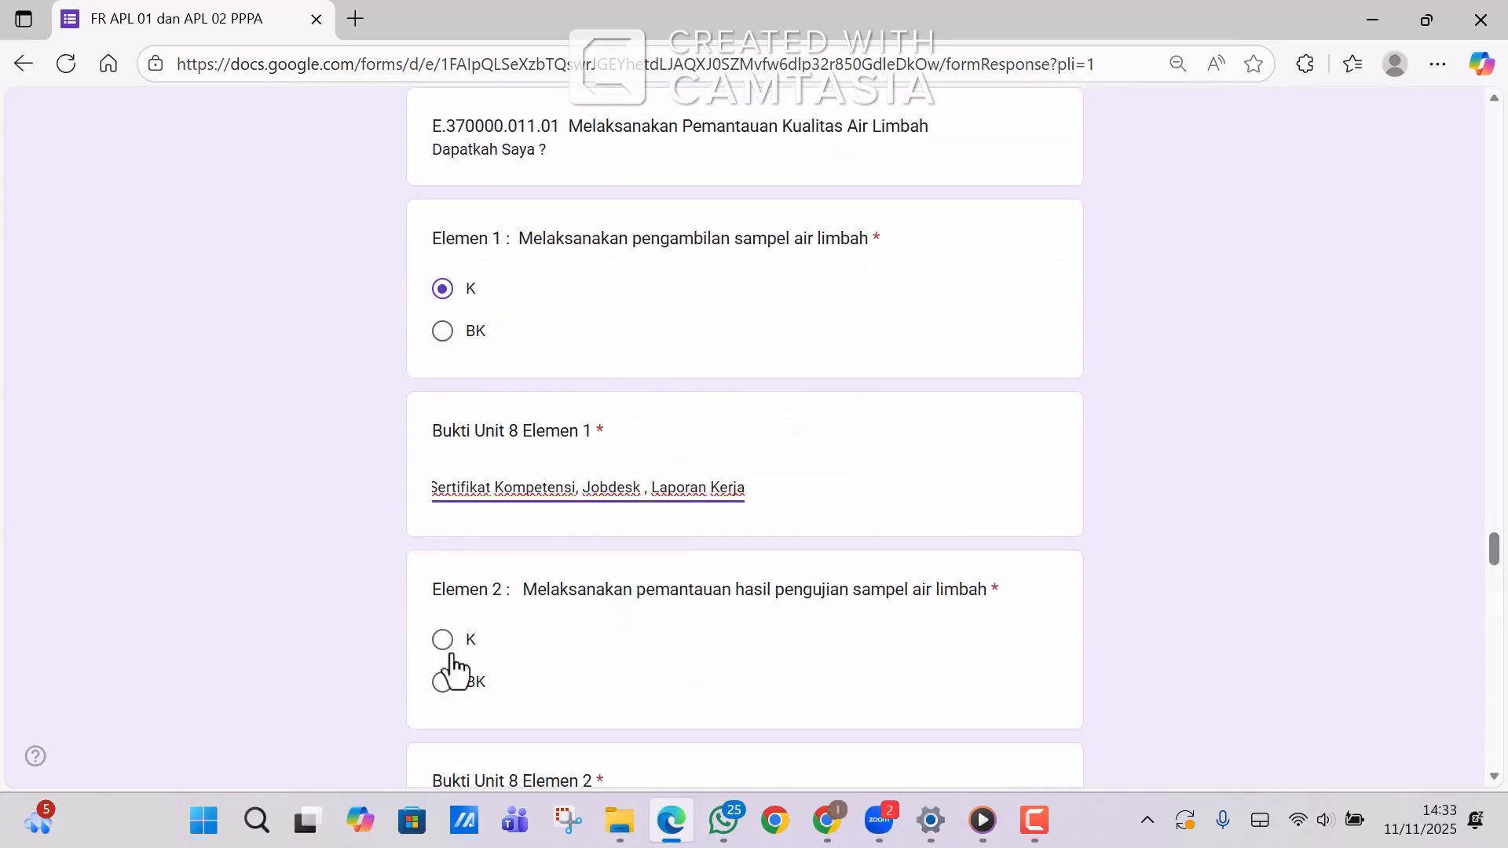
click(442, 641)
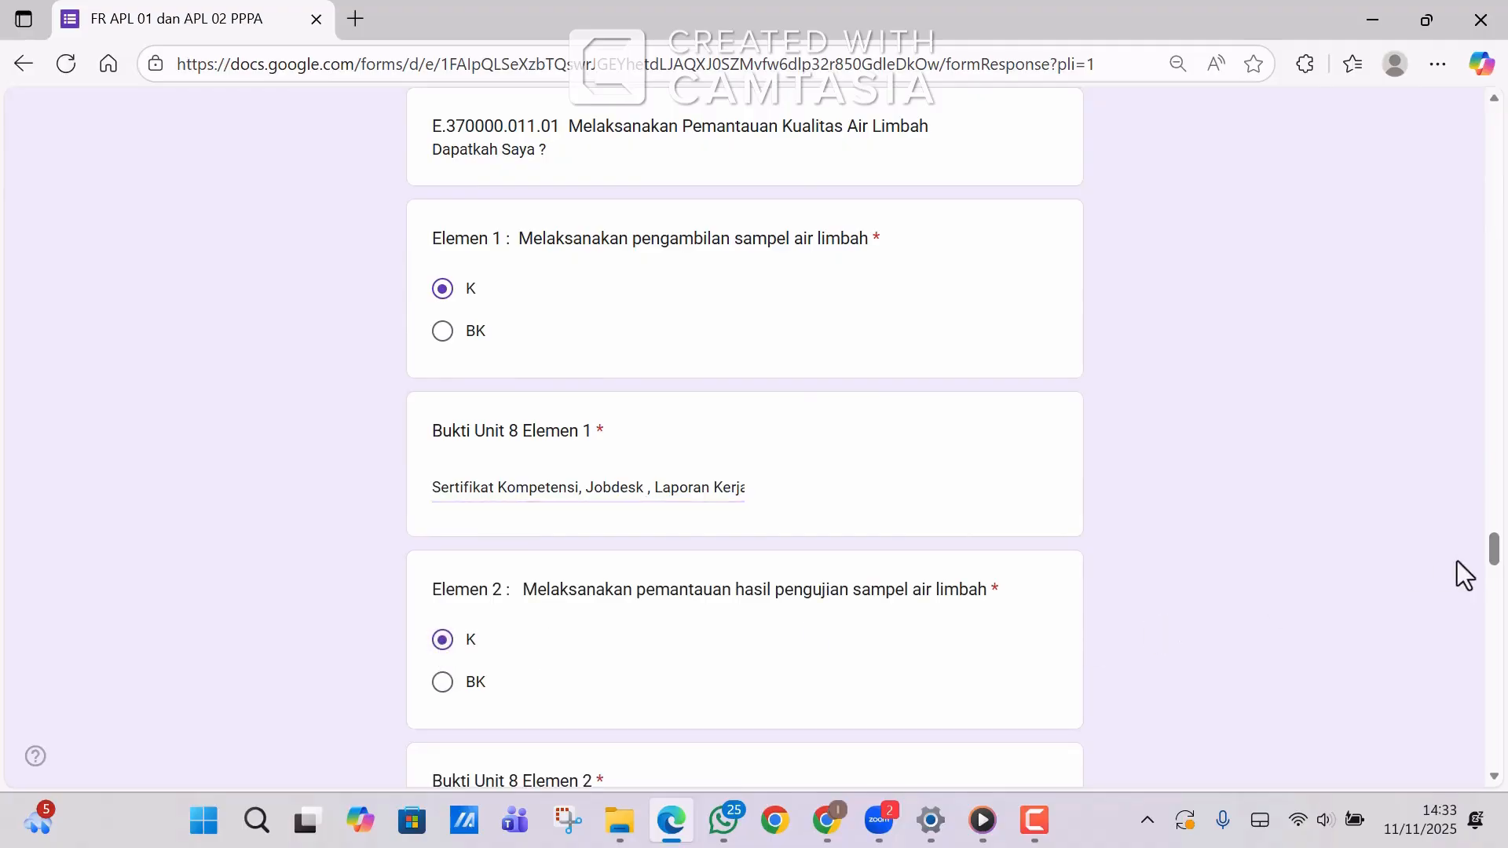
drag(1495, 562, 1493, 583)
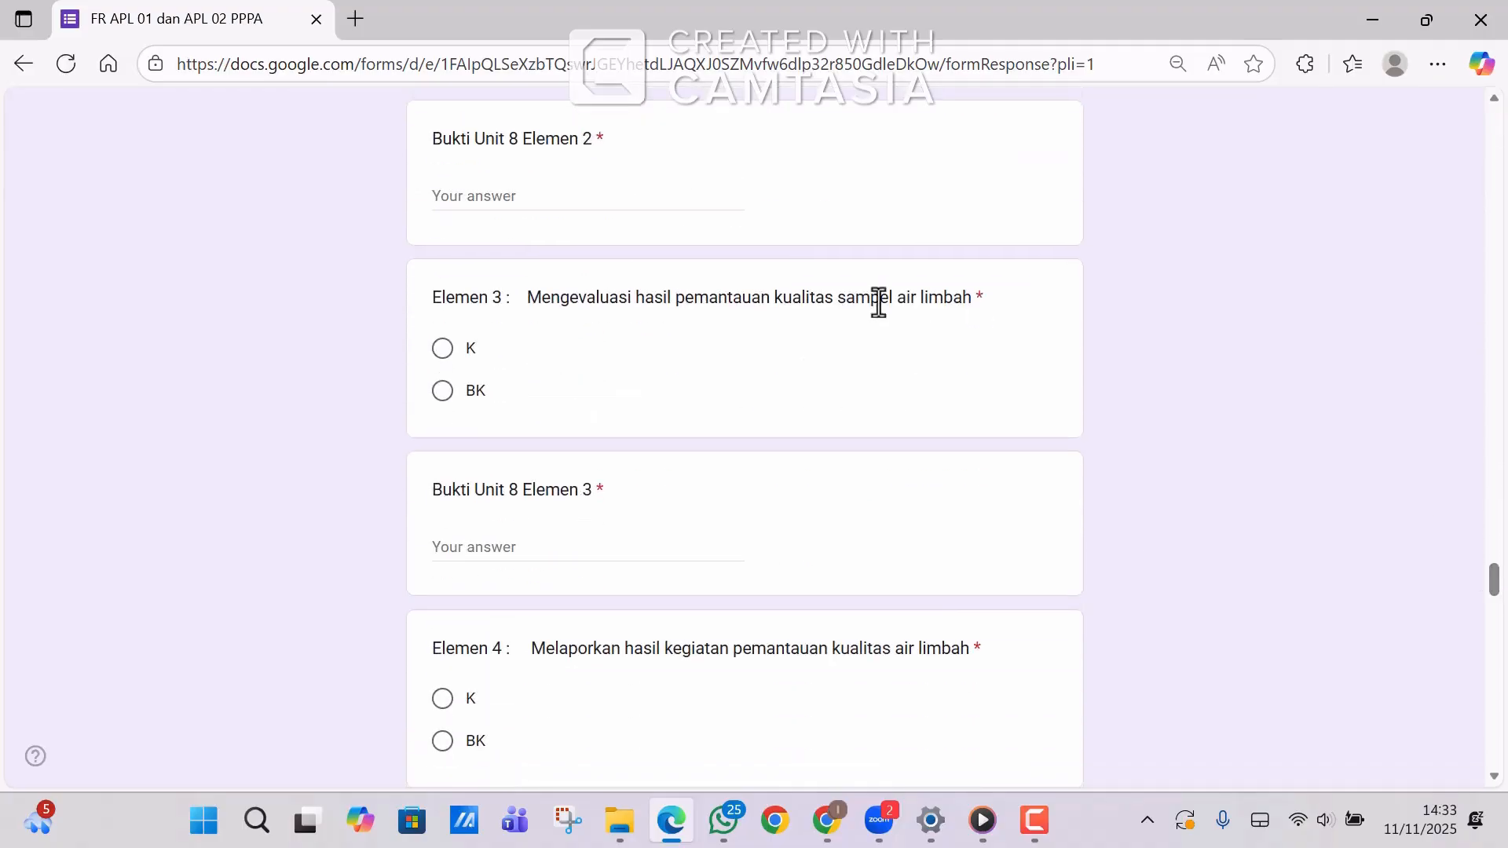
click(609, 204)
text(Sertifikat Kompetensi, Jobdesk , Laporan Kerja)
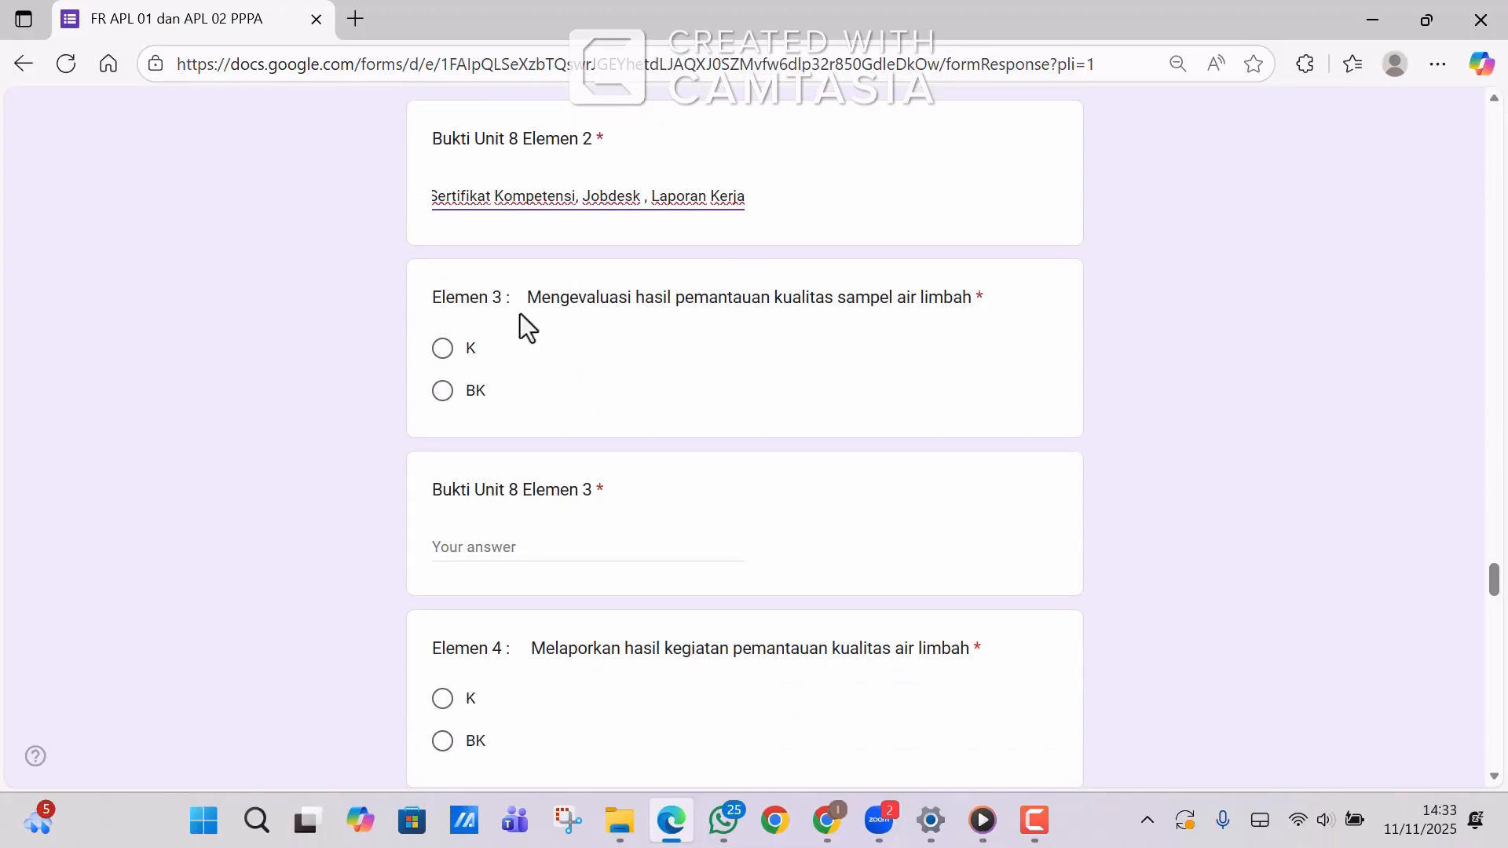
Mark Unit 8 Elemen 3–4 as K with evidence, and Unit 9 Elemen 1 as K.
click(441, 348)
click(453, 554)
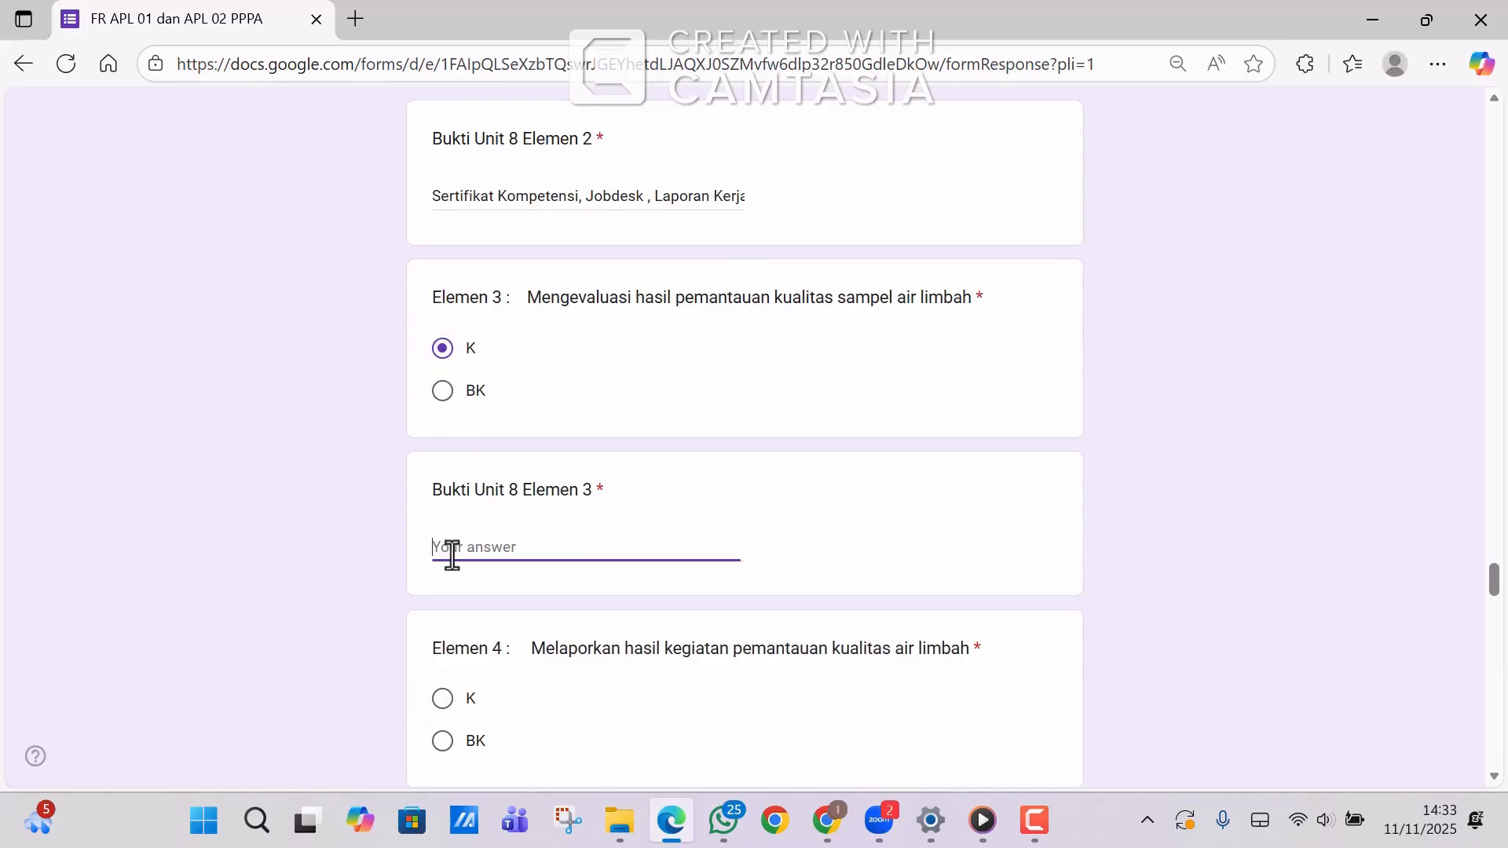
text(Sertifikat Kompetensi, Jobdesk , Laporan Kerja)
click(441, 699)
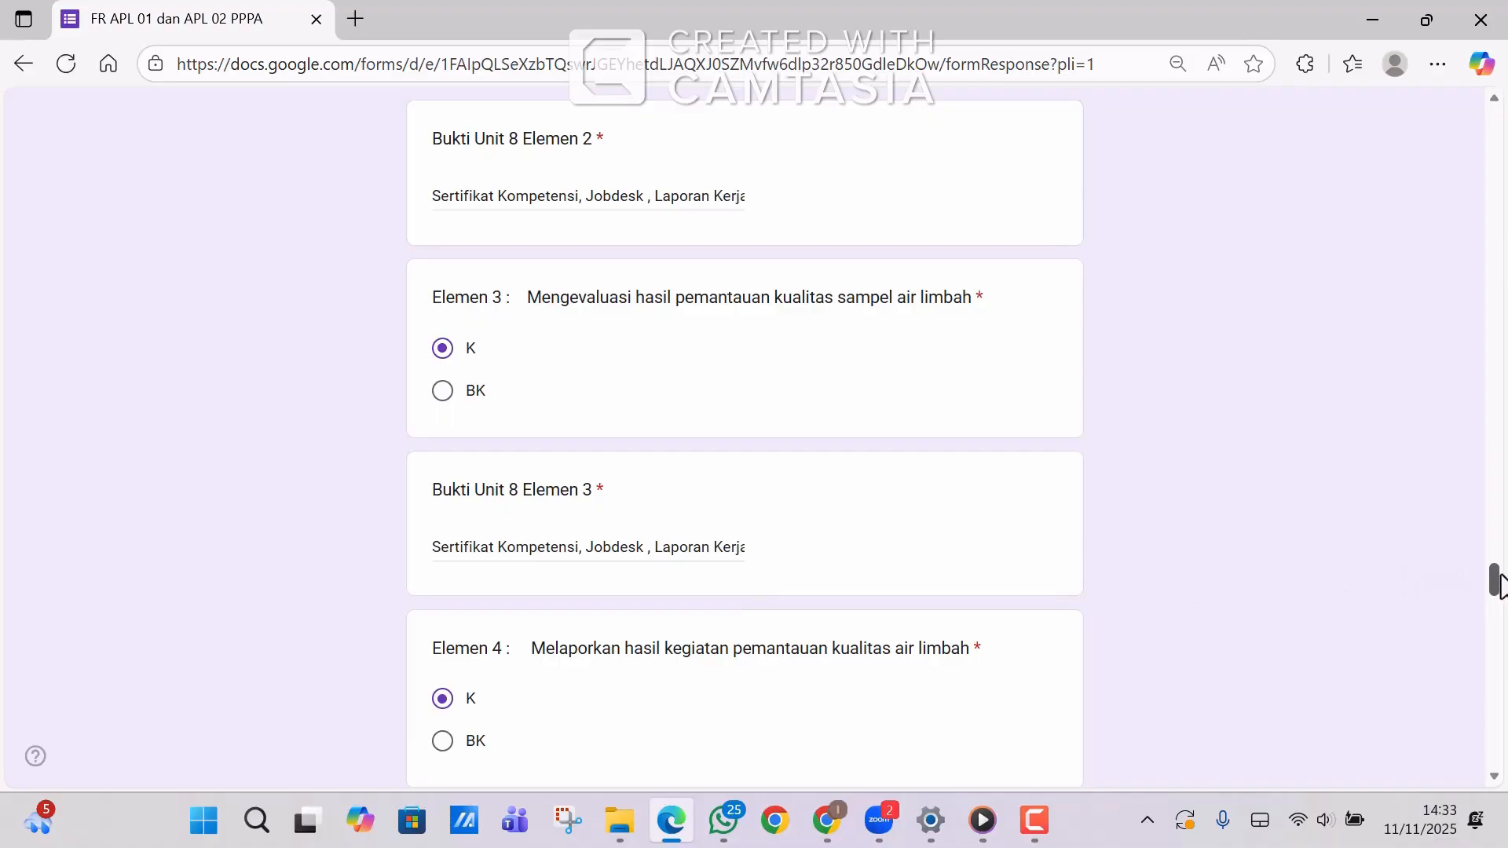
drag(1498, 580, 1497, 598)
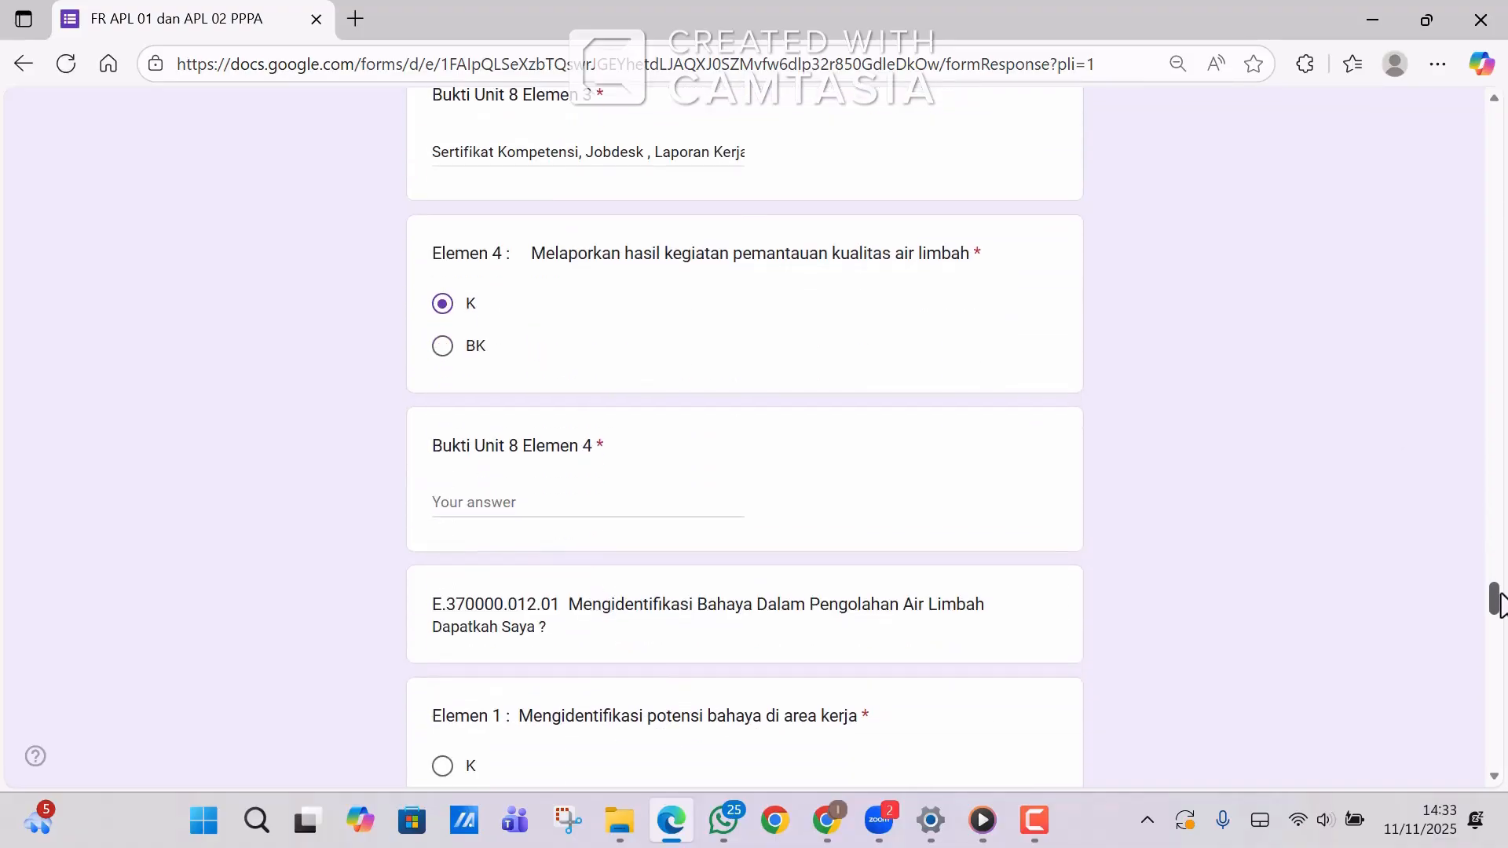
click(572, 497)
text(Sertifikat Kompetensi, Jobdesk , Laporan Kerja)
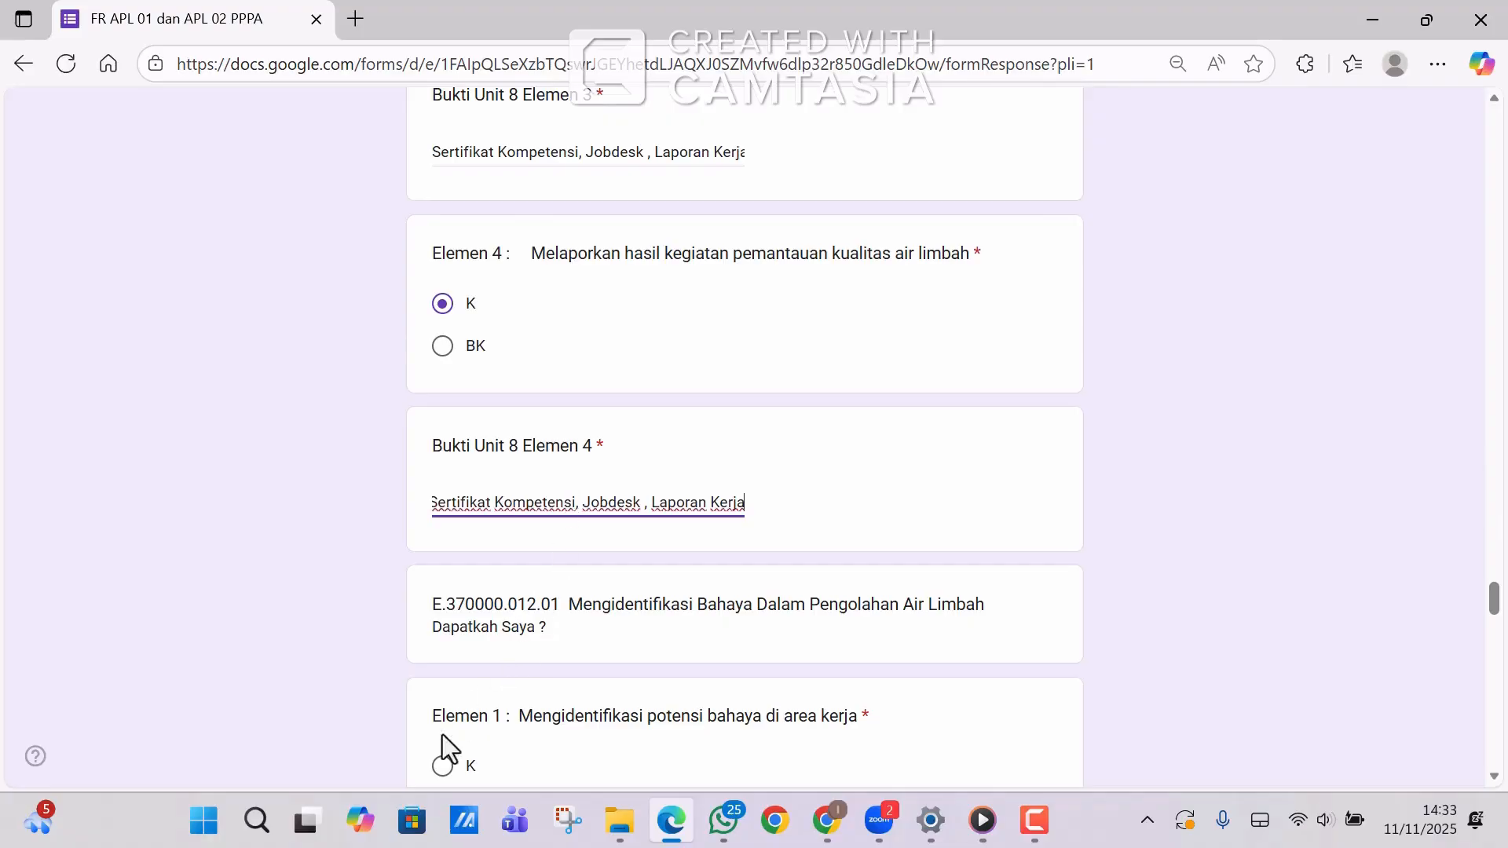
click(443, 766)
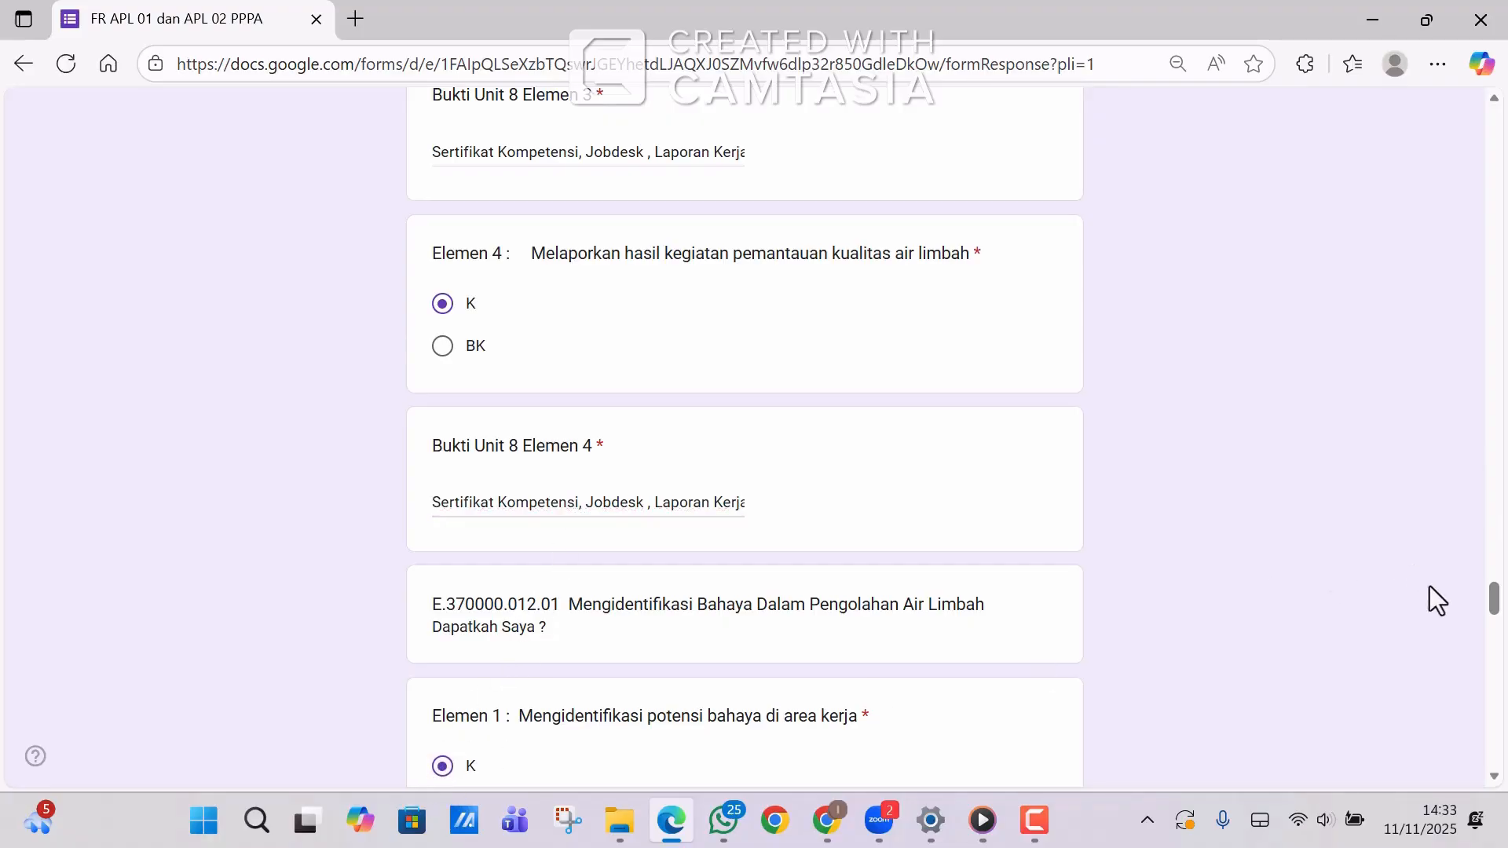
drag(1497, 602, 1497, 630)
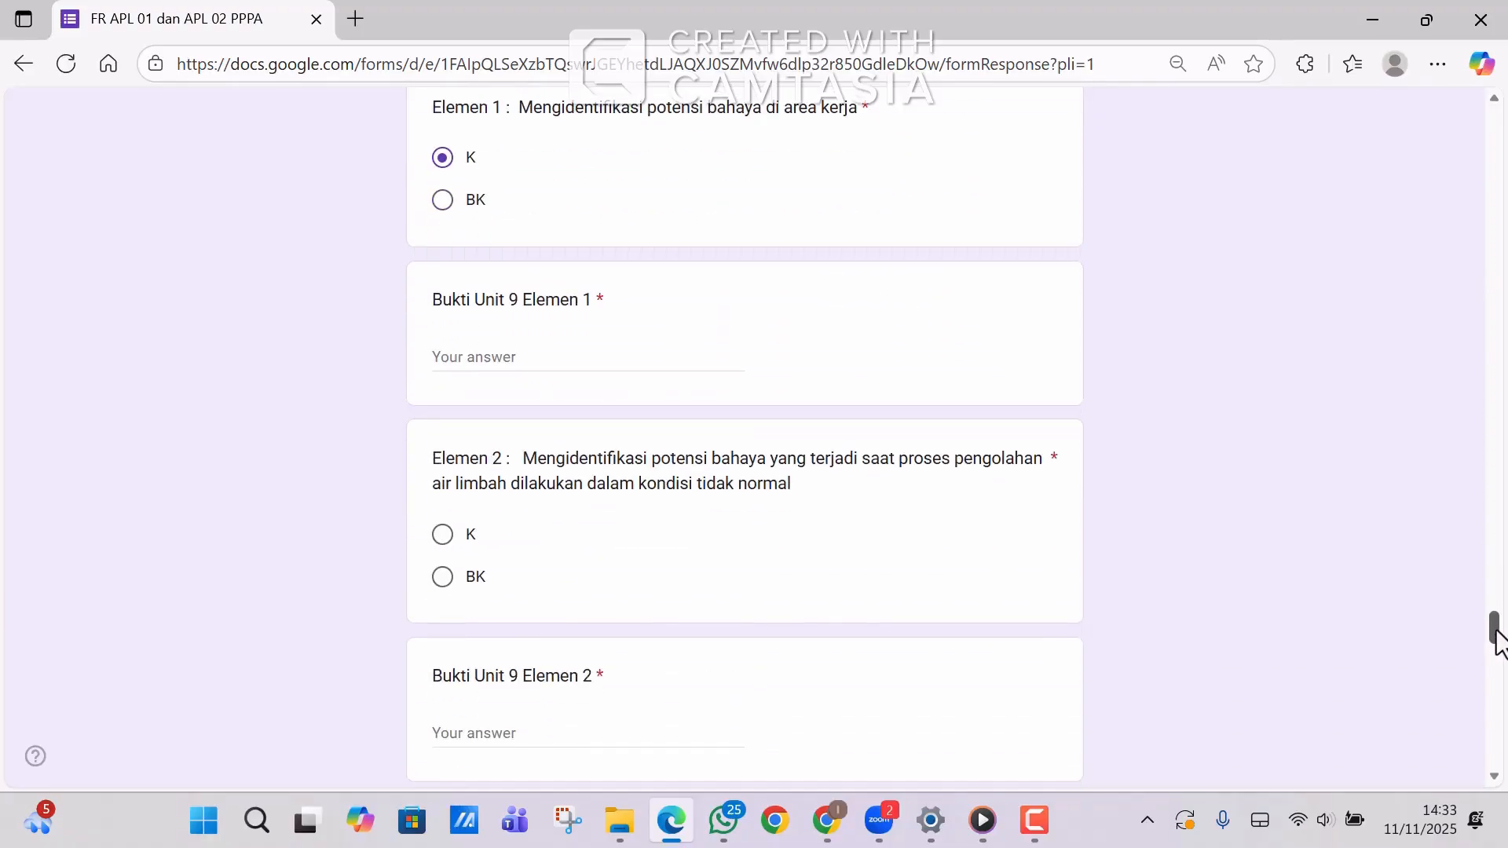
Fill Unit 9 Elemen 1 evidence and mark Elemen 2–3 as K with the evidence list.
click(589, 353)
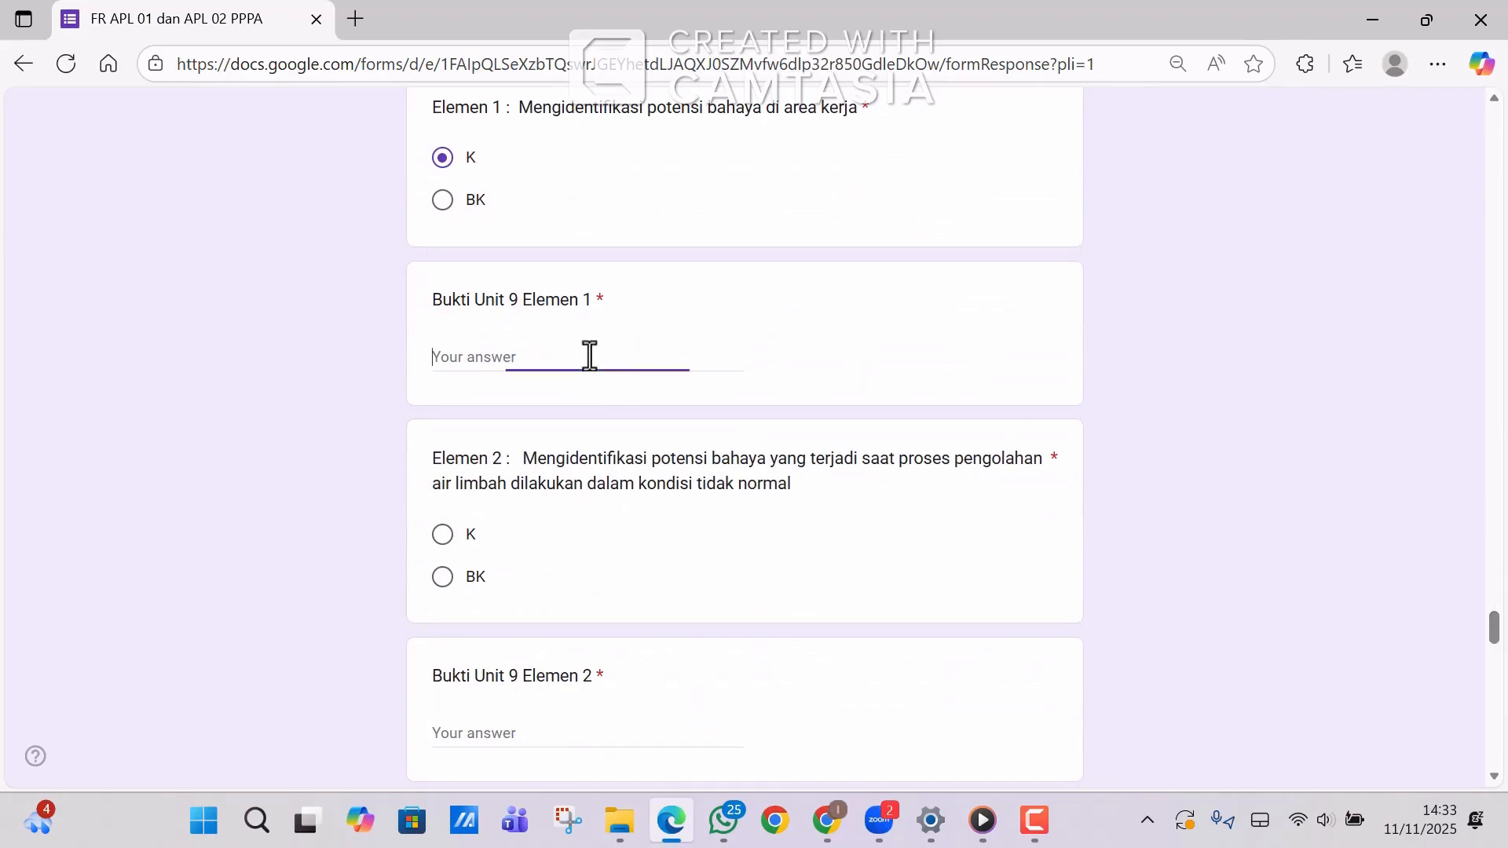
text(Sertifikat Kompetensi, Jobdesk , Laporan Kerja)
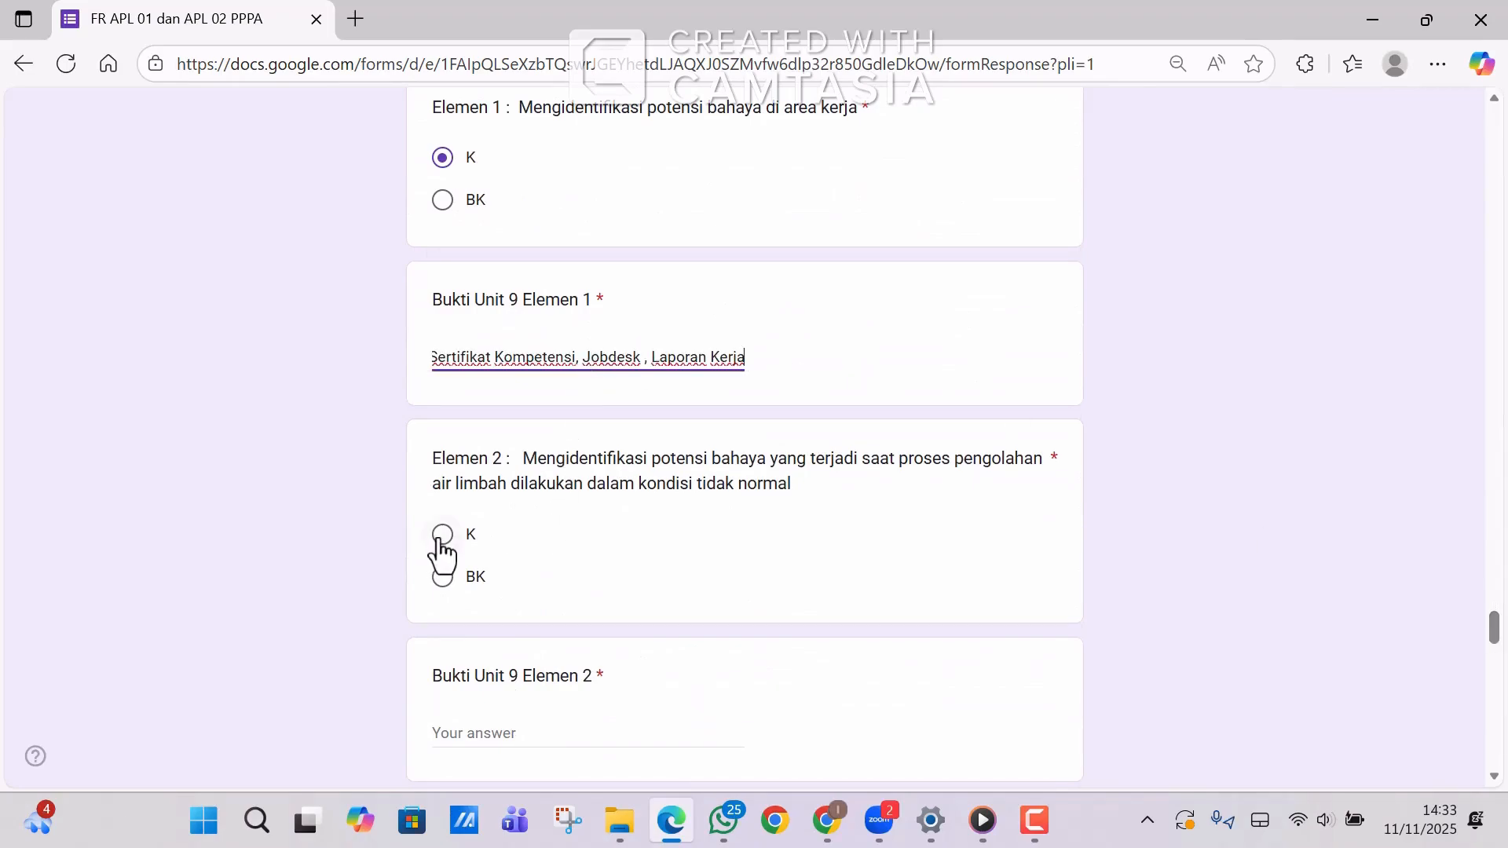
click(441, 539)
click(465, 726)
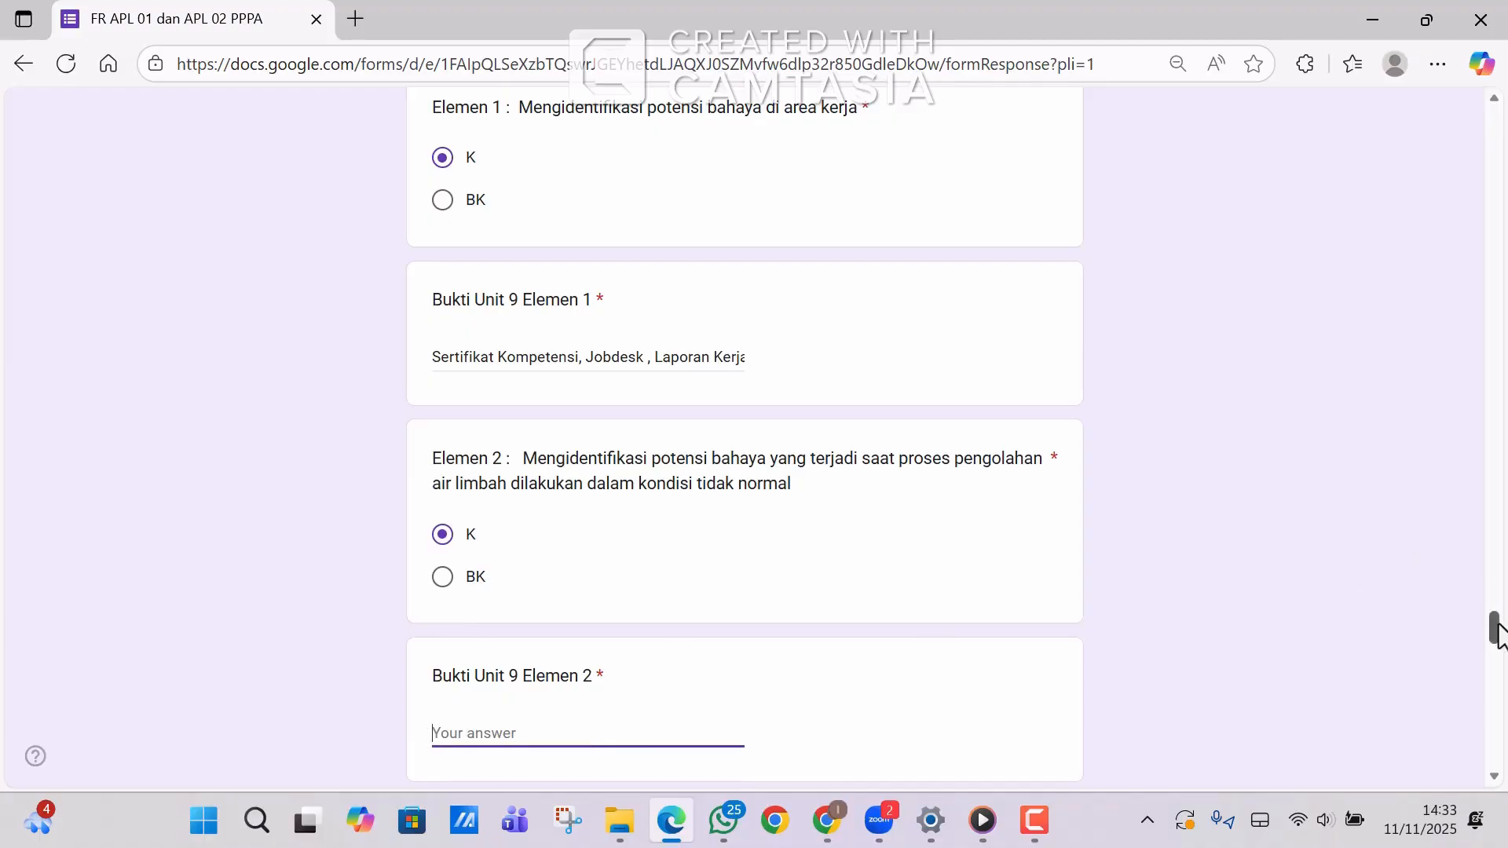
scroll(1497, 630, down, 1)
drag(1497, 633, 1500, 654)
text(Sertifikat Kompetensi, Jobdesk , Laporan Kerja)
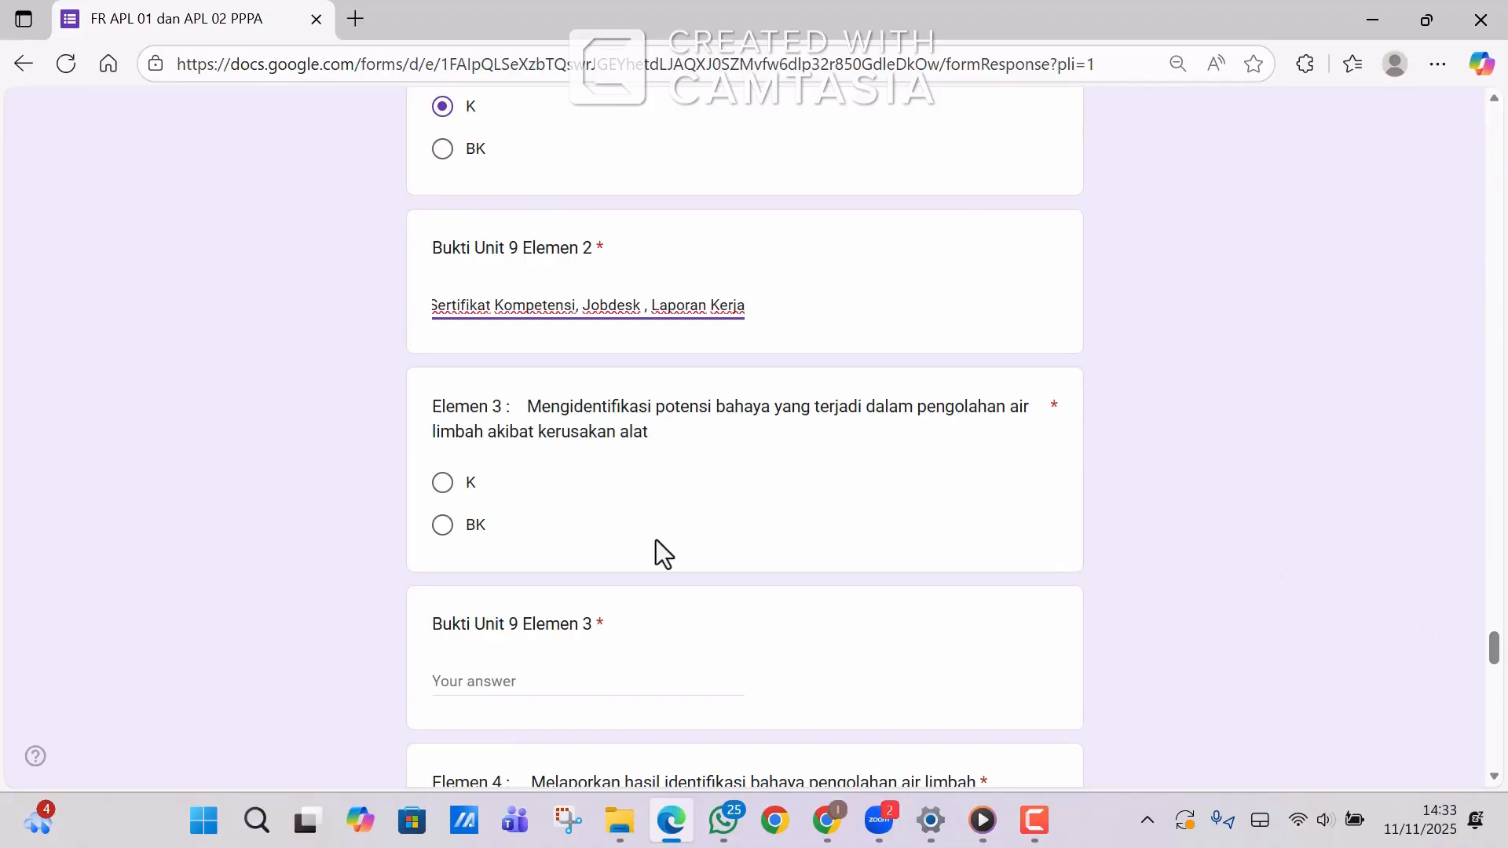
click(457, 489)
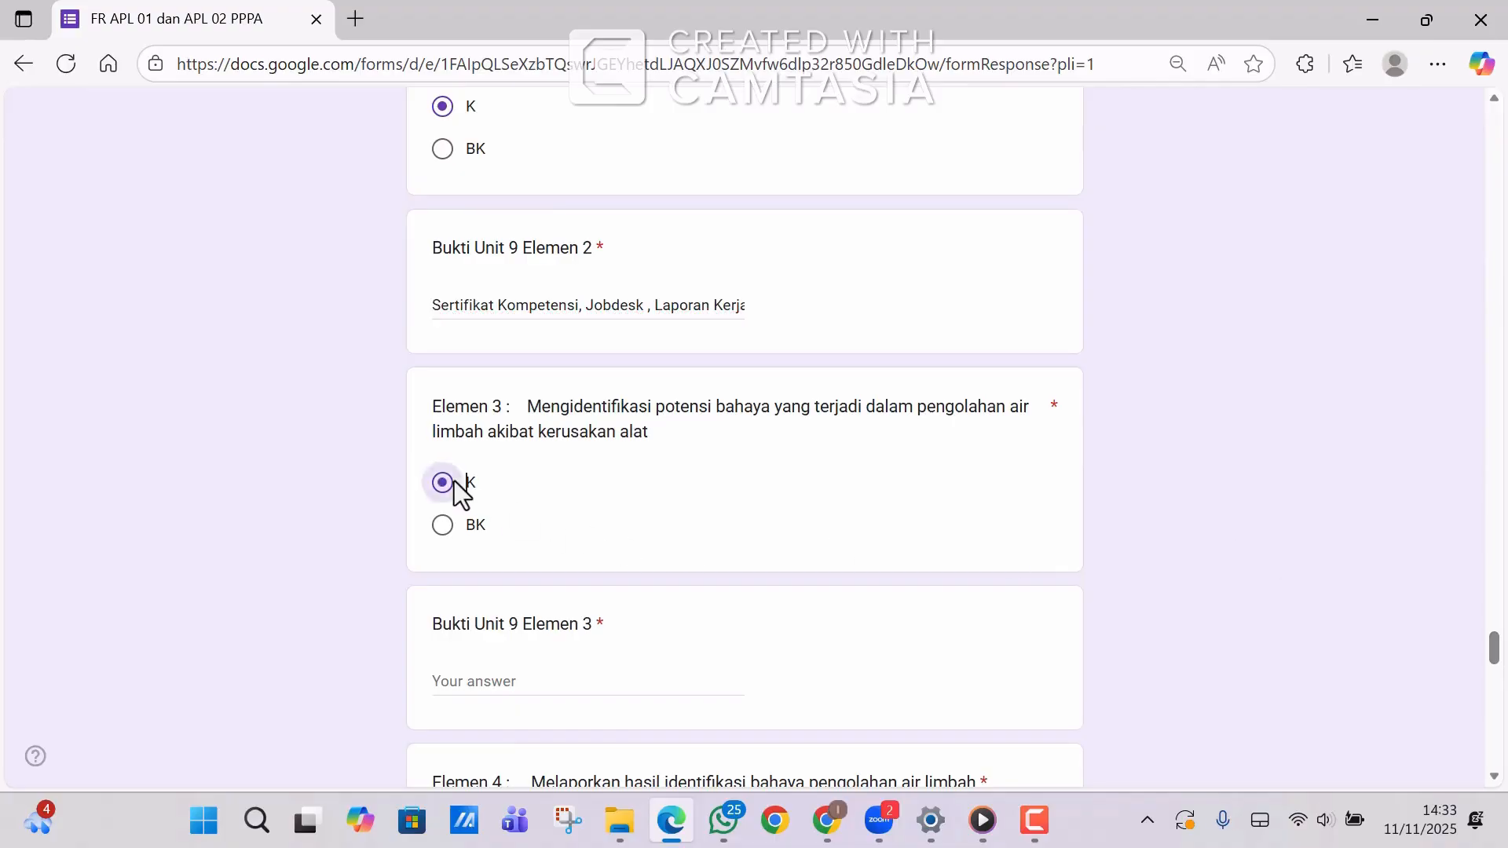
click(502, 683)
text(Sertifikat Kompetensi, Jobdesk , Laporan Kerja)
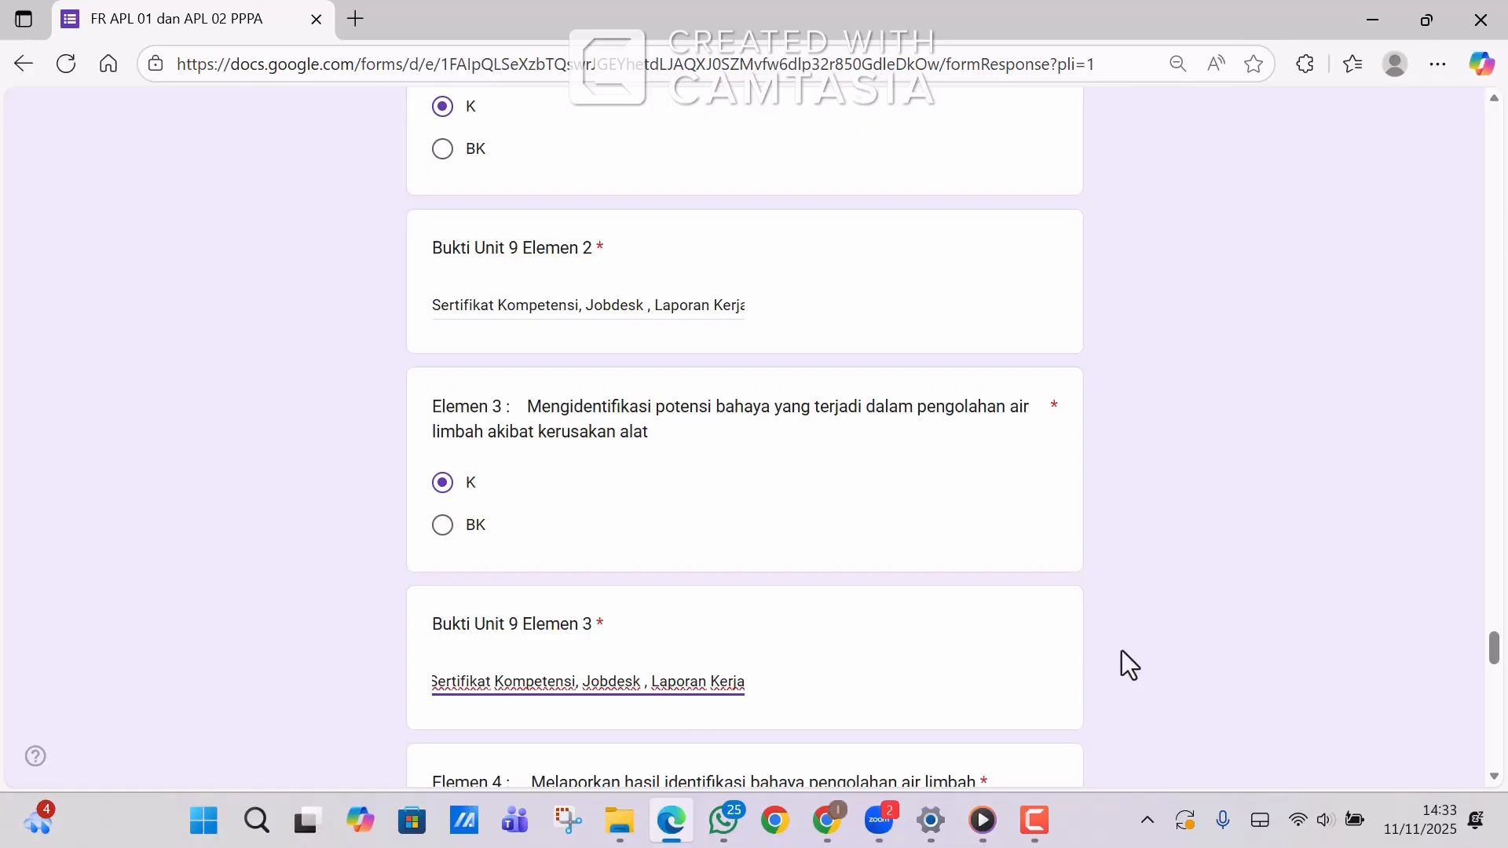
Mark Unit 10 Elemen 2 and 3 as K, each with the pasted evidence list.
scroll(1483, 654, down, 15)
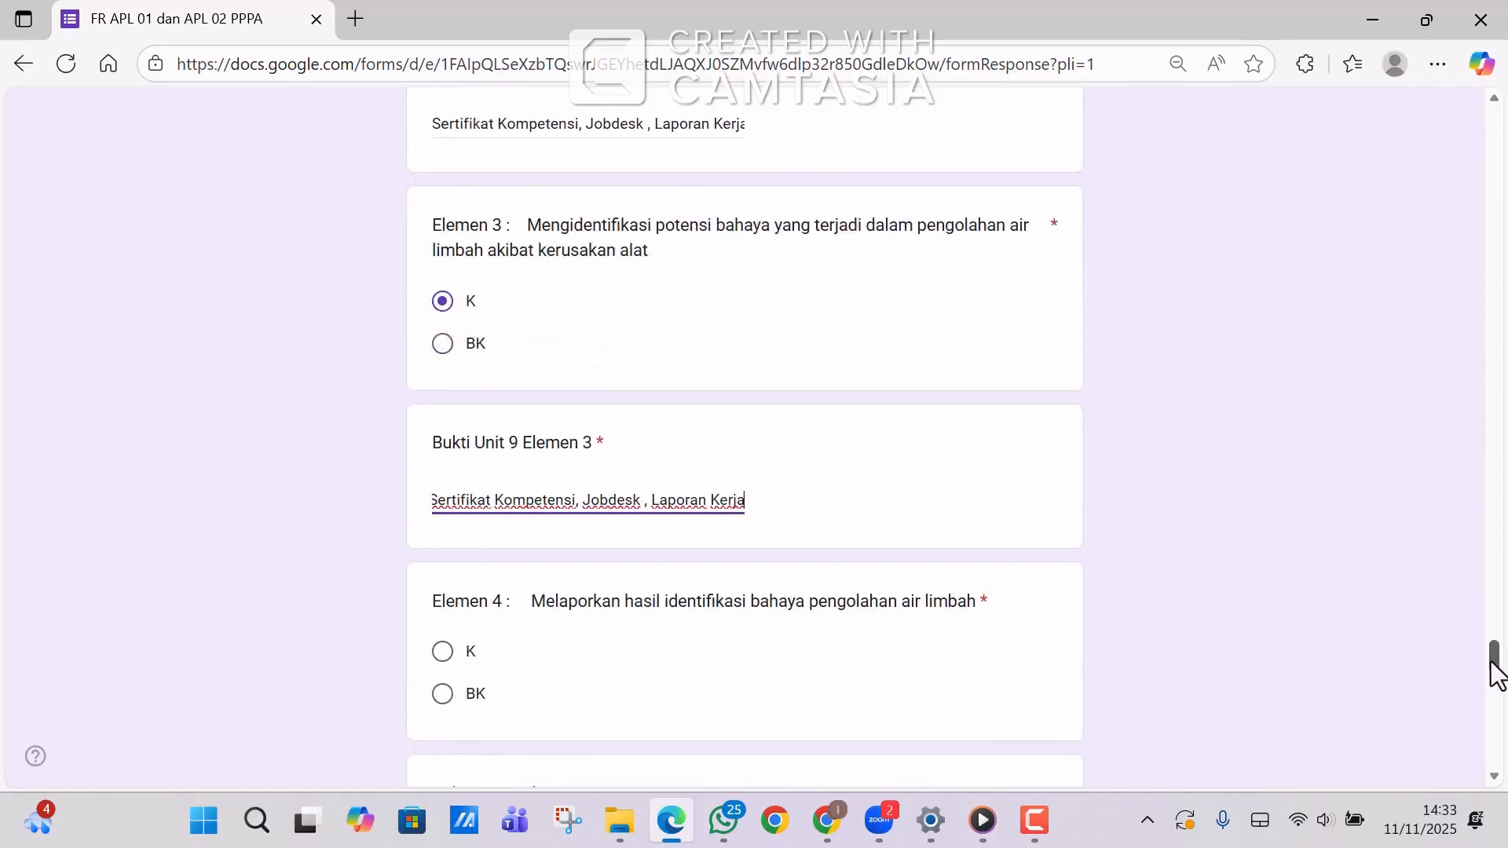
drag(1493, 696, 1498, 730)
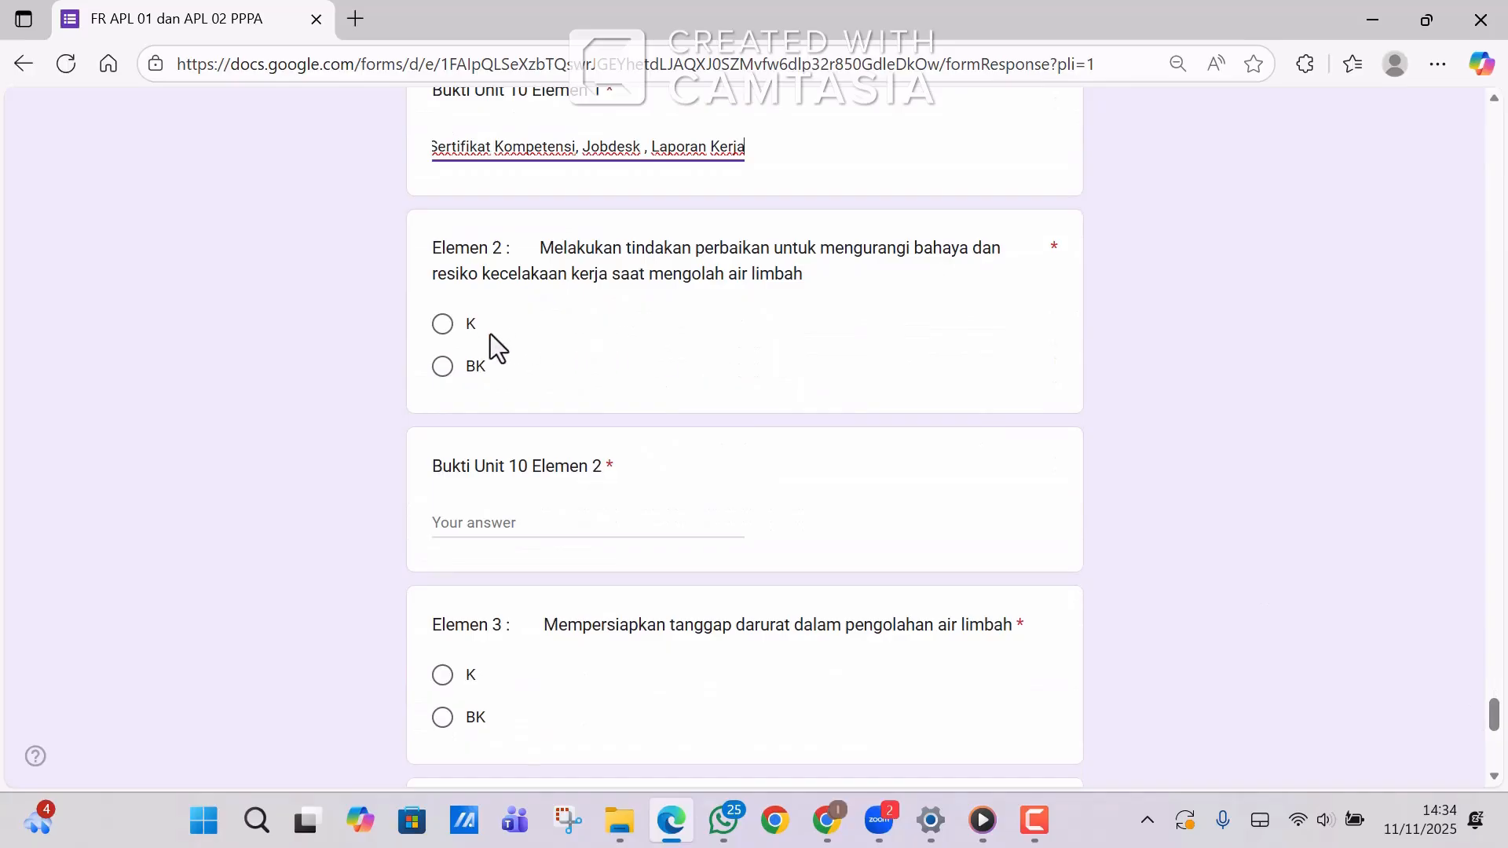
click(438, 329)
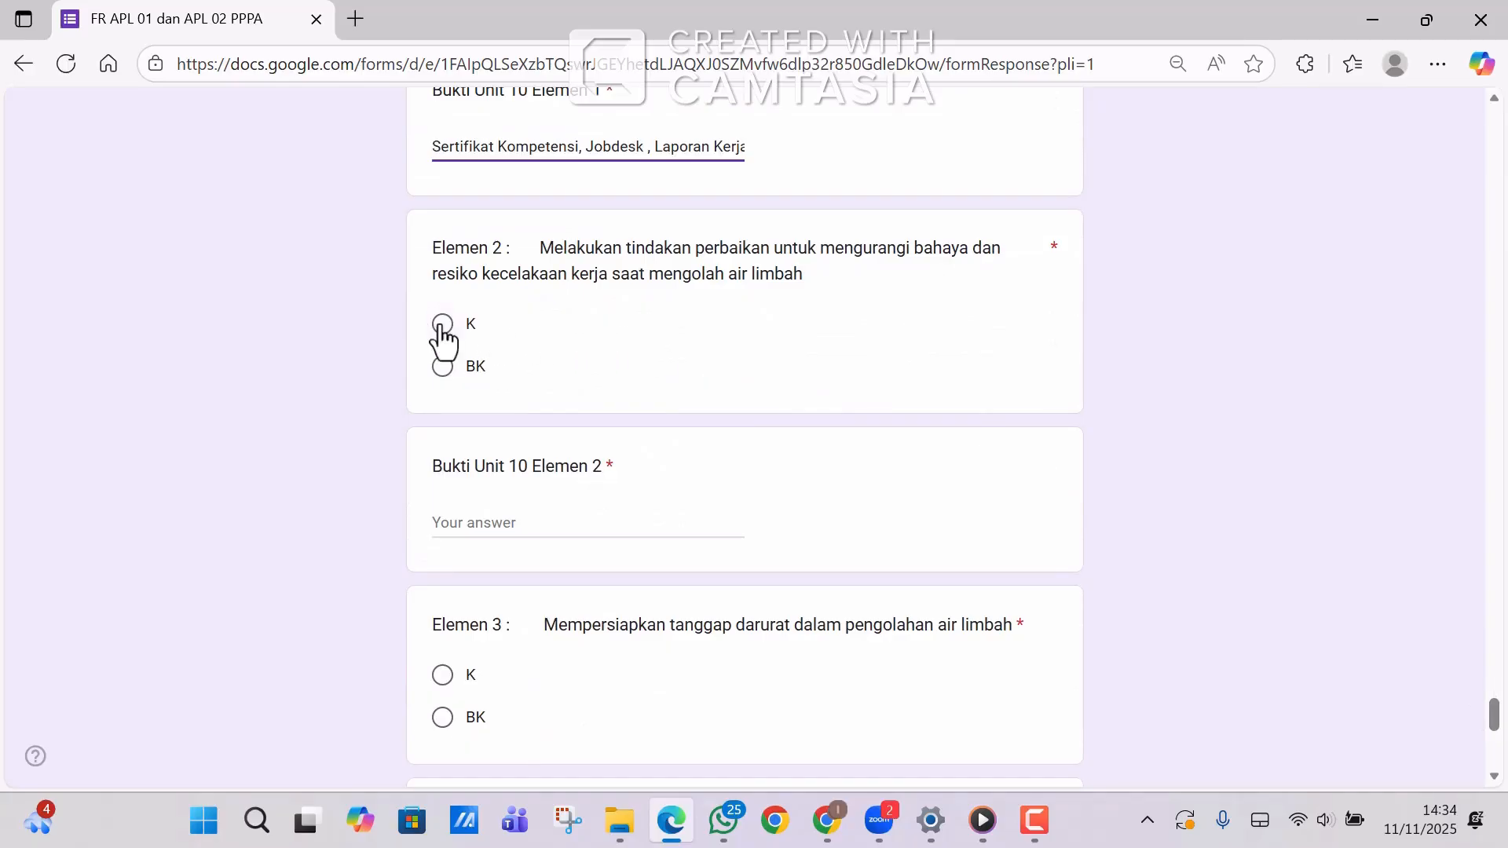
click(480, 522)
text(Sertifikat Kompetensi, Jobdesk , Laporan Kerja)
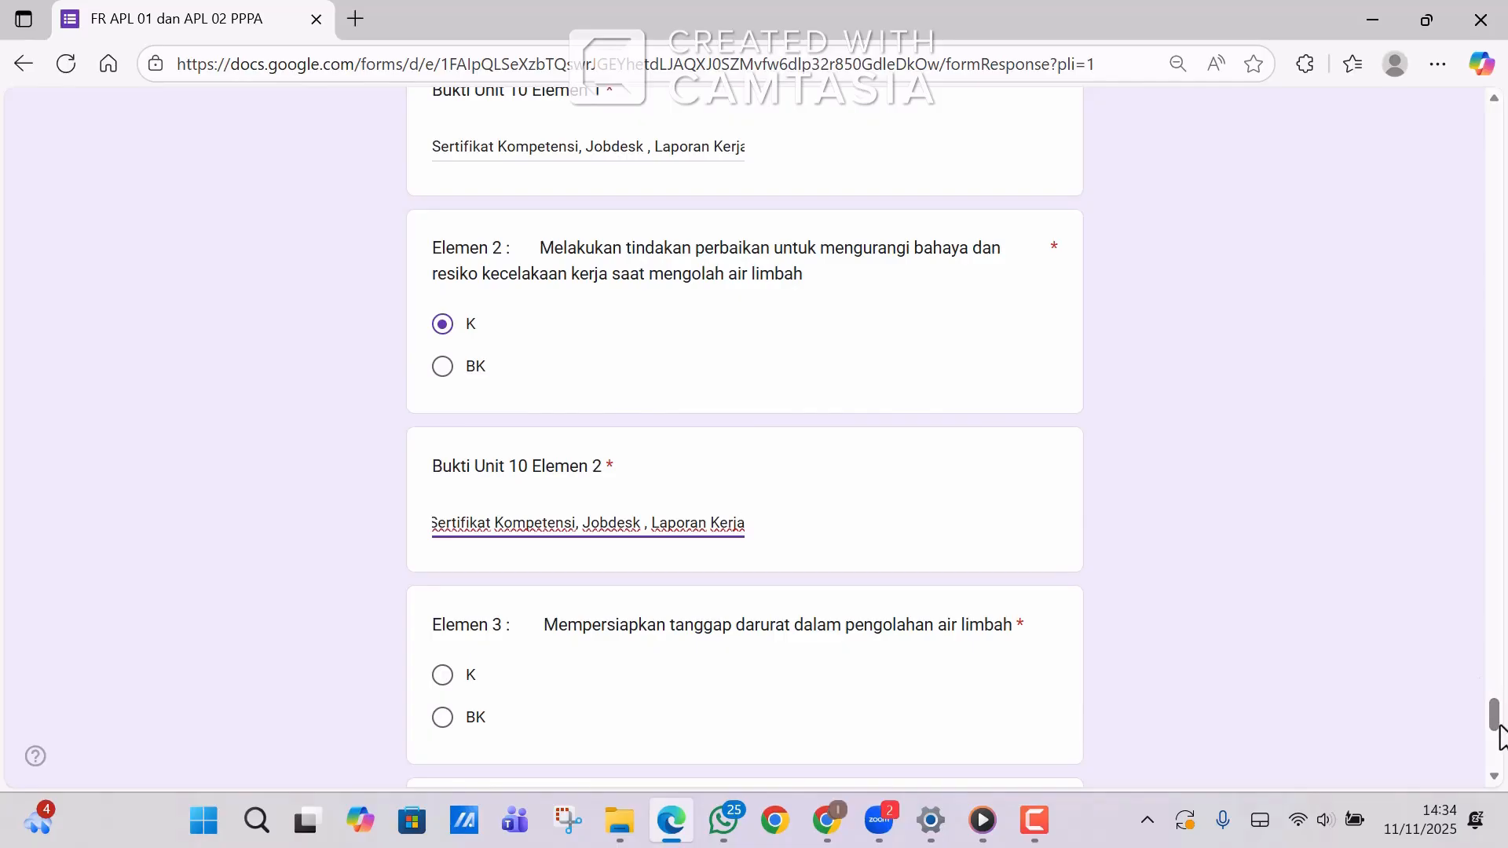
scroll(1497, 721, down, 3)
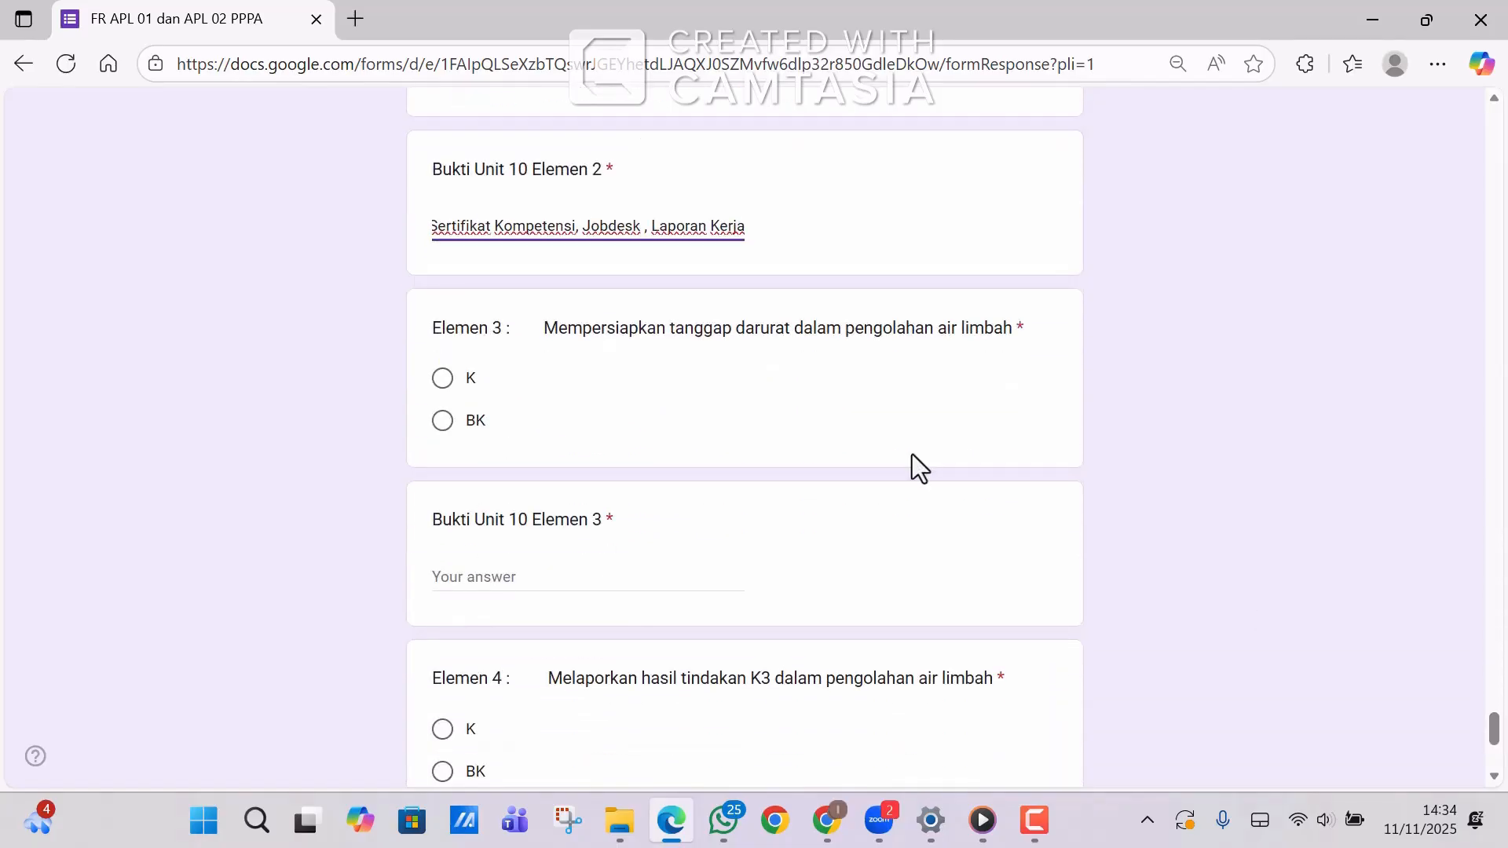
click(442, 379)
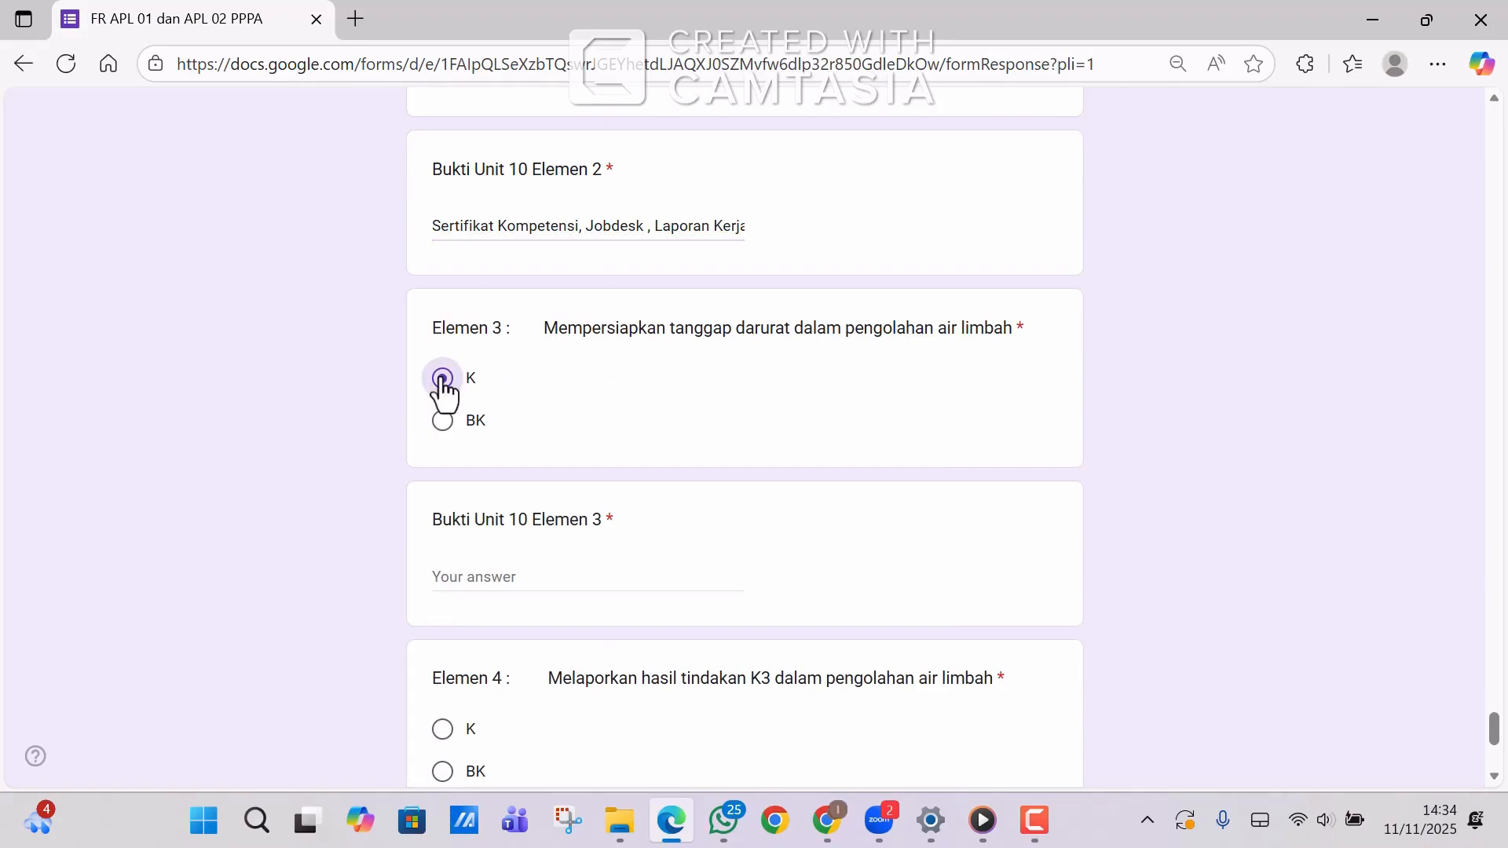
click(474, 571)
text(Sertifikat Kompetensi, Jobdesk , Laporan Kerja)
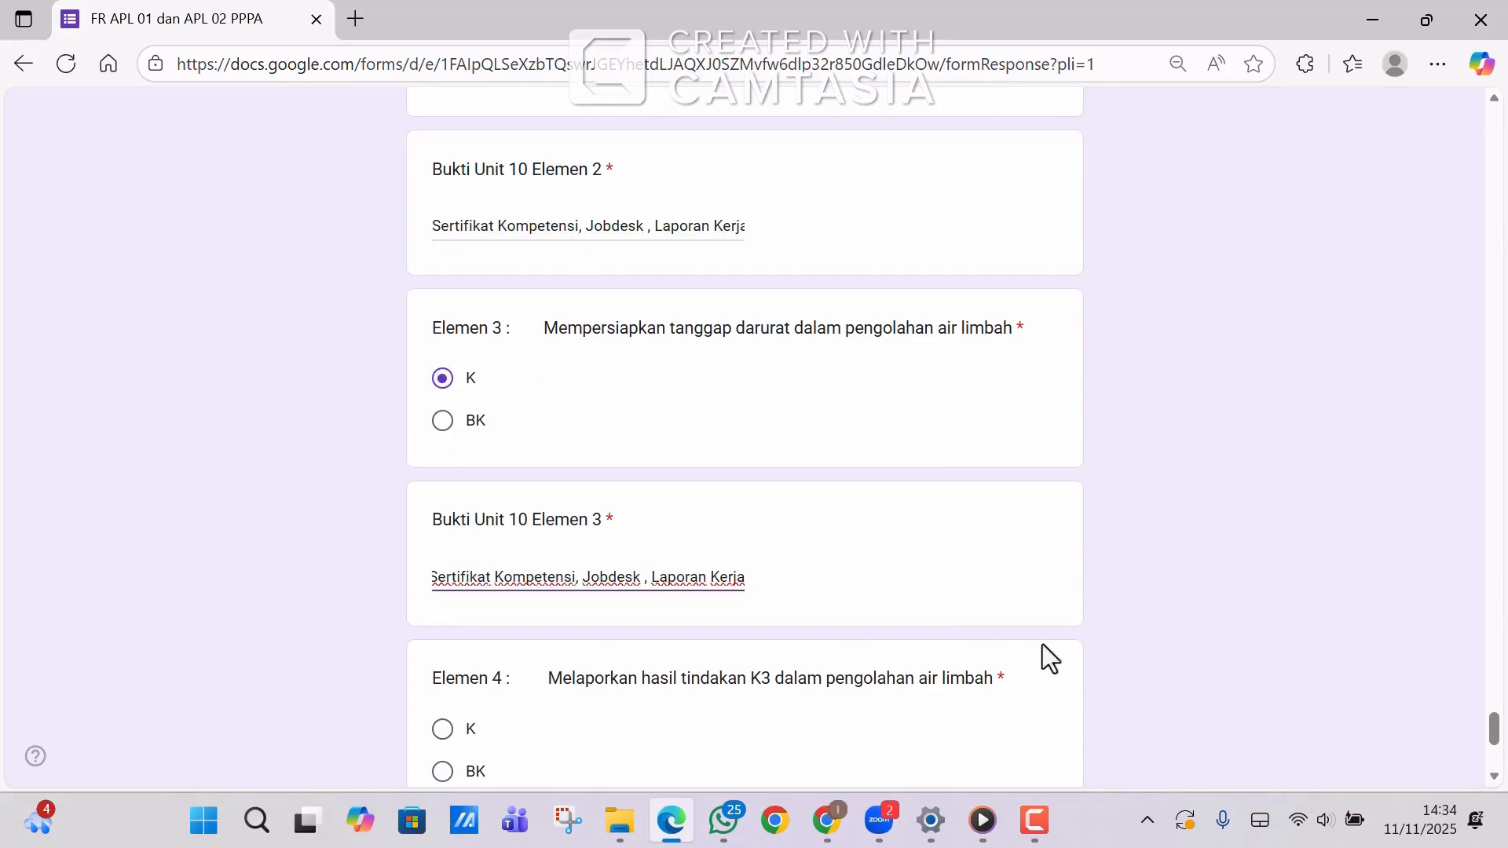
scroll(1492, 727, down, 4)
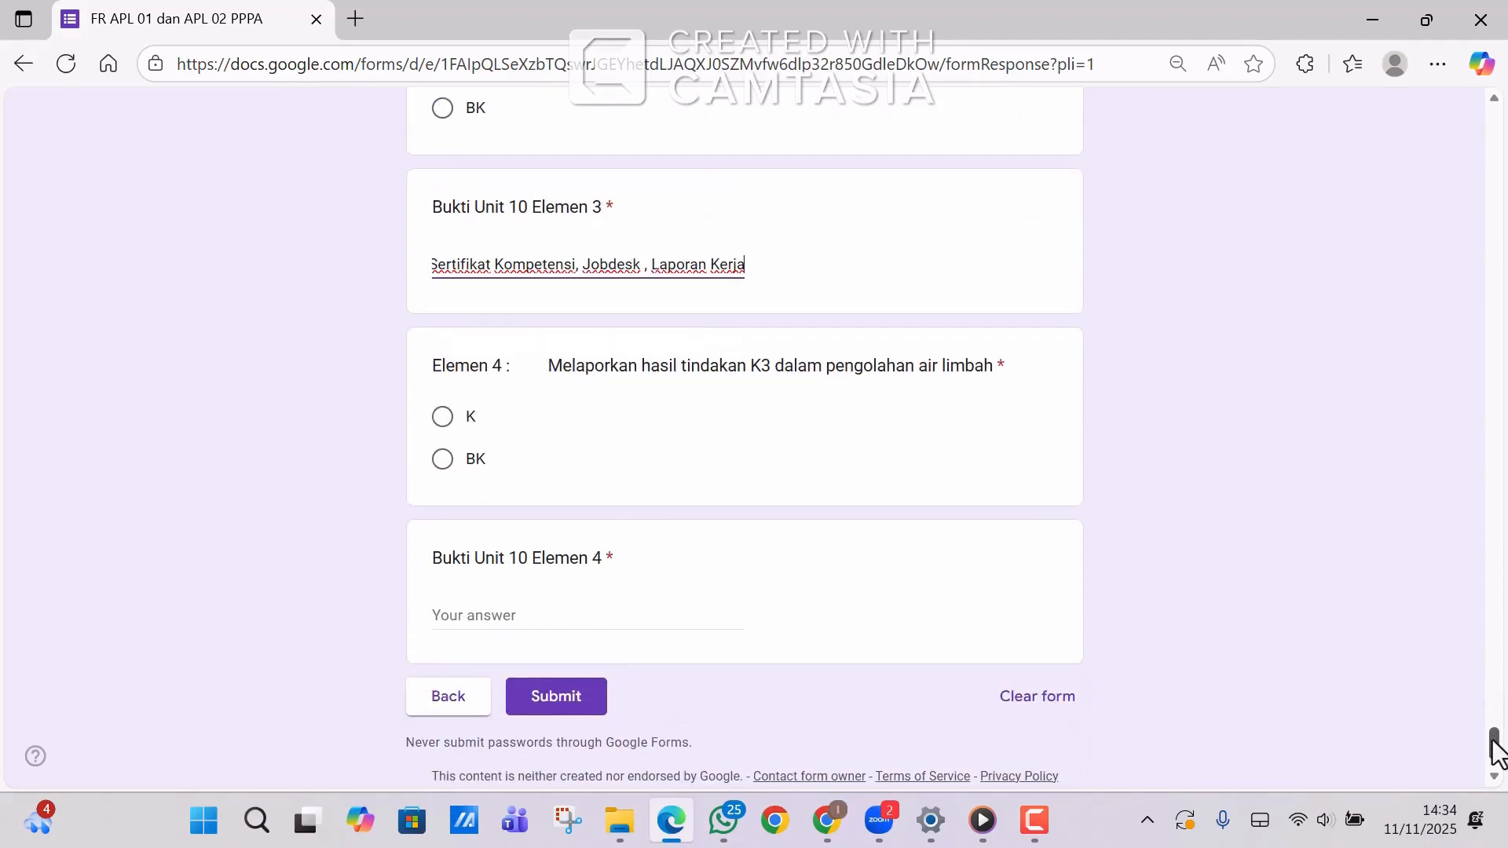
Mark Unit 10 Elemen 4 as K with the evidence list, then submit the form.
click(441, 417)
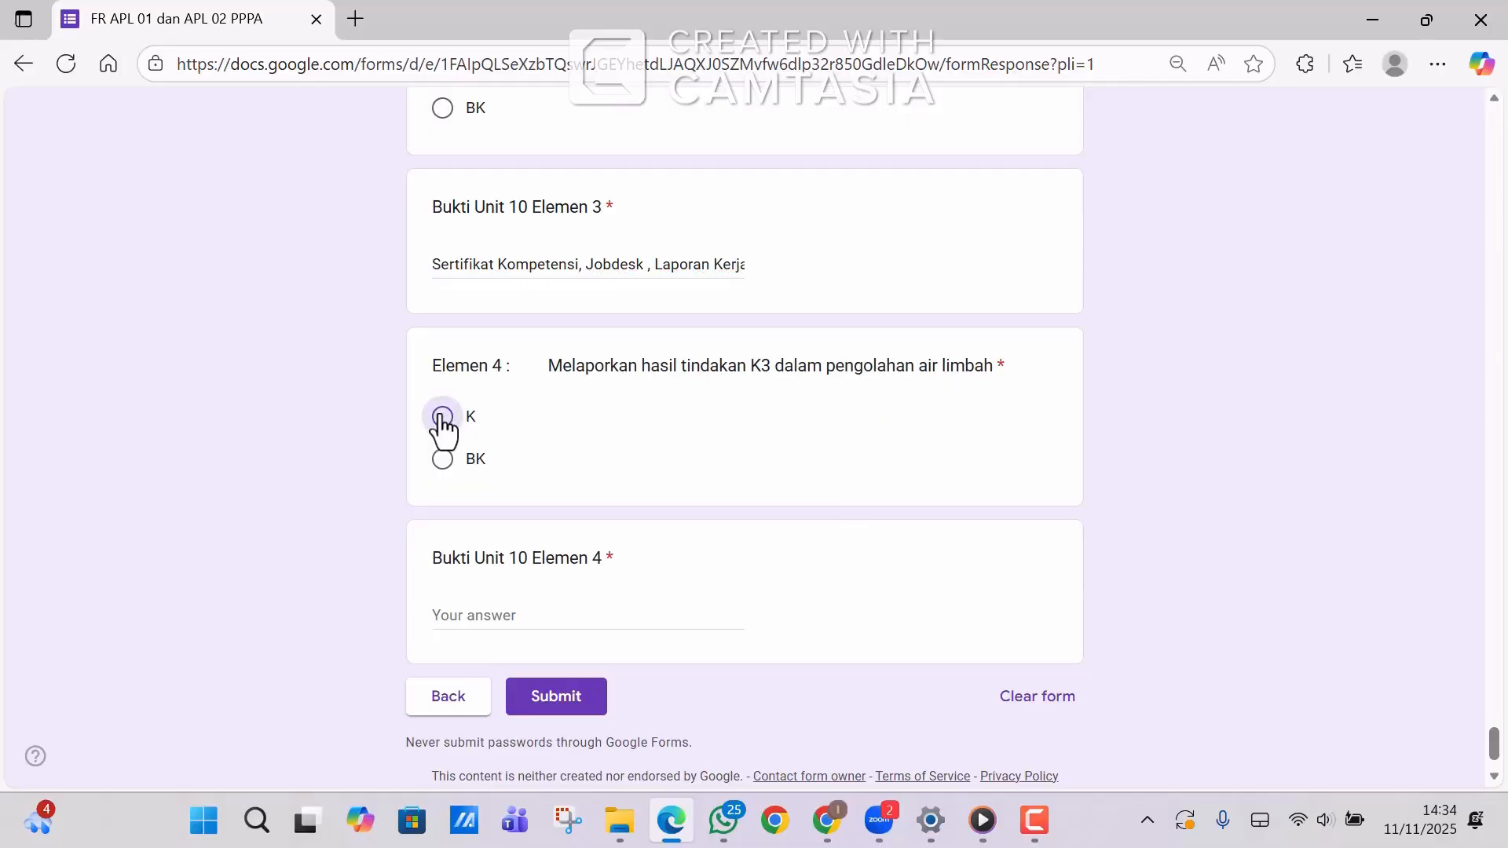
click(490, 614)
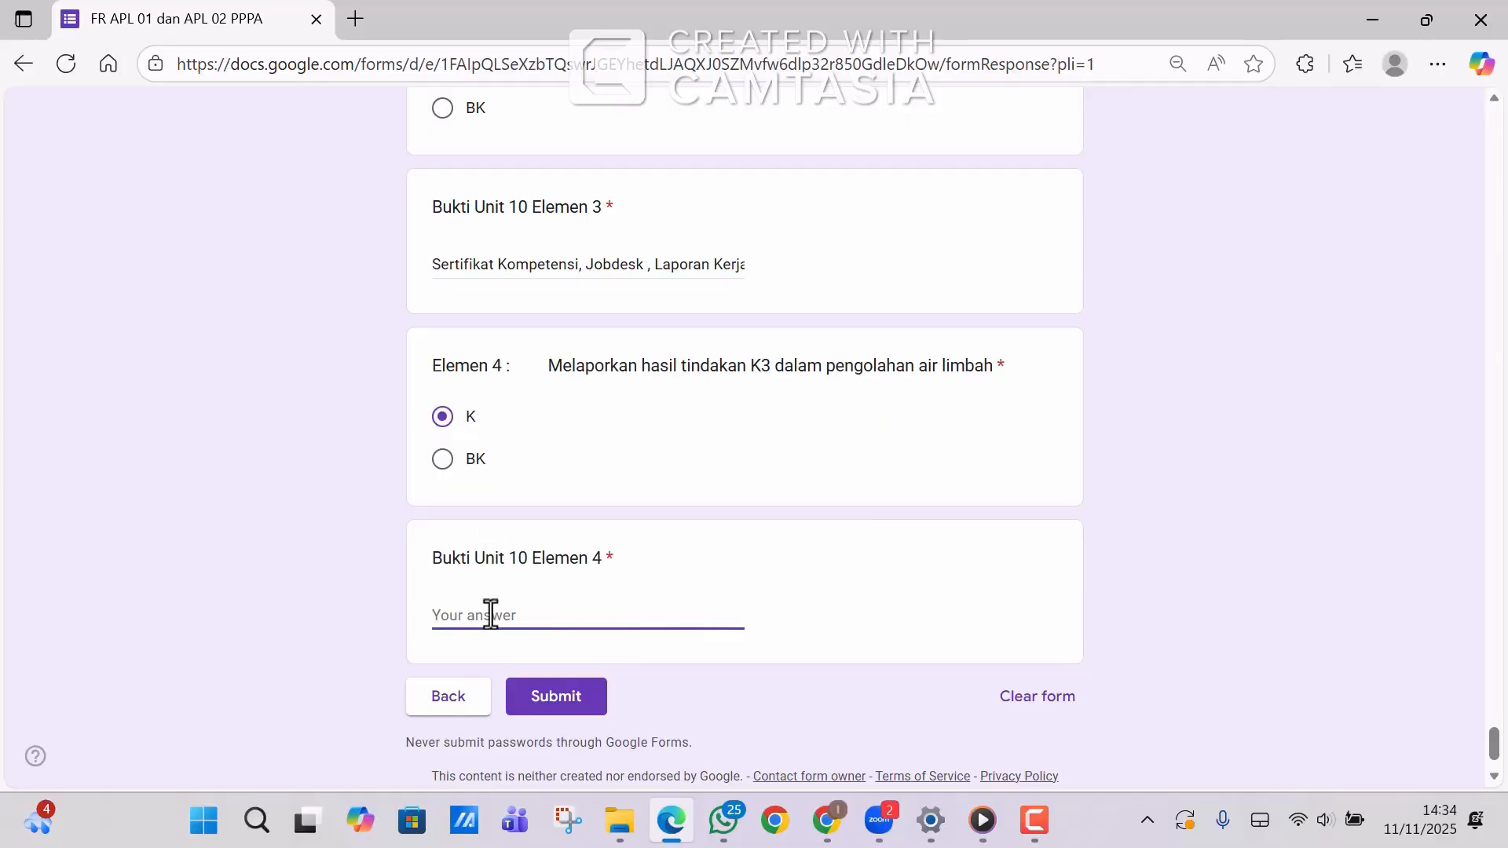
text(Sertifikat Kompetensi, Jobdesk , Laporan Kerja)
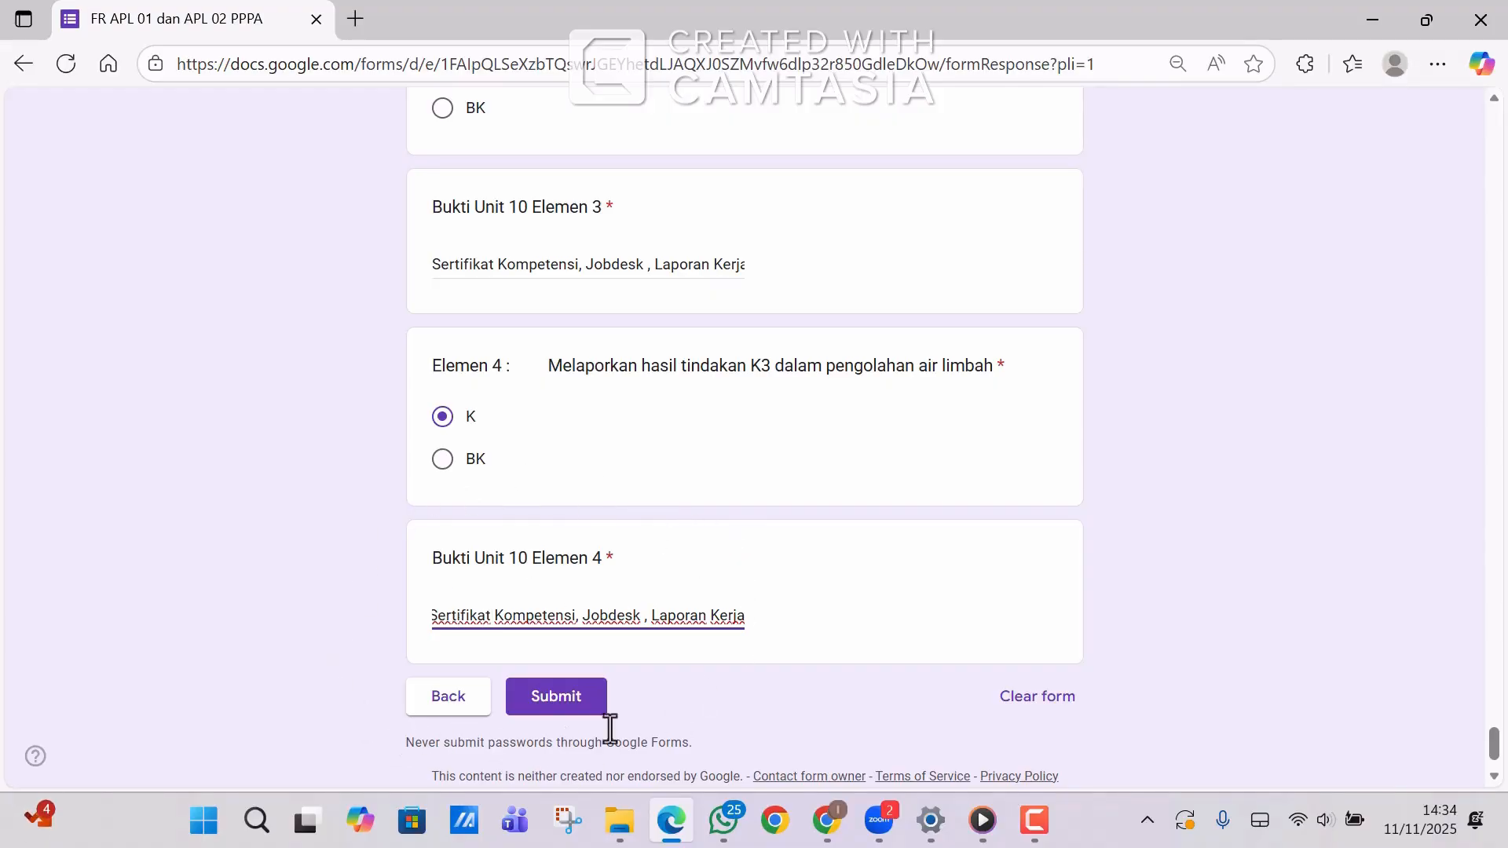
click(572, 703)
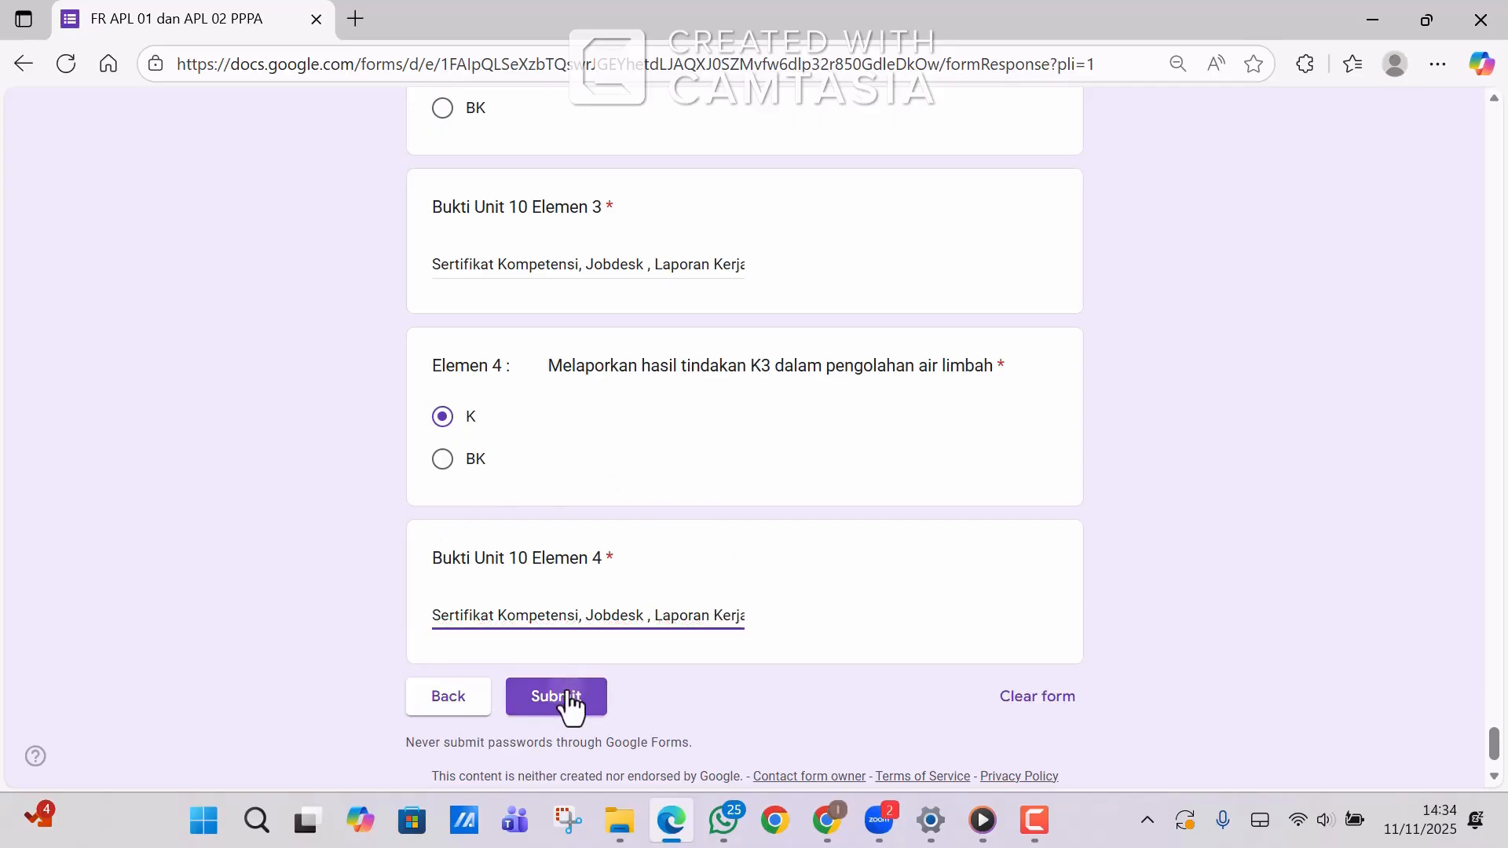